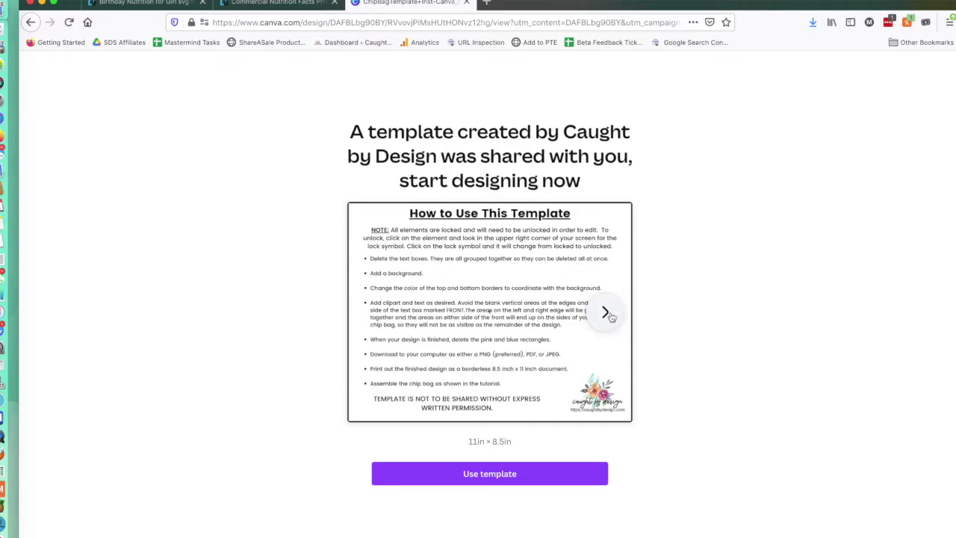
Open the shared chip bag template as an editable design and rename it "Birthday Party Chip Bag".
{"action": "left_click", "coordinate": [609, 315]}
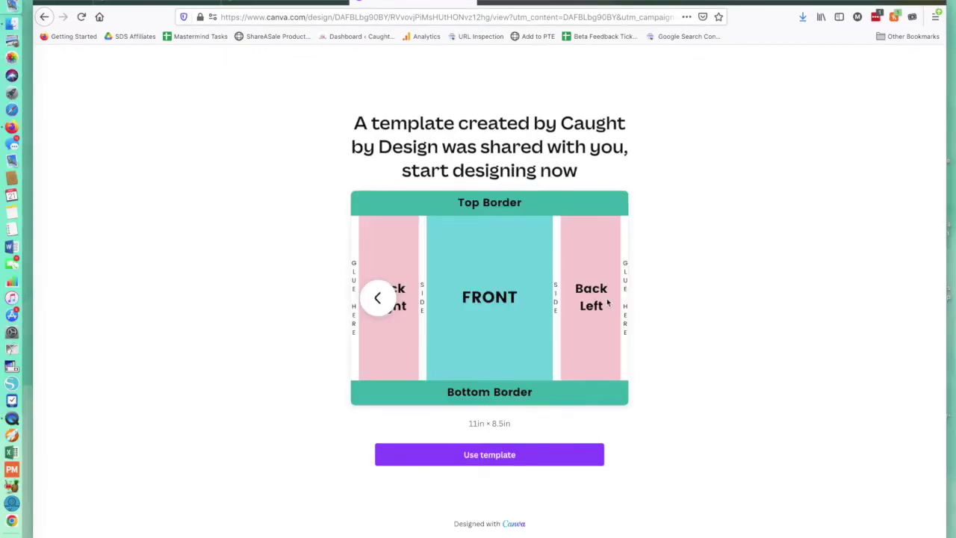
{"action": "left_click", "coordinate": [484, 461]}
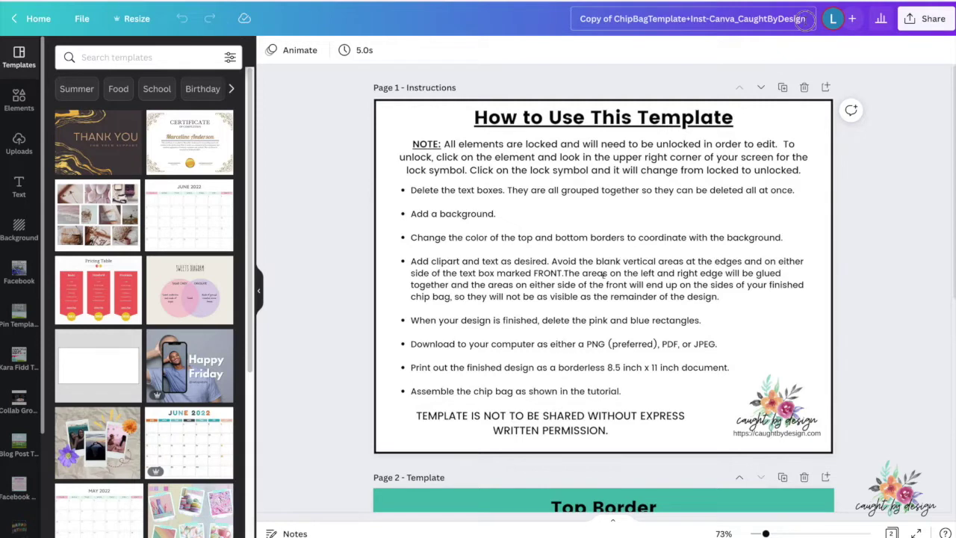
{"action": "key", "text": "ctrl+a"}
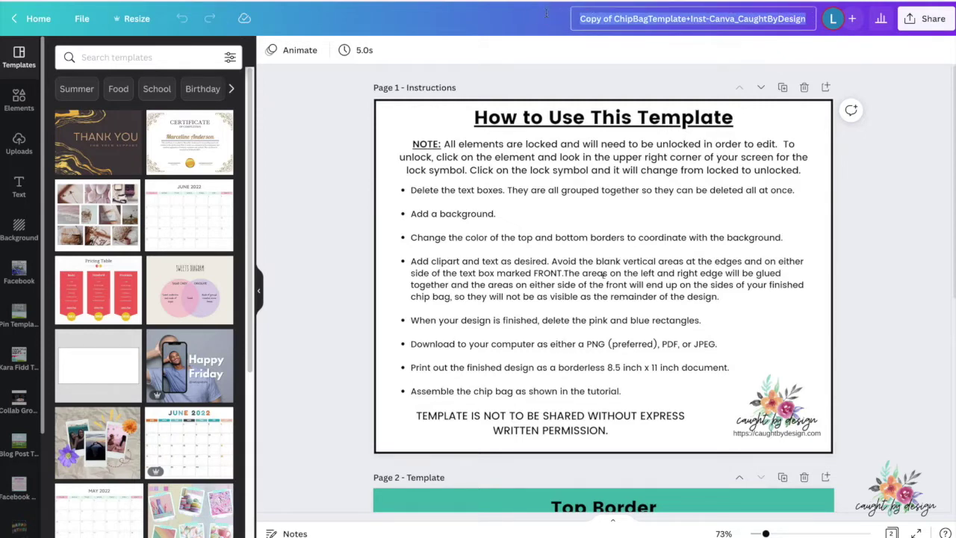
{"action": "type", "text": "Bi"}
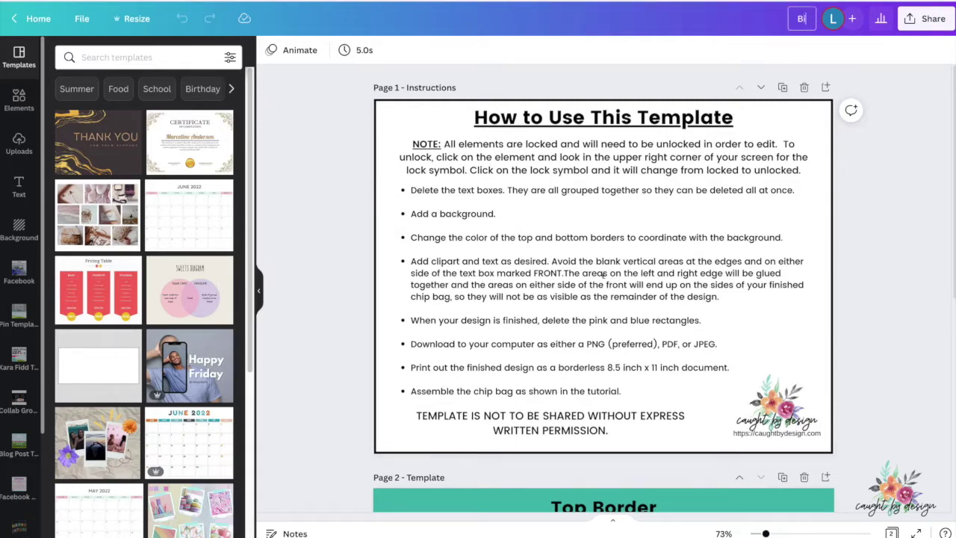
{"action": "type", "text": "rthday Party Chip Bag"}
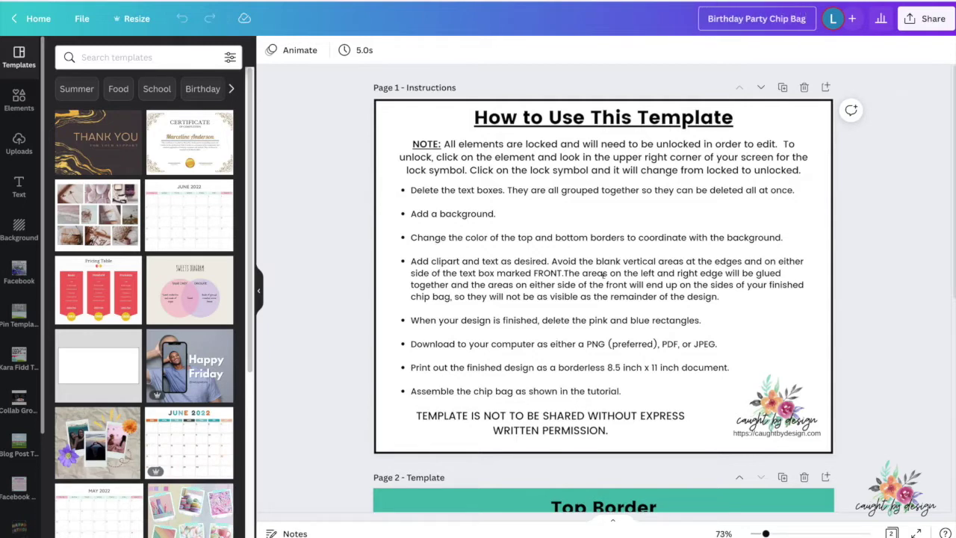
{"action": "key", "text": "Return"}
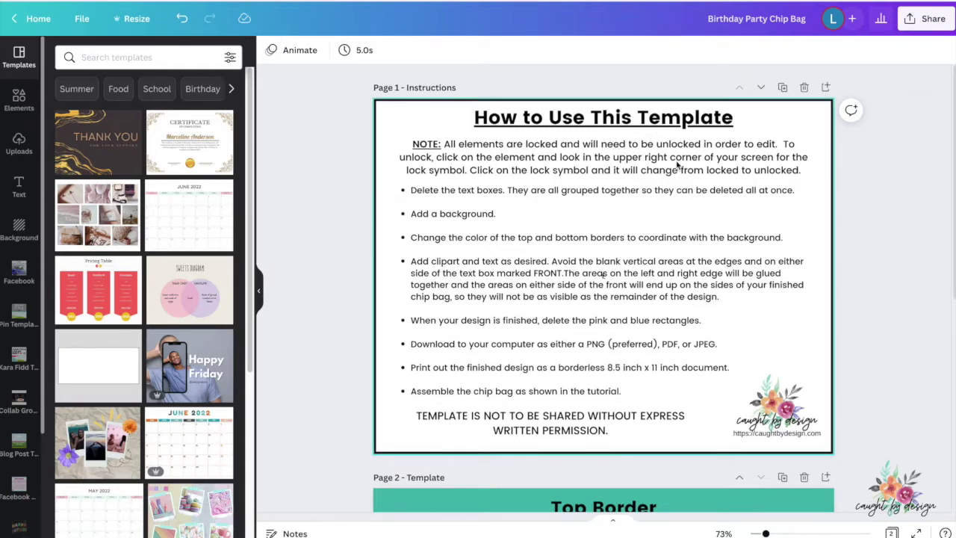
Unlock the grouped text labels on the Template page and delete them all, including the Top Border label.
{"action": "scroll", "coordinate": [671, 170], "scroll_direction": "down", "scroll_amount": 3}
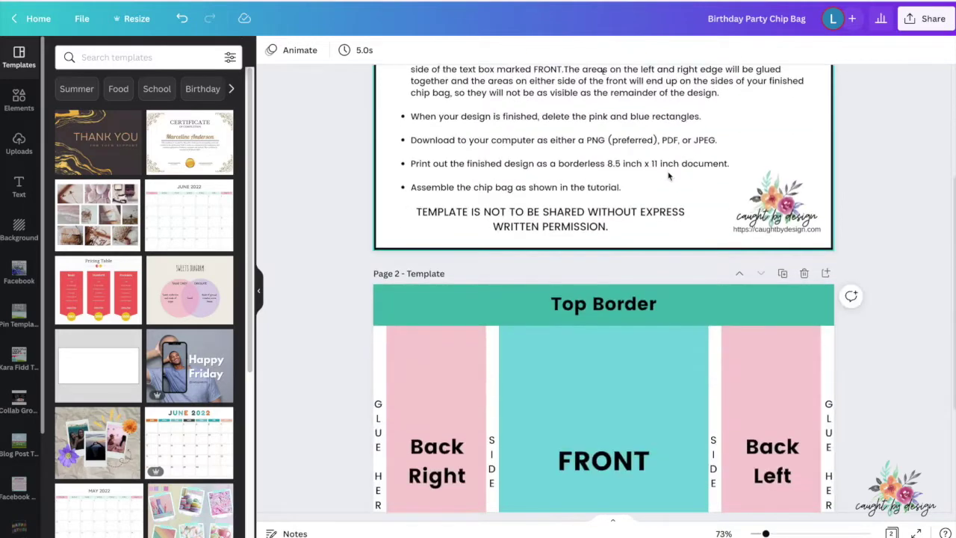
{"action": "scroll", "coordinate": [668, 175], "scroll_direction": "down", "scroll_amount": 3}
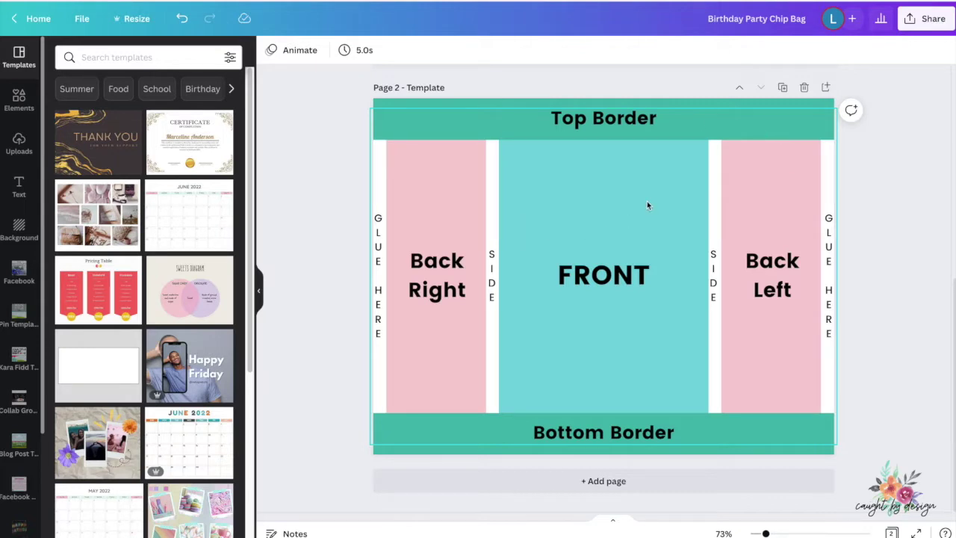
{"action": "left_click", "coordinate": [654, 124]}
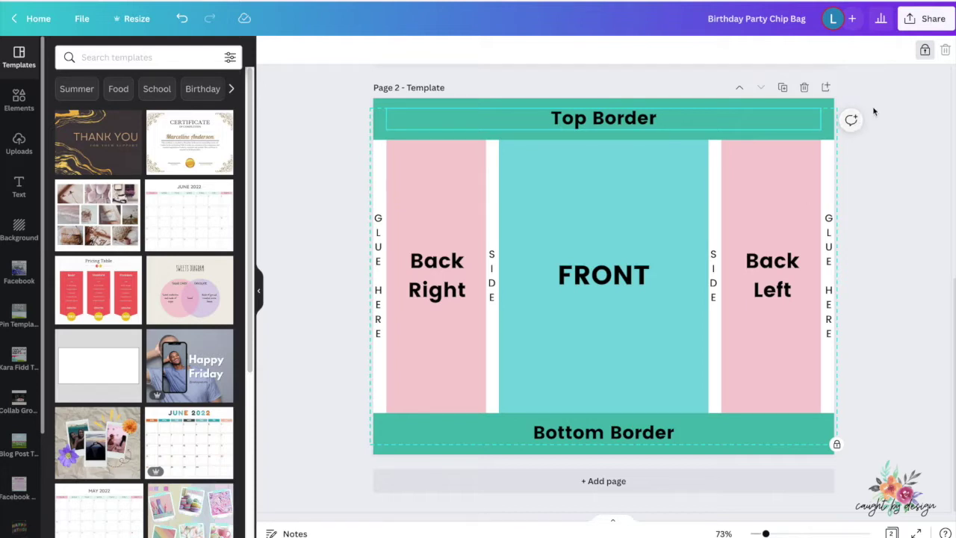
{"action": "left_click", "coordinate": [925, 52]}
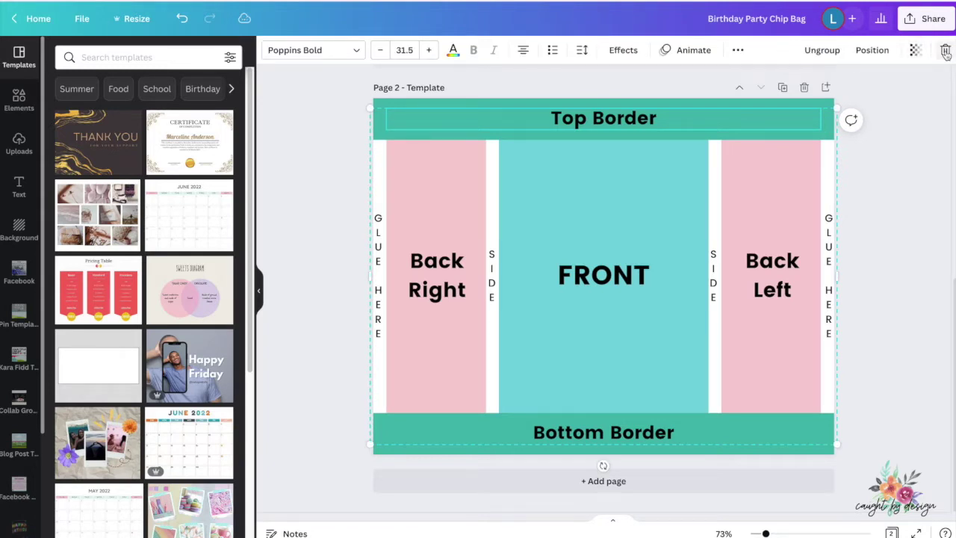
{"action": "left_click", "coordinate": [945, 50]}
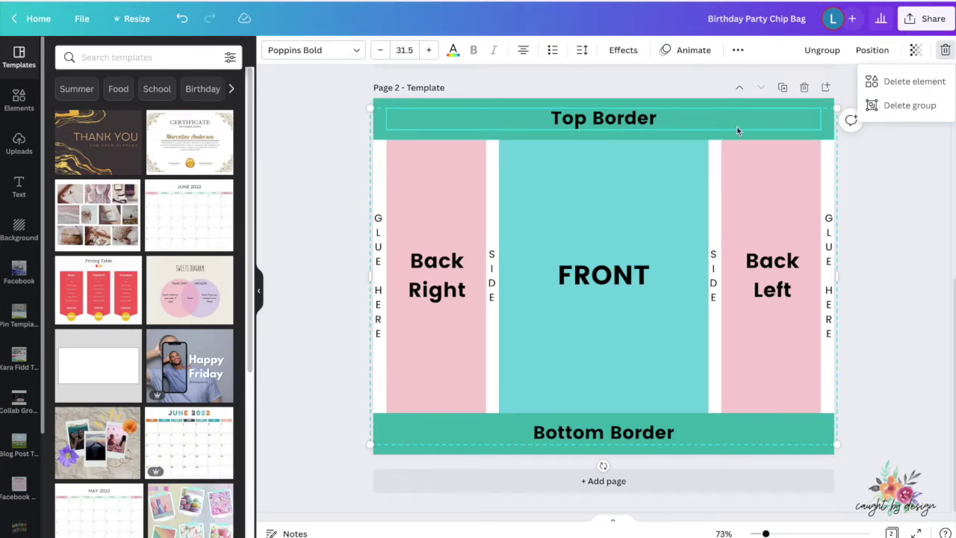
{"action": "left_click", "coordinate": [890, 83]}
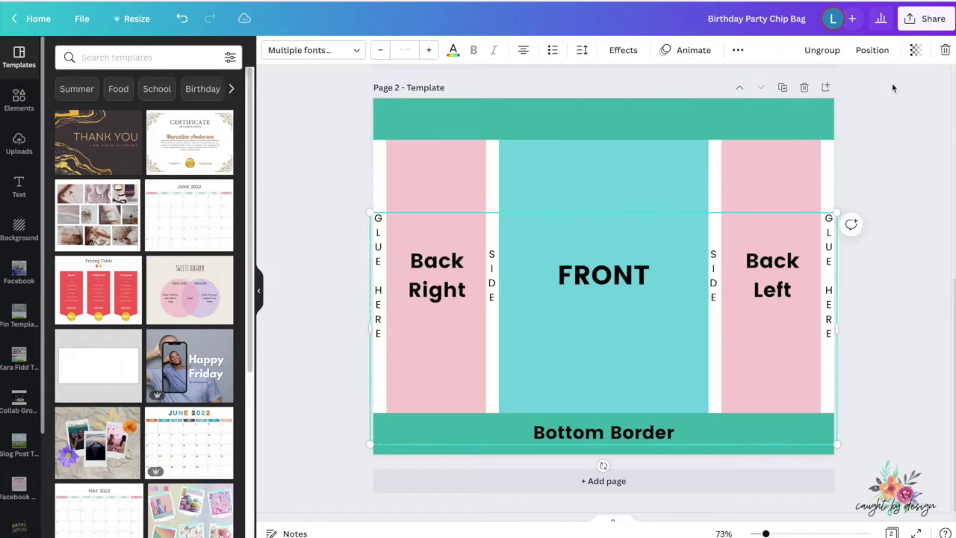
{"action": "left_click", "coordinate": [945, 50]}
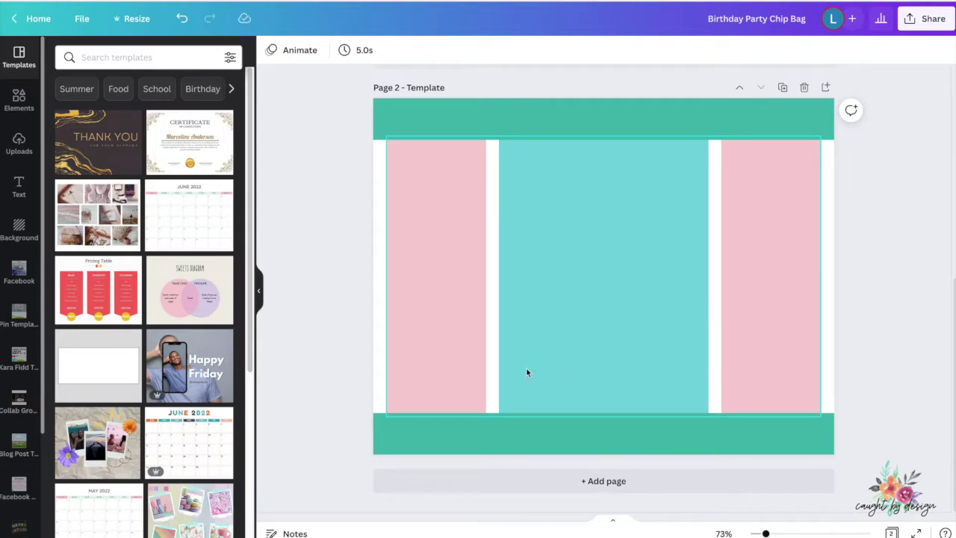
Set the Template page's background to the purple concentric-circle pattern from the recently used backgrounds.
{"action": "left_click", "coordinate": [19, 231]}
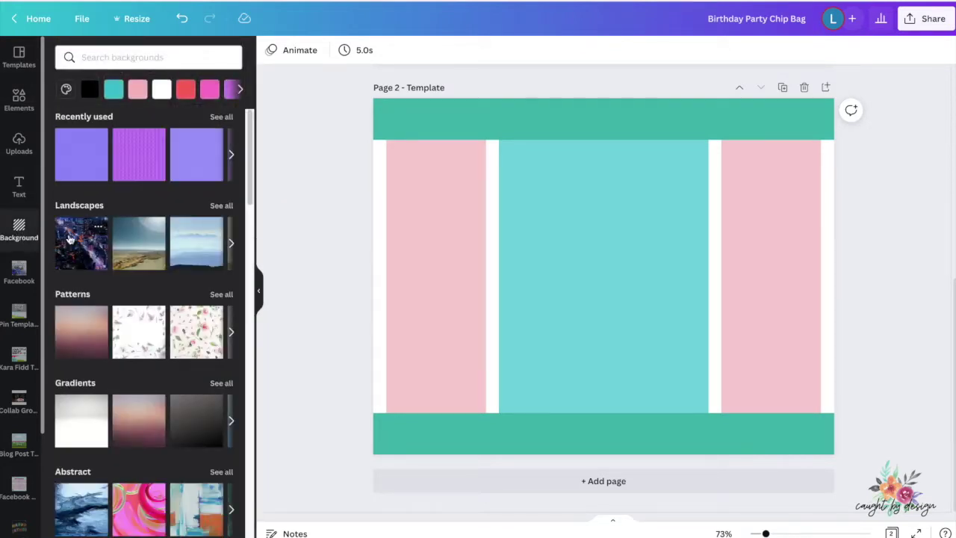
{"action": "left_click", "coordinate": [86, 164]}
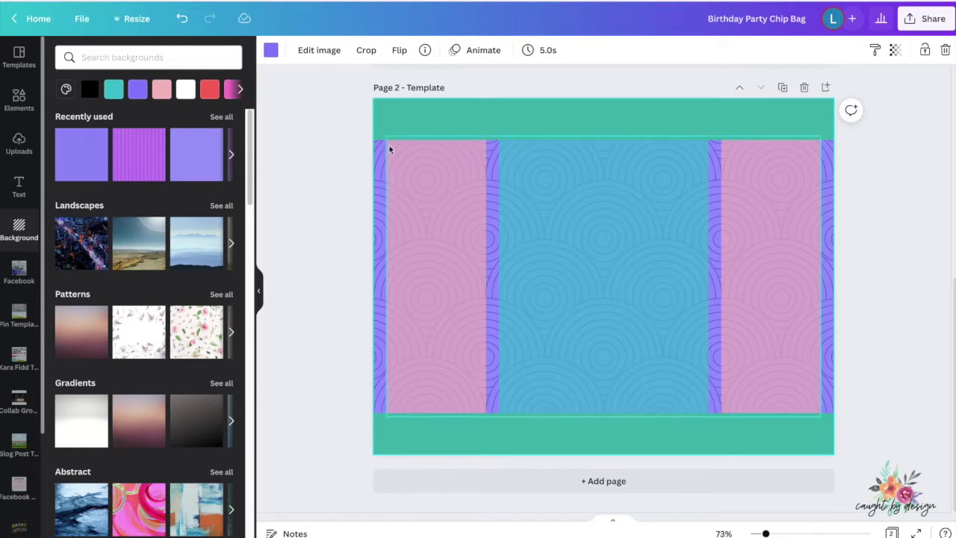
{"action": "left_click", "coordinate": [399, 122]}
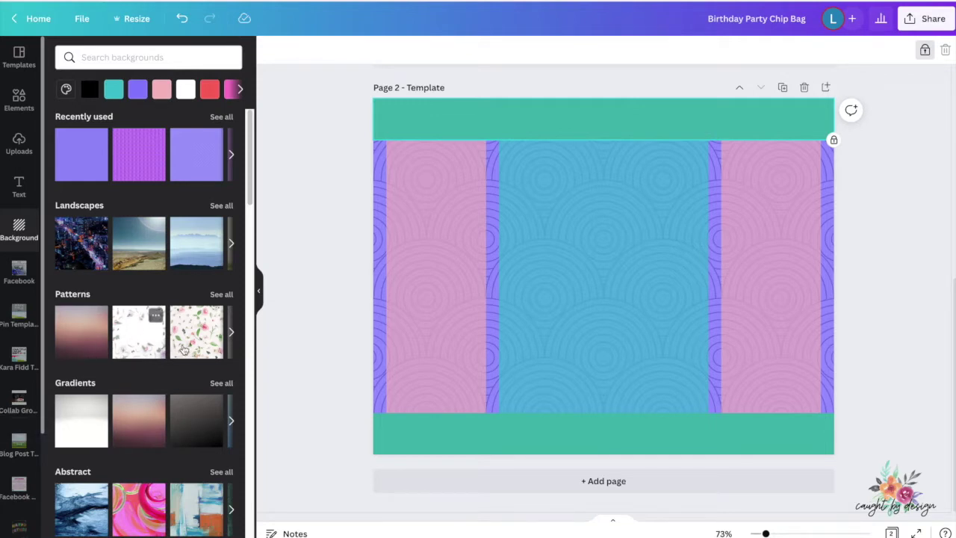
Search the elements for "birthday" and browse the graphics for clipart suitable for the chip bag.
{"action": "left_click", "coordinate": [19, 101]}
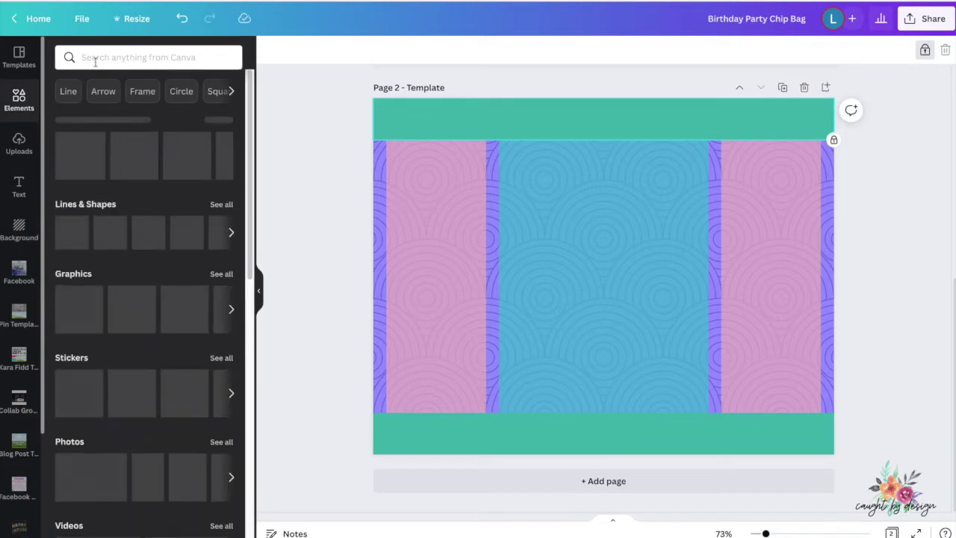
{"action": "left_click", "coordinate": [94, 58]}
{"action": "type", "text": "birth"}
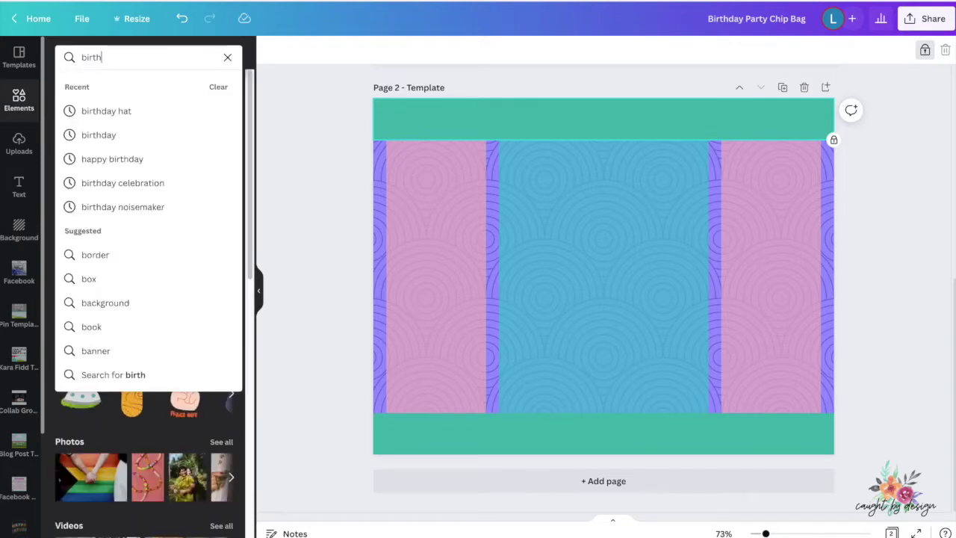
{"action": "type", "text": "day"}
{"action": "key", "text": "Return"}
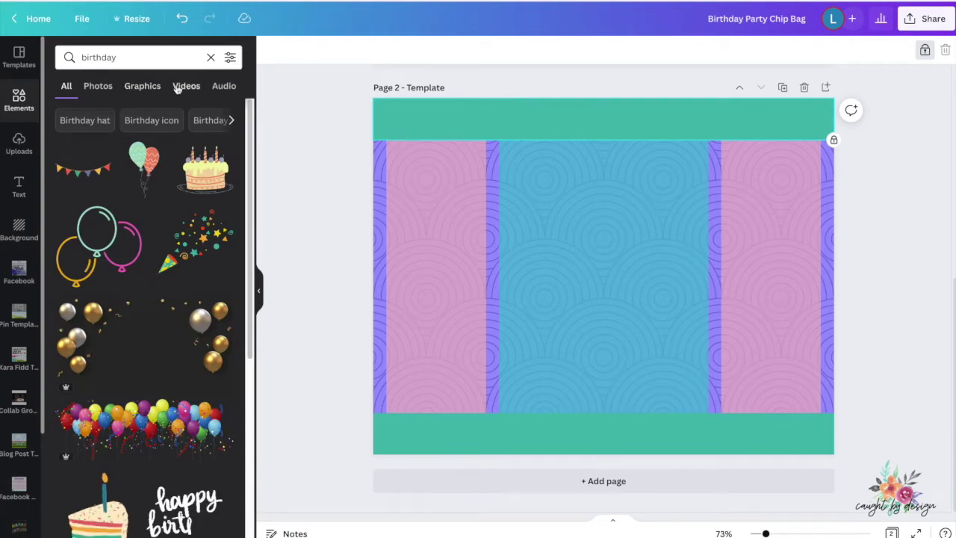
{"action": "left_click", "coordinate": [134, 88]}
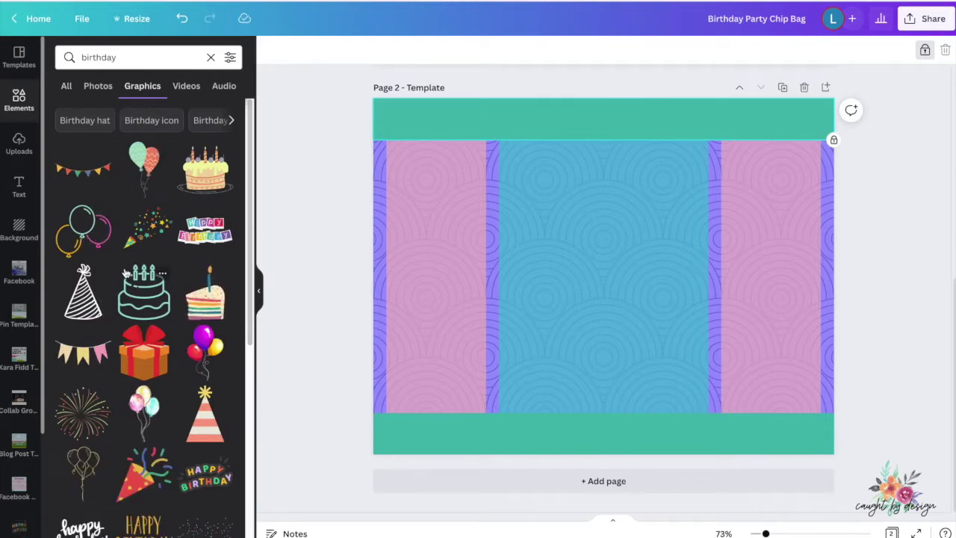
{"action": "scroll", "coordinate": [127, 314], "scroll_direction": "down", "scroll_amount": 1}
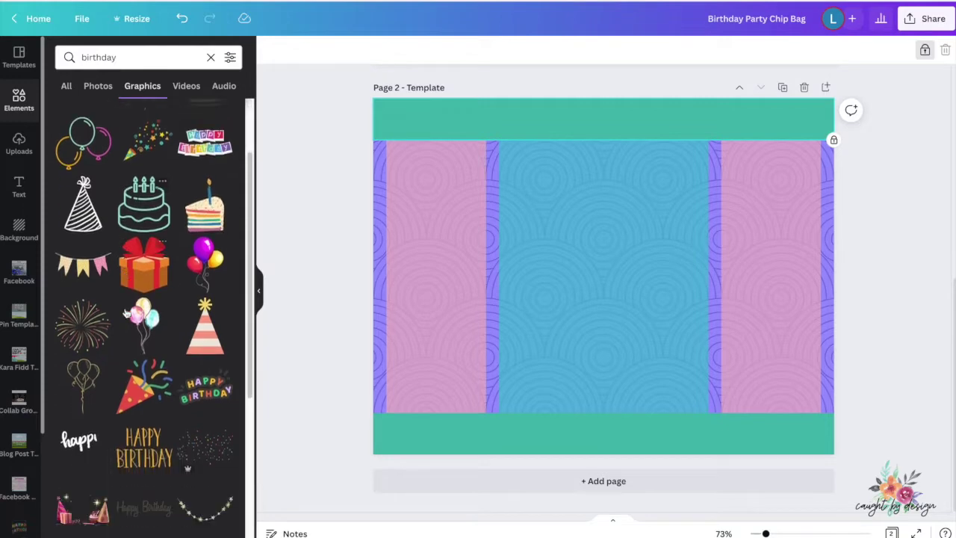
{"action": "scroll", "coordinate": [127, 313], "scroll_direction": "down", "scroll_amount": 6}
{"action": "scroll", "coordinate": [126, 313], "scroll_direction": "up", "scroll_amount": 8}
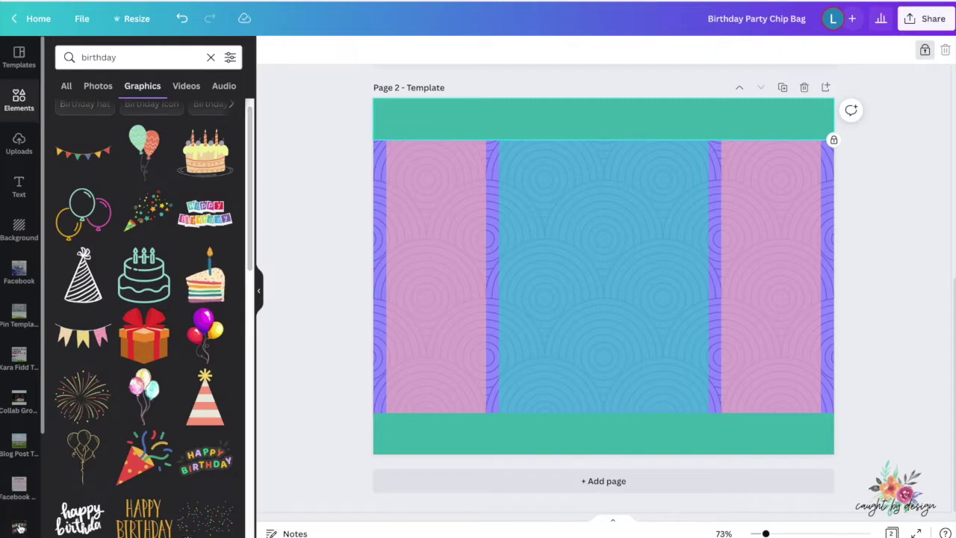
{"action": "key", "text": "Escape"}
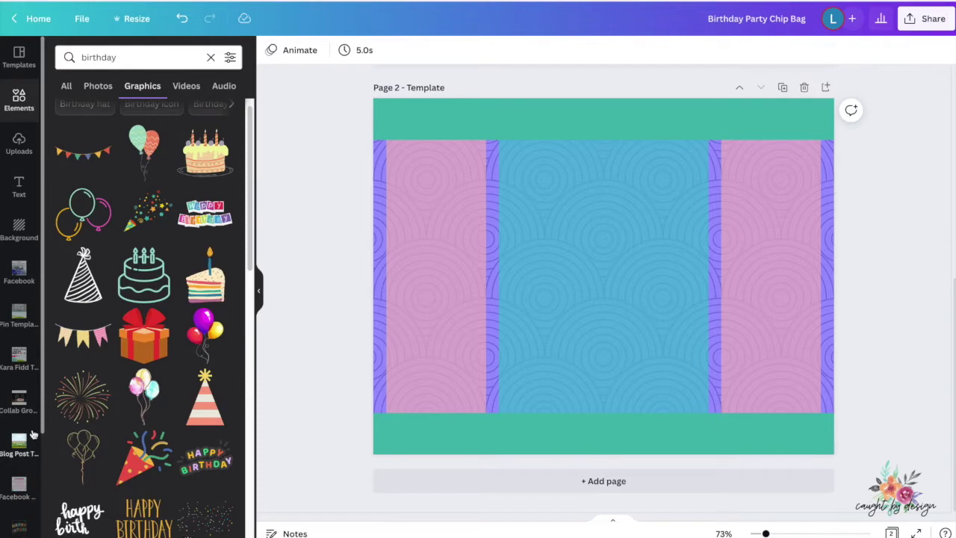
{"action": "left_click_drag", "start_coordinate": [41, 419], "coordinate": [64, 512]}
{"action": "left_click", "coordinate": [21, 493]}
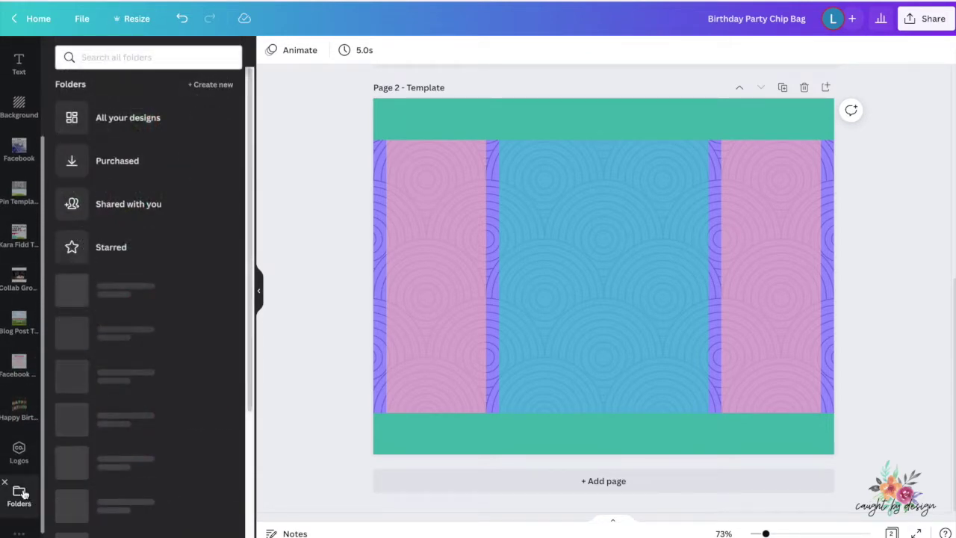
{"action": "left_click", "coordinate": [201, 87]}
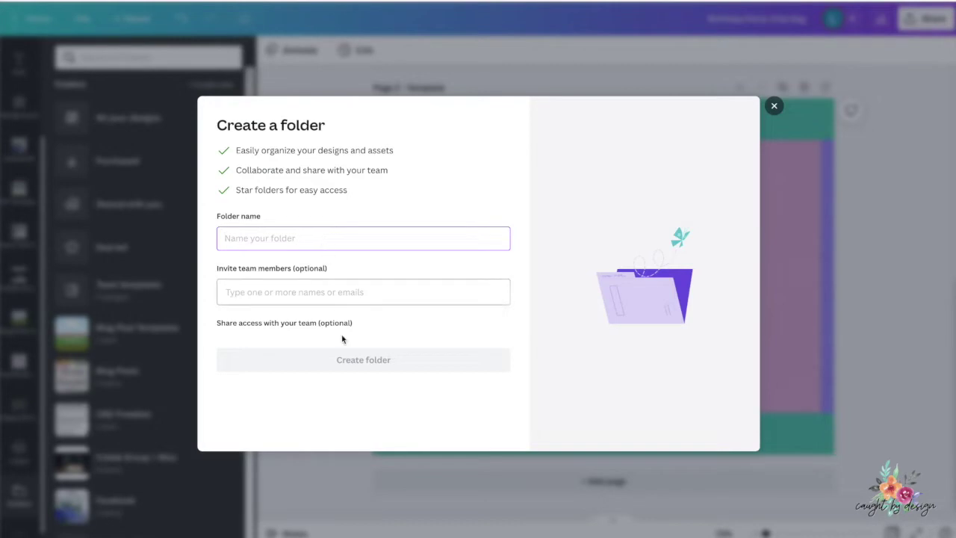
{"action": "left_click", "coordinate": [775, 107]}
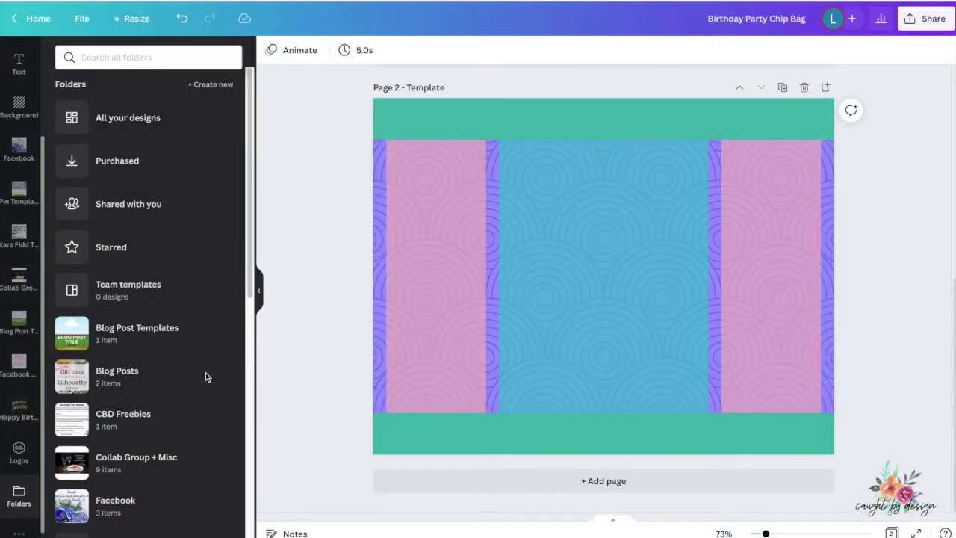
Review the clipart saved in the Happy Birthday Chip Bag folder.
{"action": "left_click", "coordinate": [16, 407]}
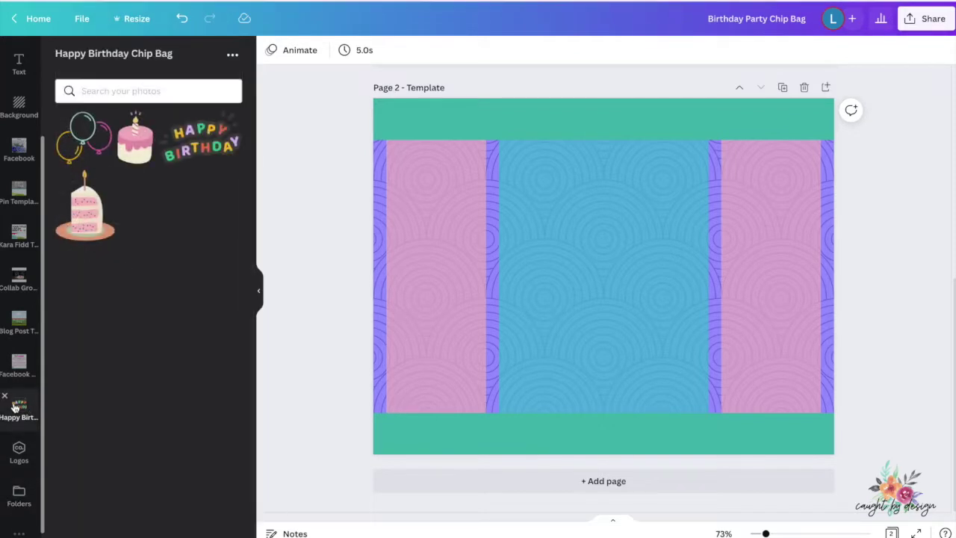
{"action": "mouse_move", "coordinate": [100, 186]}
{"action": "mouse_move", "coordinate": [100, 140]}
{"action": "mouse_move", "coordinate": [182, 141]}
{"action": "mouse_move", "coordinate": [78, 224]}
{"action": "mouse_move", "coordinate": [104, 121]}
{"action": "scroll", "coordinate": [29, 149], "scroll_direction": "up", "scroll_amount": 3}
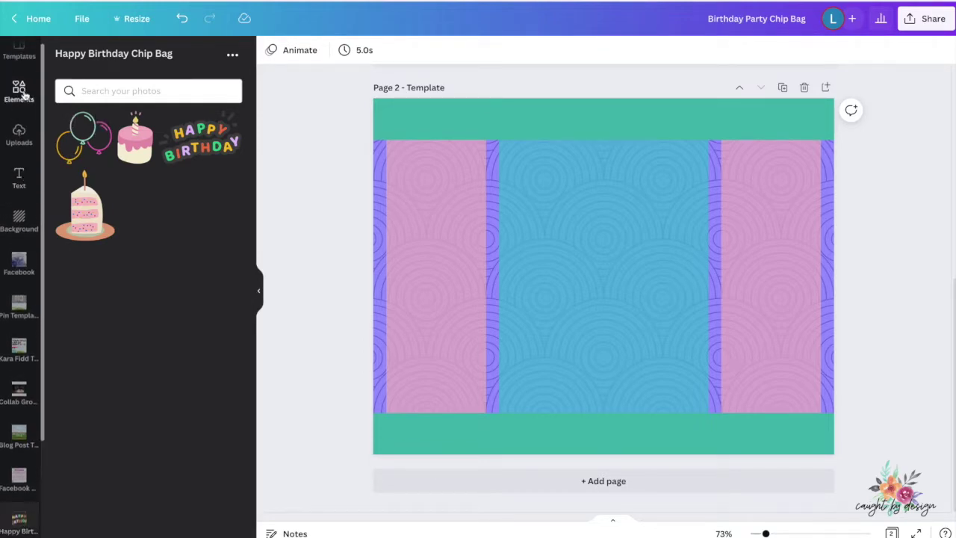
Search the graphics elements for "birthday hat".
{"action": "left_click", "coordinate": [30, 98]}
{"action": "left_click", "coordinate": [118, 57]}
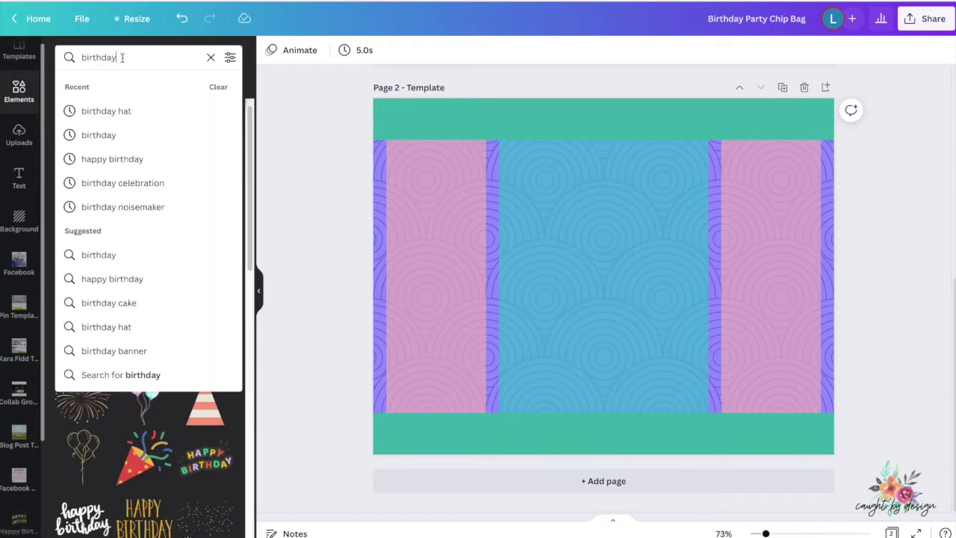
{"action": "type", "text": "hat"}
{"action": "key", "text": "Return"}
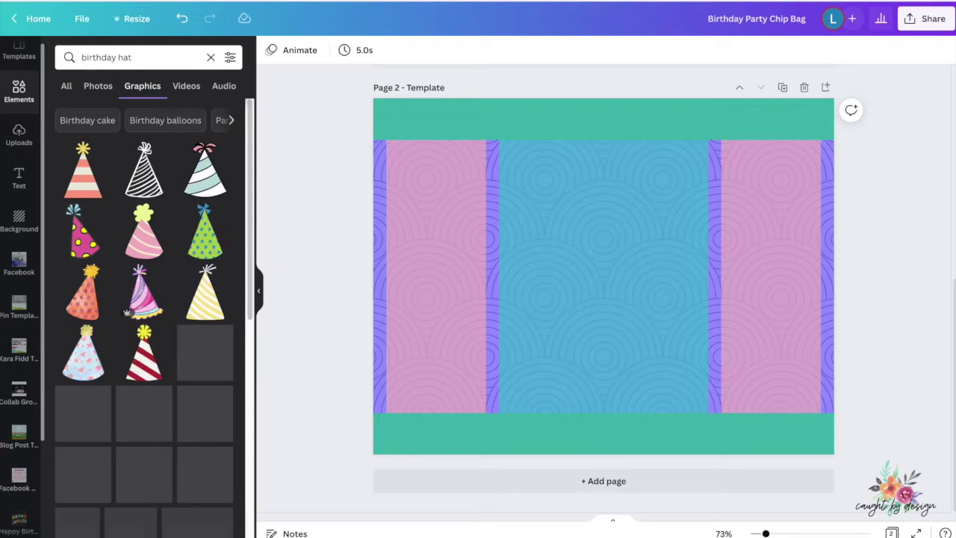
Save the pink and purple striped Birthday Hat Cartoon graphic to the Happy Birthday Chip Bag folder.
{"action": "left_click", "coordinate": [162, 277]}
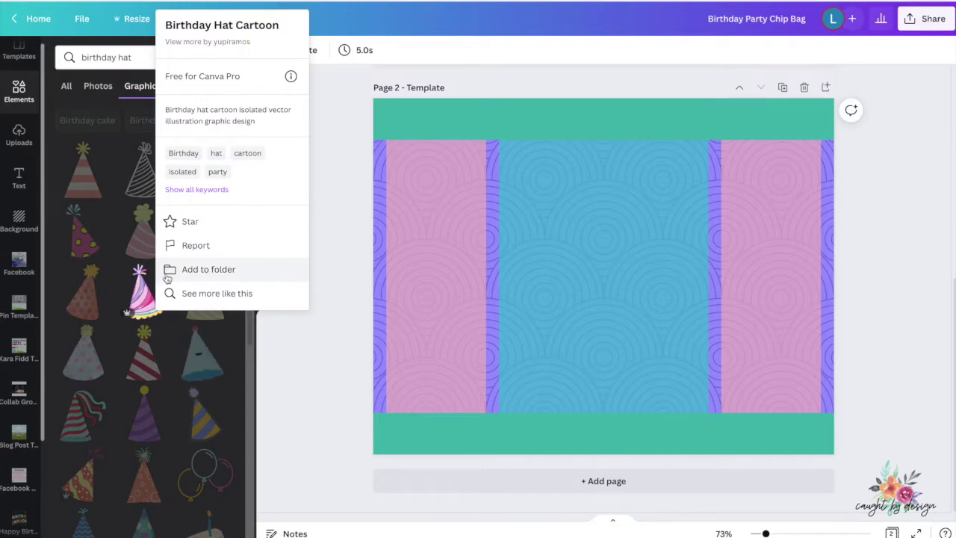
{"action": "left_click", "coordinate": [200, 271]}
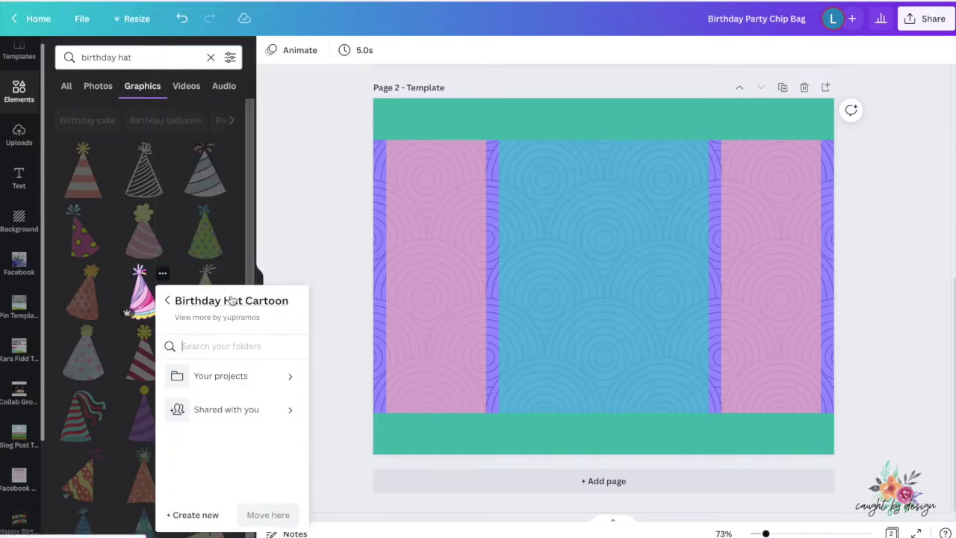
{"action": "type", "text": "ha"}
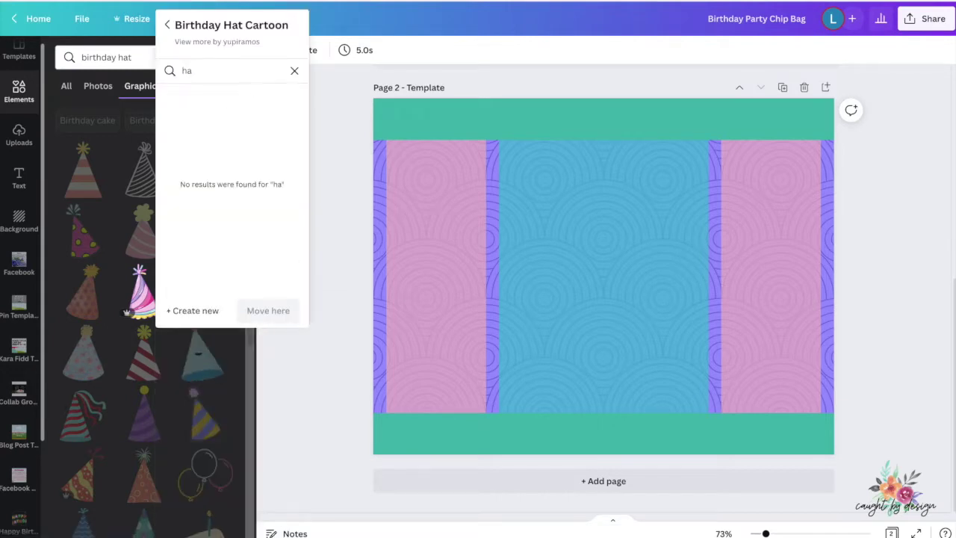
{"action": "type", "text": "ppy"}
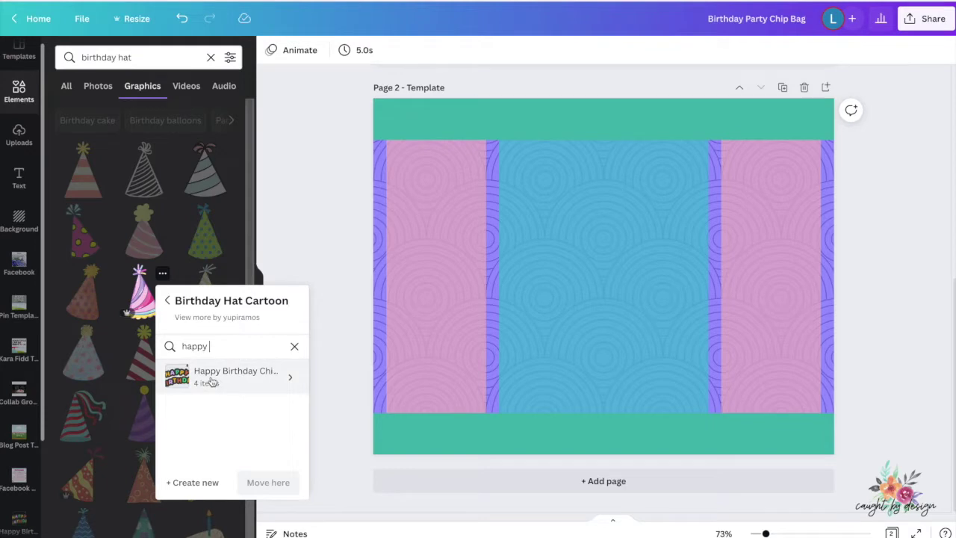
{"action": "left_click", "coordinate": [212, 381]}
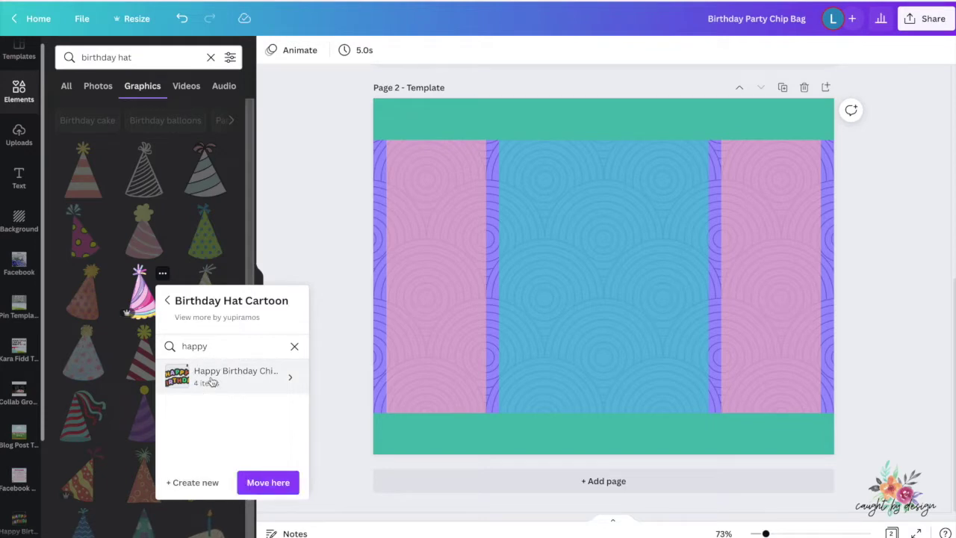
{"action": "left_click", "coordinate": [271, 481]}
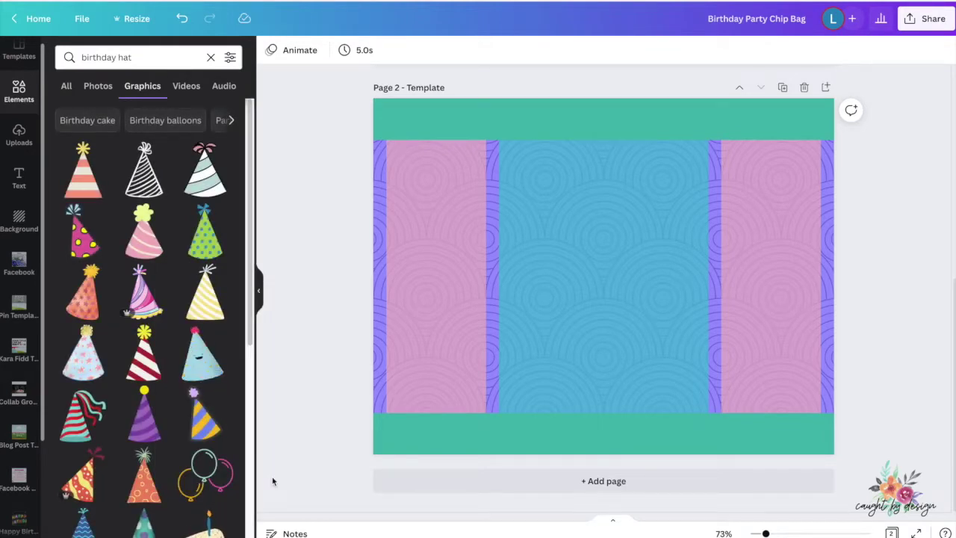
Place the cake, cake slice, Happy Birthday lettering, balloons and party hat from the Happy Birthday Chip Bag folder onto the Template page.
{"action": "left_click", "coordinate": [20, 521]}
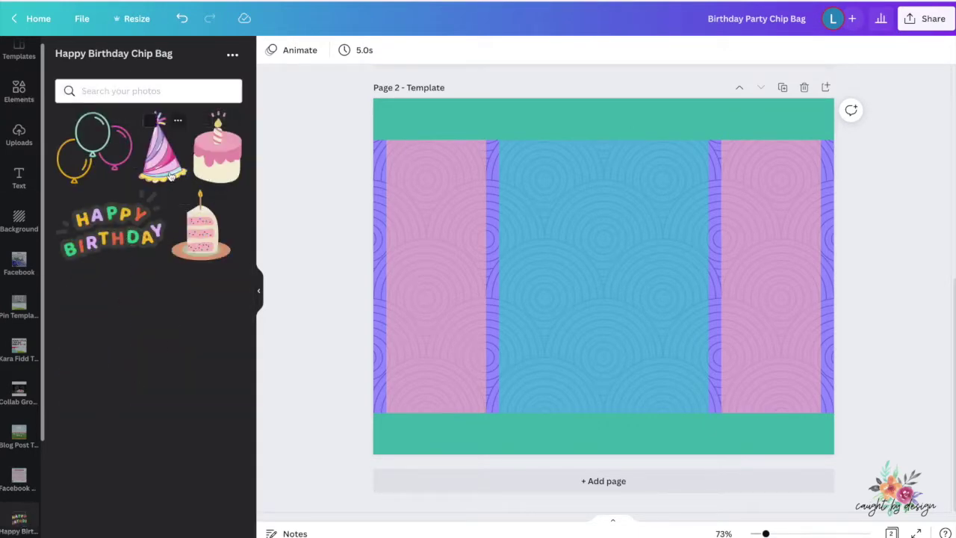
{"action": "left_click_drag", "start_coordinate": [217, 150], "coordinate": [616, 227]}
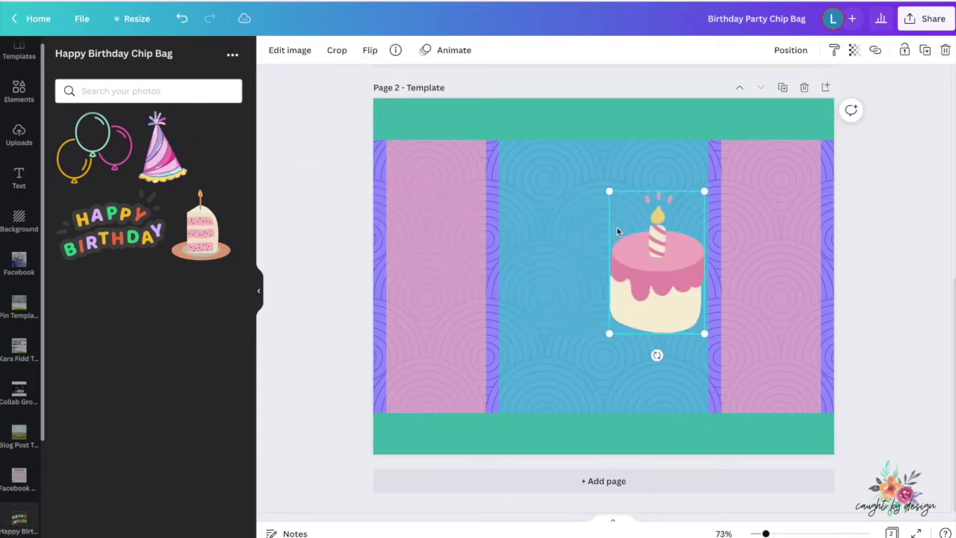
{"action": "left_click_drag", "start_coordinate": [198, 224], "coordinate": [412, 198]}
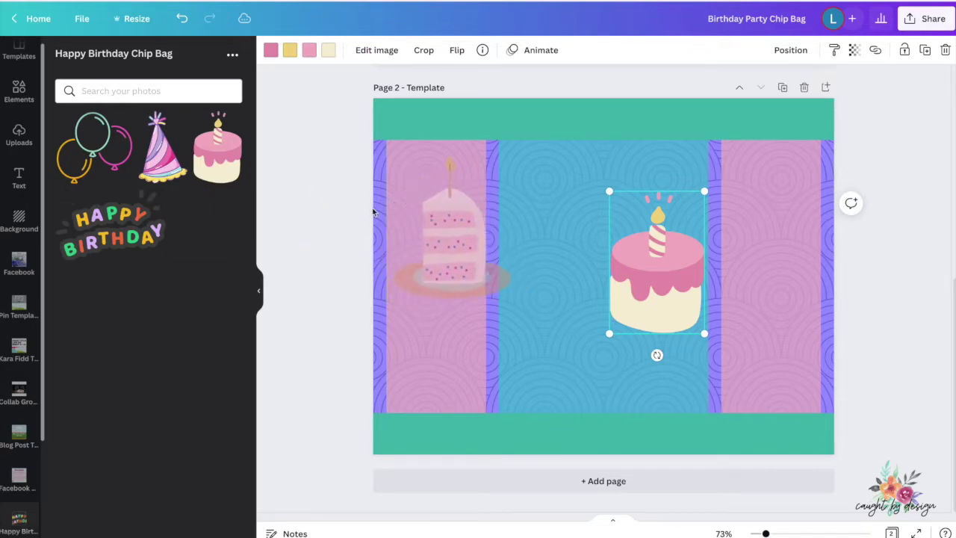
{"action": "left_click", "coordinate": [136, 235]}
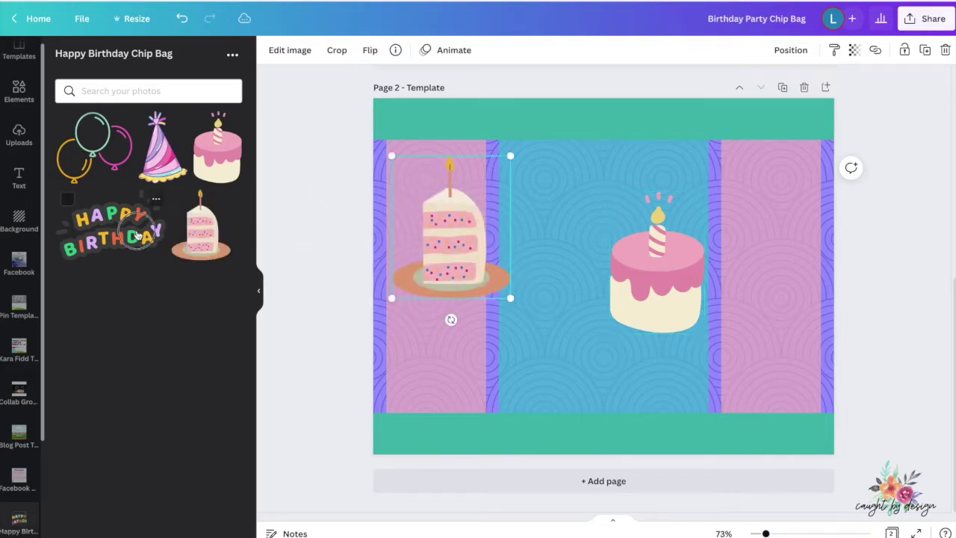
{"action": "left_click_drag", "start_coordinate": [137, 236], "coordinate": [602, 197]}
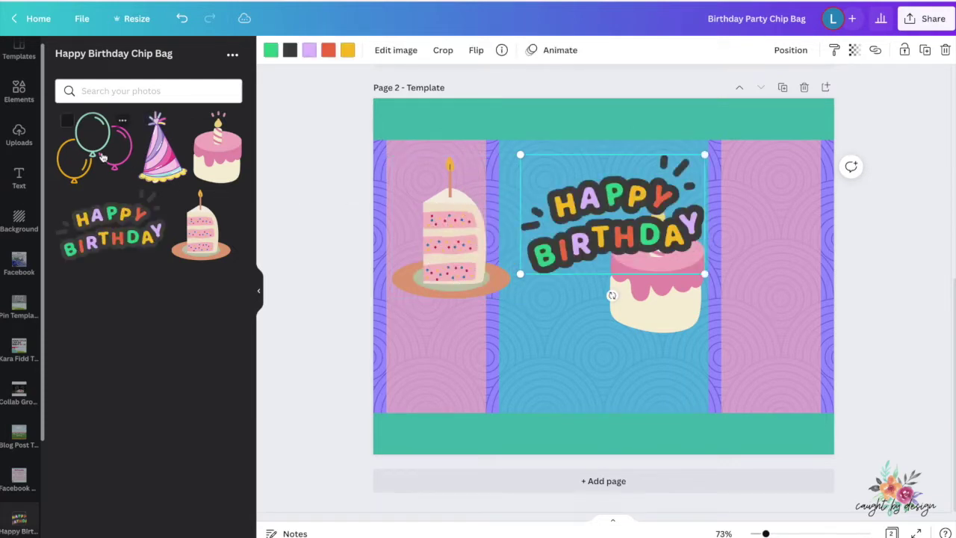
{"action": "left_click_drag", "start_coordinate": [103, 156], "coordinate": [744, 193]}
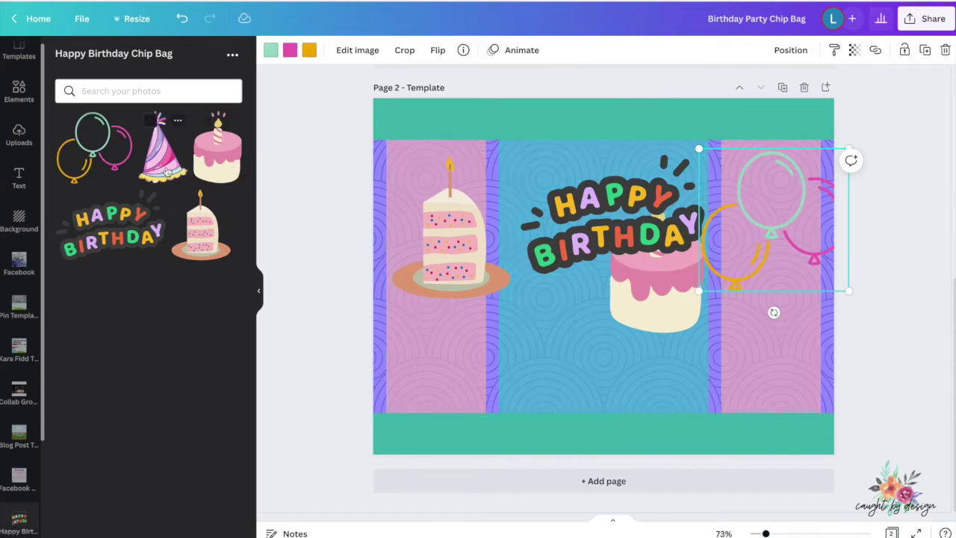
{"action": "left_click_drag", "start_coordinate": [167, 171], "coordinate": [448, 276]}
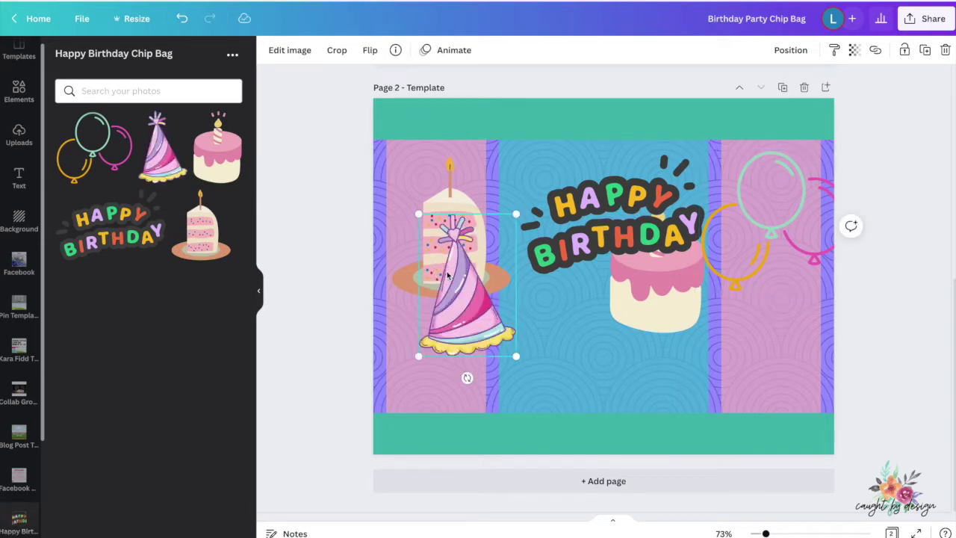
Enlarge the Happy Birthday lettering to span the upper blue front panel and center the whole cake below it.
{"action": "left_click_drag", "start_coordinate": [564, 240], "coordinate": [560, 238]}
{"action": "left_click_drag", "start_coordinate": [695, 268], "coordinate": [721, 284]}
{"action": "left_click_drag", "start_coordinate": [646, 243], "coordinate": [633, 242]}
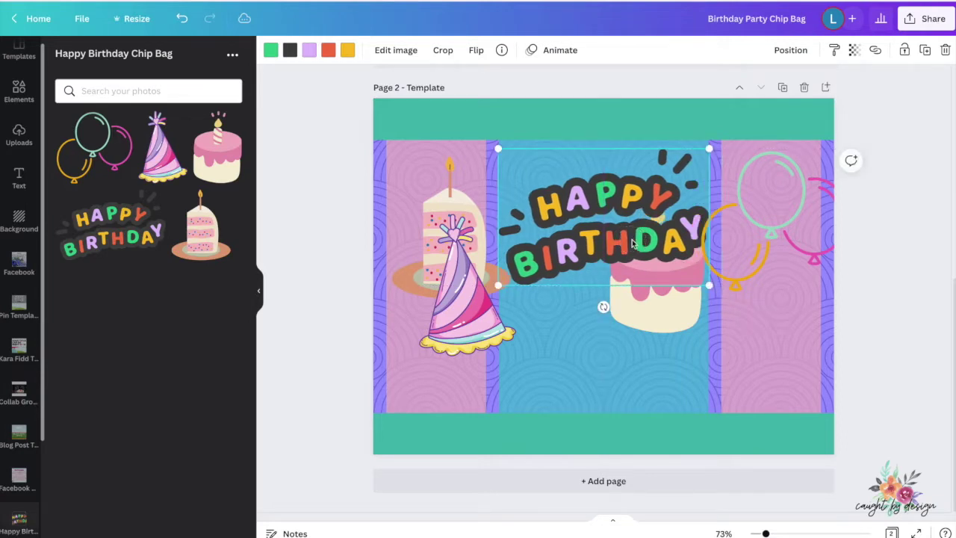
{"action": "left_click", "coordinate": [636, 304]}
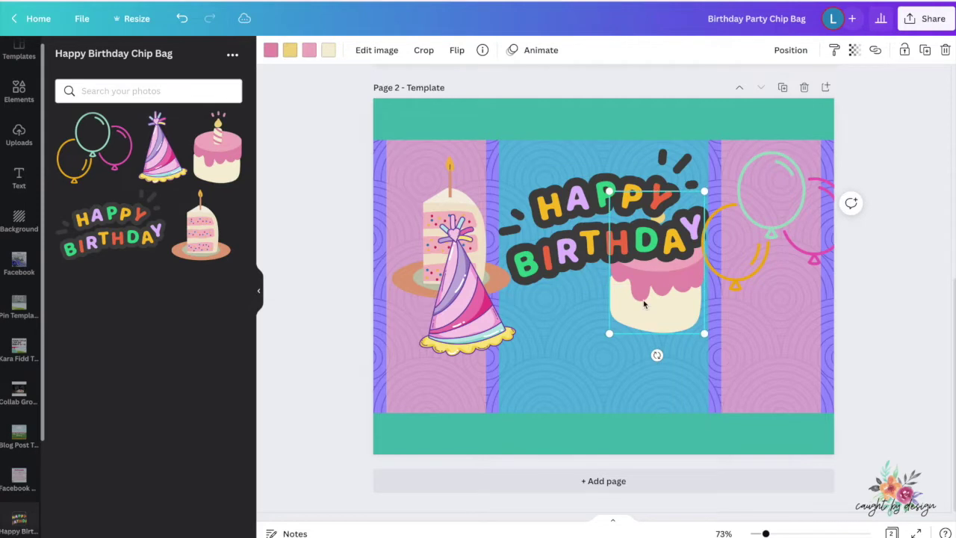
{"action": "left_click_drag", "start_coordinate": [636, 305], "coordinate": [588, 374]}
Move the balloons over to the left pink panel and the party hat and cake slice to the right pink panel.
{"action": "left_click", "coordinate": [736, 286]}
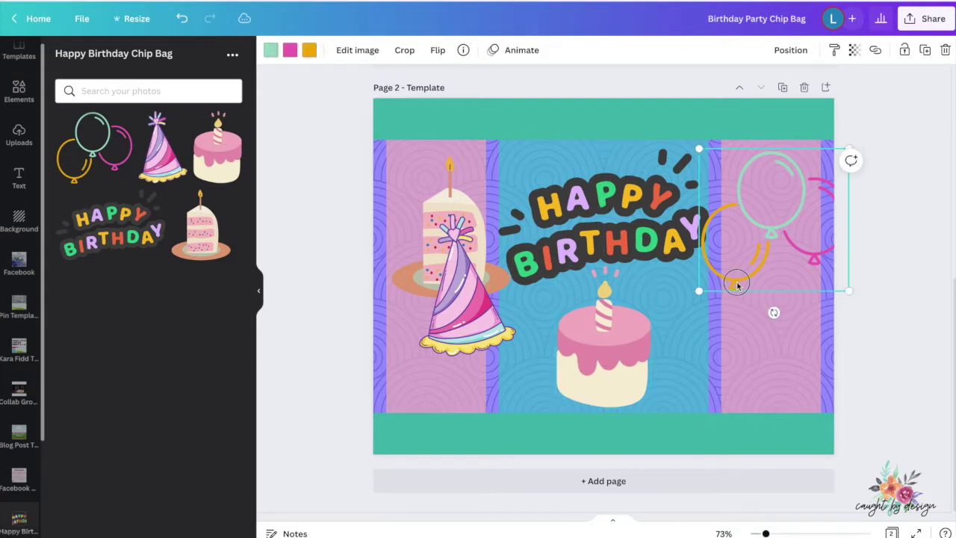
{"action": "left_click_drag", "start_coordinate": [736, 286], "coordinate": [437, 232]}
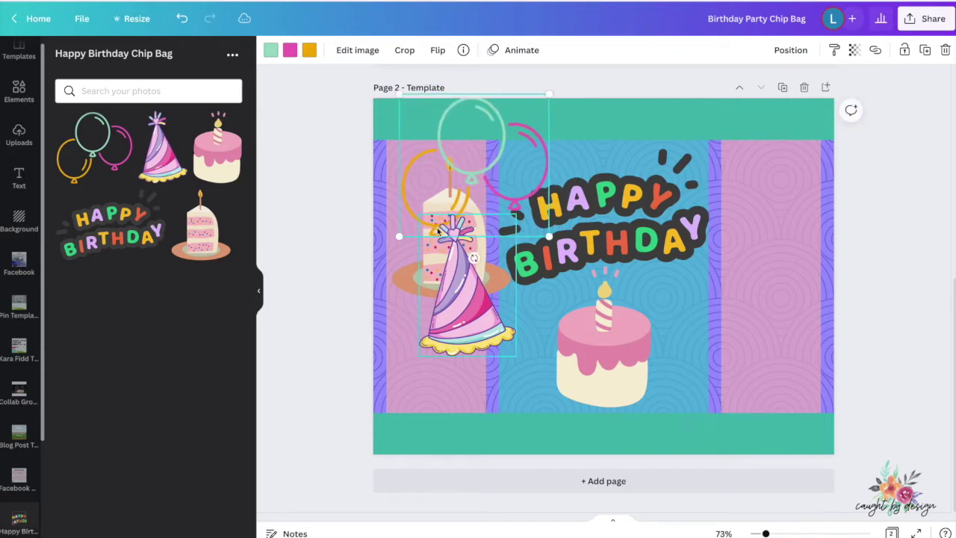
{"action": "left_click_drag", "start_coordinate": [457, 288], "coordinate": [730, 217]}
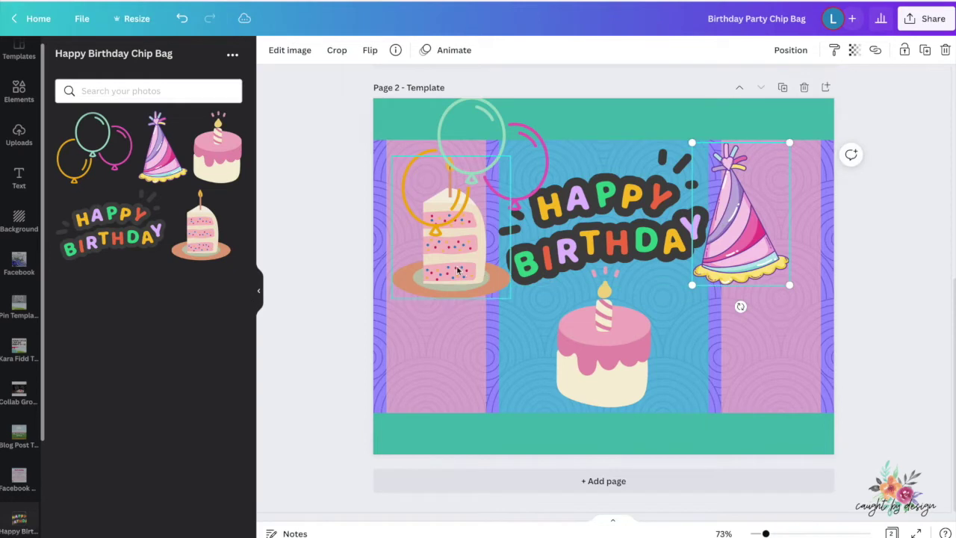
{"action": "left_click_drag", "start_coordinate": [457, 267], "coordinate": [812, 296]}
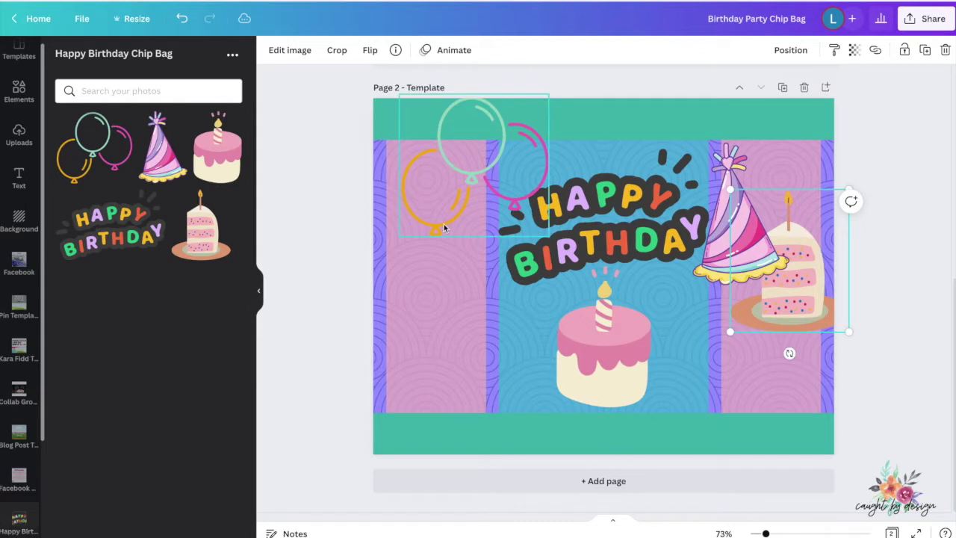
Shrink the balloons, tilt them slightly clockwise and fit them in the upper part of the left pink panel.
{"action": "left_click_drag", "start_coordinate": [443, 228], "coordinate": [436, 262]}
{"action": "left_click_drag", "start_coordinate": [529, 277], "coordinate": [412, 252]}
{"action": "left_click_drag", "start_coordinate": [406, 203], "coordinate": [412, 232]}
{"action": "mouse_move", "coordinate": [473, 274]}
{"action": "left_mouse_down"}
{"action": "mouse_move", "coordinate": [452, 240]}
{"action": "mouse_move", "coordinate": [462, 260]}
{"action": "left_mouse_up"}
{"action": "left_click_drag", "start_coordinate": [421, 233], "coordinate": [422, 229]}
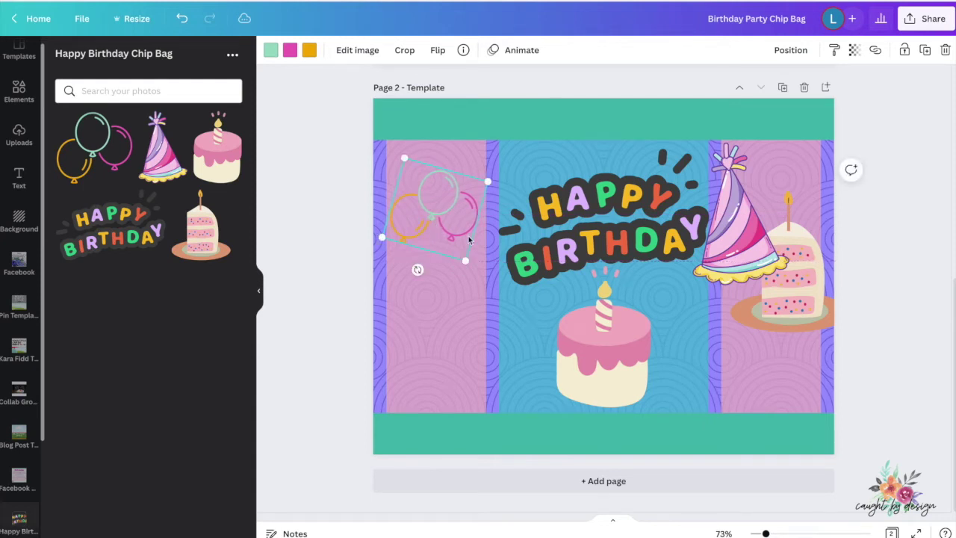
Move the hat aside, then flip the cake slice horizontally and shrink it to fit the upper right pink panel.
{"action": "left_click_drag", "start_coordinate": [739, 224], "coordinate": [660, 272]}
{"action": "left_click_drag", "start_coordinate": [799, 294], "coordinate": [779, 239]}
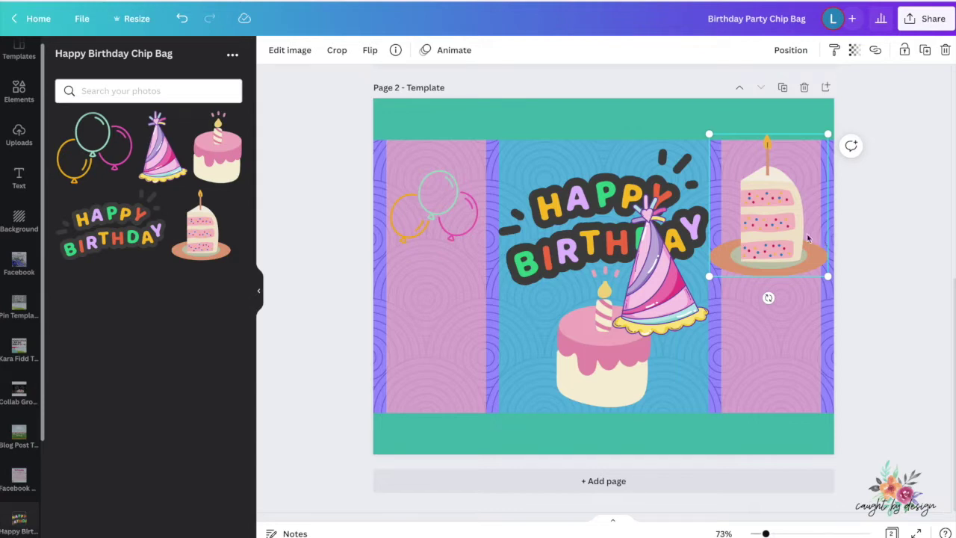
{"action": "left_click", "coordinate": [371, 52]}
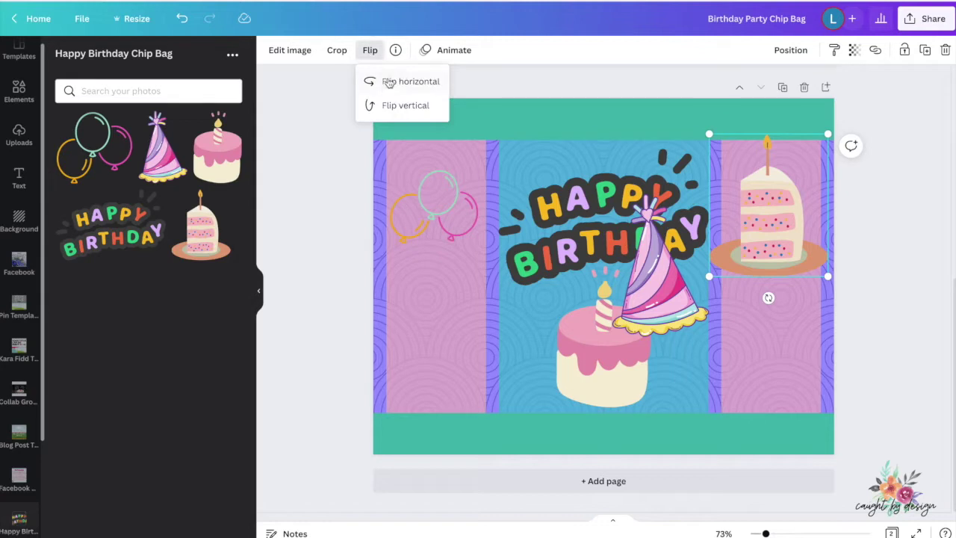
{"action": "left_click", "coordinate": [389, 83]}
{"action": "left_click_drag", "start_coordinate": [825, 278], "coordinate": [778, 218]}
Shrink the party hat, tilt it clockwise and position it overlapping the lower right of the cake slice.
{"action": "left_click_drag", "start_coordinate": [657, 288], "coordinate": [741, 287]}
{"action": "left_click_drag", "start_coordinate": [743, 353], "coordinate": [731, 315]}
{"action": "left_click_drag", "start_coordinate": [728, 271], "coordinate": [775, 282]}
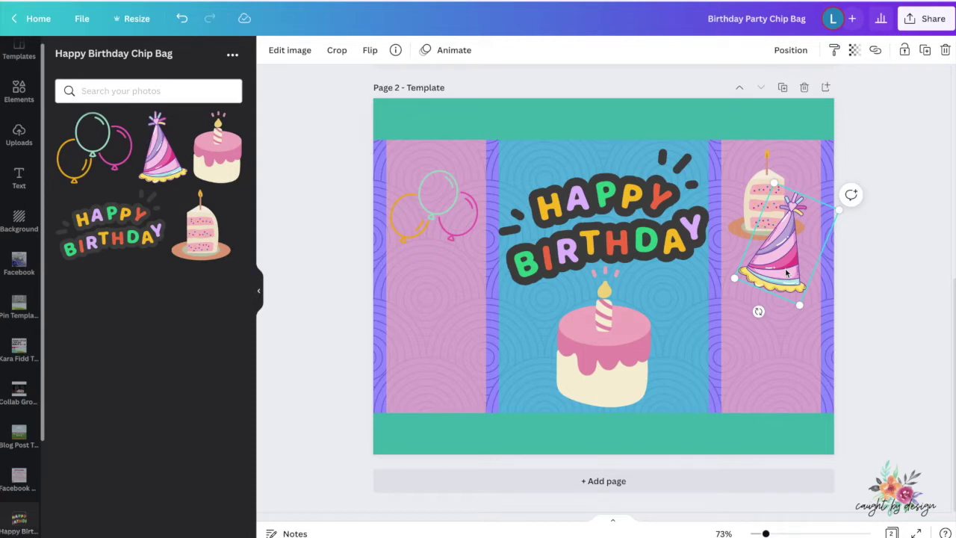
{"action": "left_click_drag", "start_coordinate": [785, 273], "coordinate": [786, 267]}
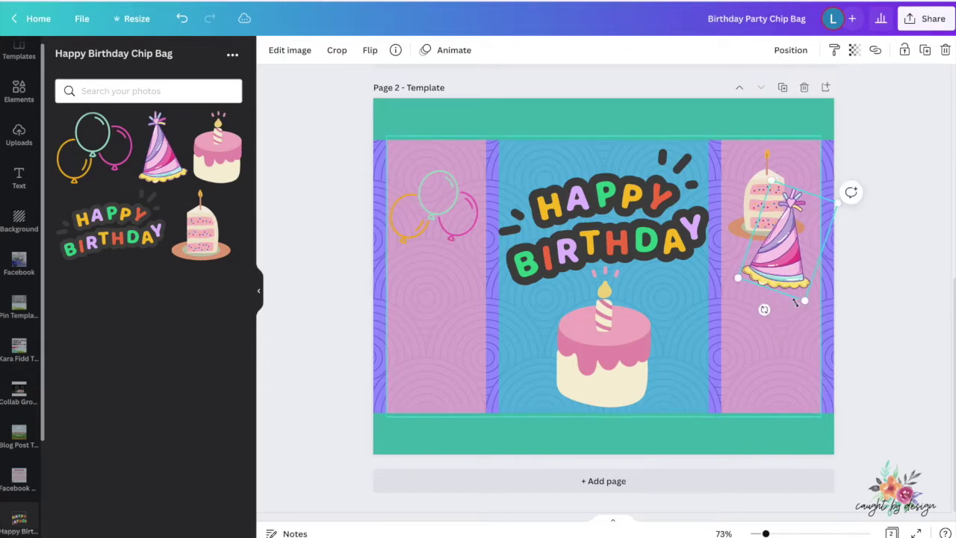
{"action": "left_click_drag", "start_coordinate": [760, 308], "coordinate": [771, 263]}
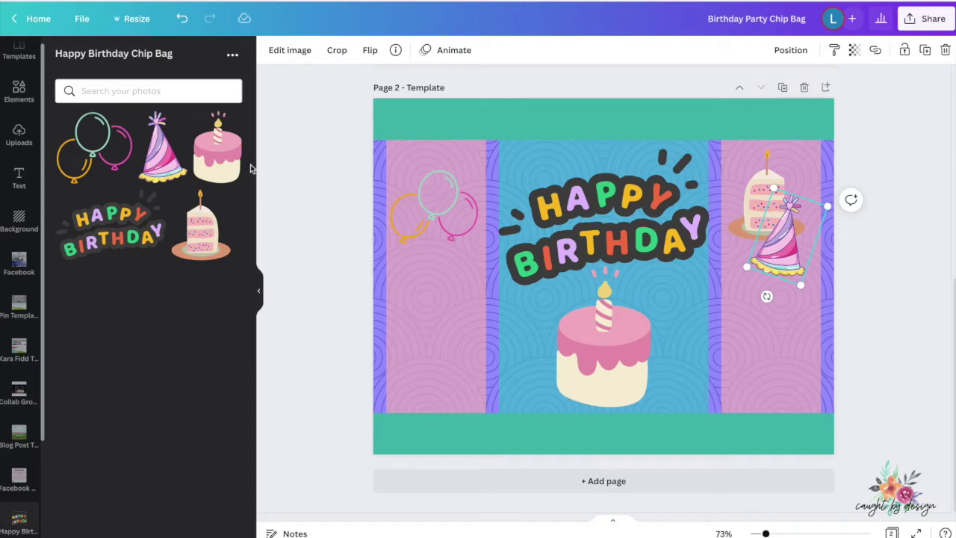
{"action": "left_click", "coordinate": [126, 98]}
{"action": "type", "text": "barcode"}
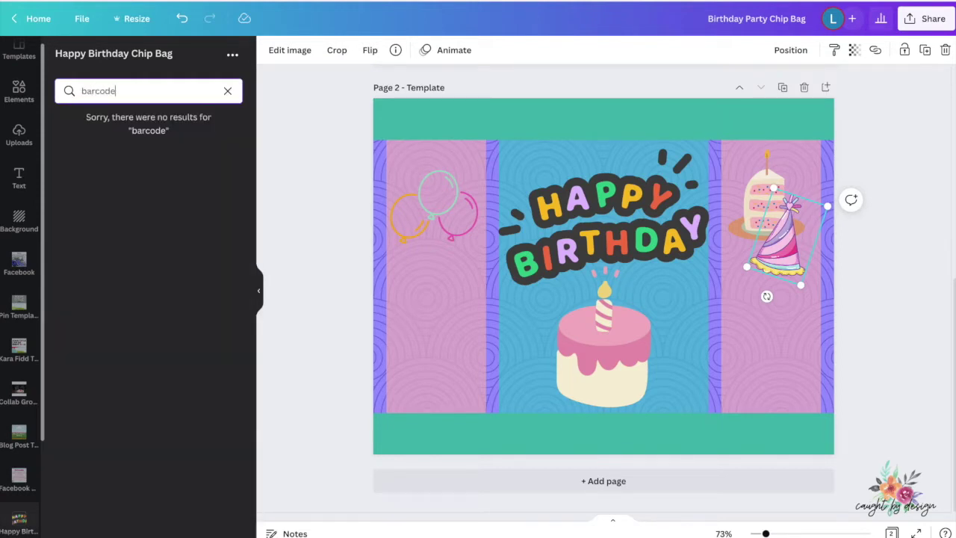
{"action": "left_click", "coordinate": [227, 91]}
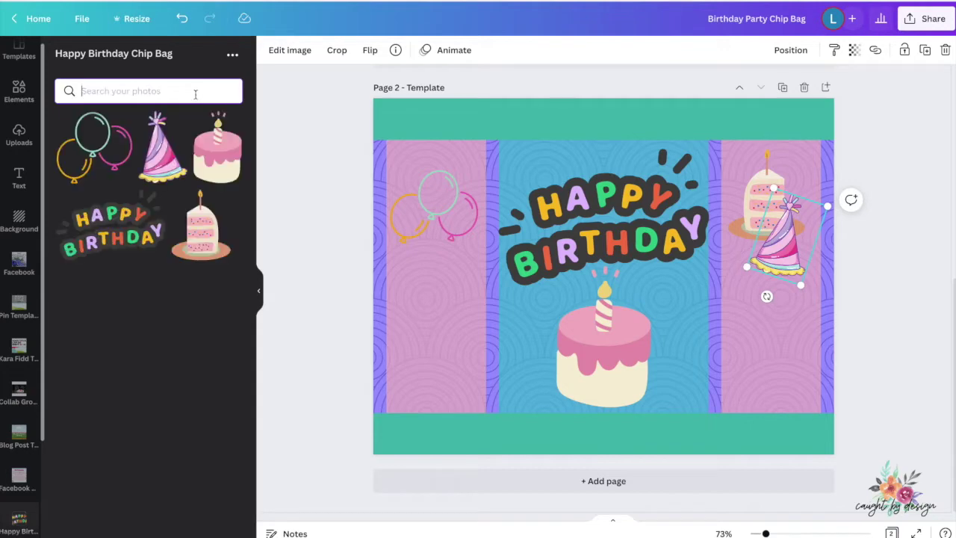
Search the graphics elements for "barcode".
{"action": "left_click", "coordinate": [17, 92]}
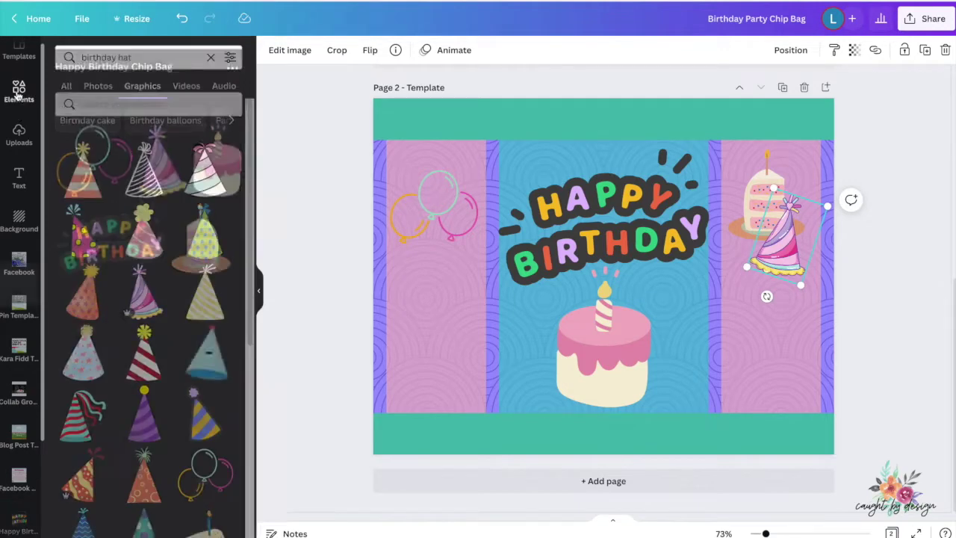
{"action": "left_click", "coordinate": [140, 61]}
{"action": "left_click_drag", "start_coordinate": [140, 61], "coordinate": [72, 57]}
{"action": "type", "text": "ba"}
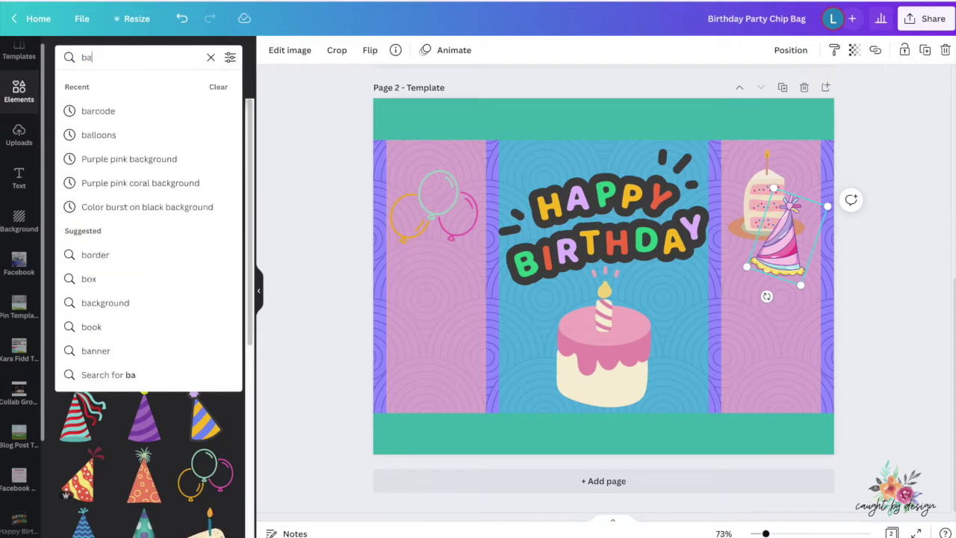
{"action": "type", "text": "rcode"}
{"action": "key", "text": "Return"}
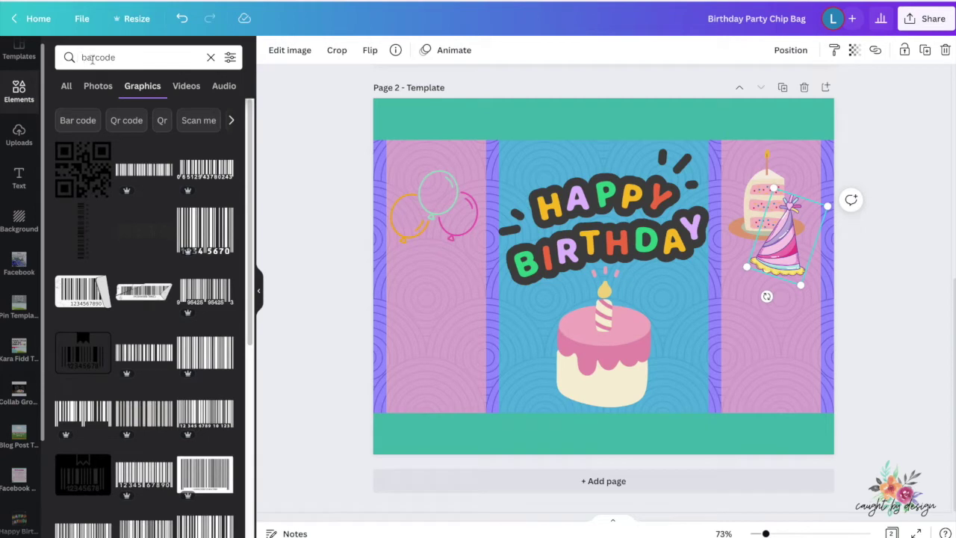
Try a black numbered barcode shrunk to fit the bottom of the left pink panel, and delete it.
{"action": "left_click", "coordinate": [203, 171]}
{"action": "left_click_drag", "start_coordinate": [204, 171], "coordinate": [728, 371]}
{"action": "left_click_drag", "start_coordinate": [794, 373], "coordinate": [452, 377]}
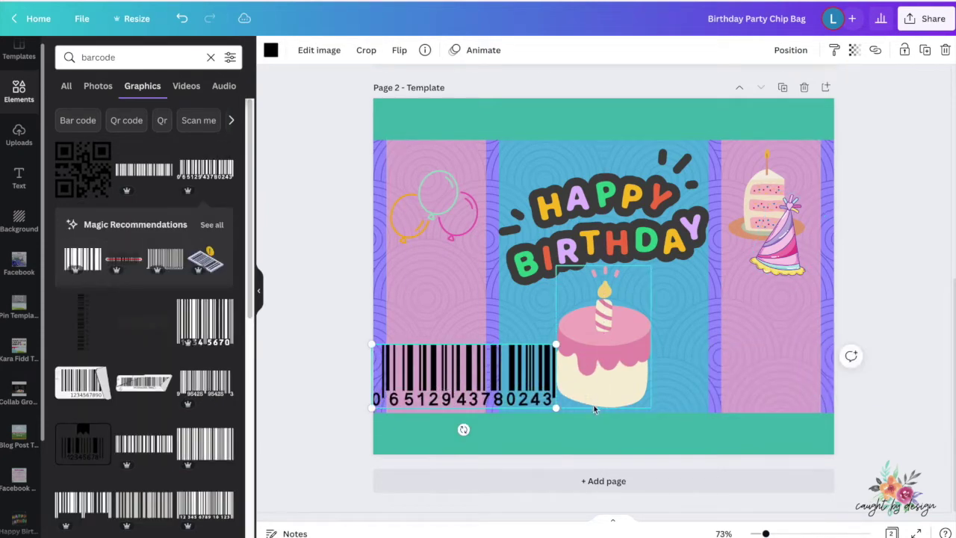
{"action": "left_click_drag", "start_coordinate": [555, 408], "coordinate": [448, 375]}
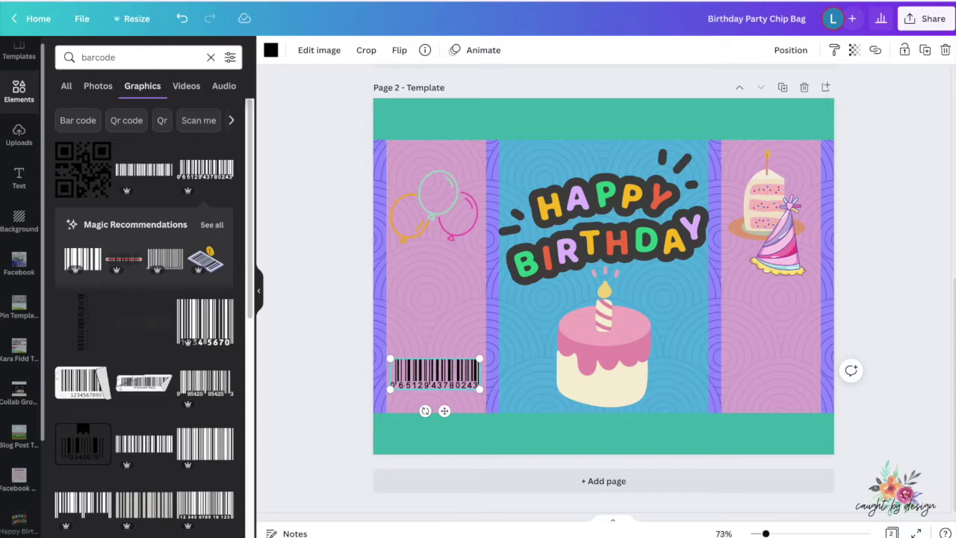
{"action": "key", "text": "Delete"}
Try a white numbered barcode shrunk over the lower part of the left pink panel, and delete it.
{"action": "left_click_drag", "start_coordinate": [204, 335], "coordinate": [410, 338]}
{"action": "left_click_drag", "start_coordinate": [554, 442], "coordinate": [496, 395]}
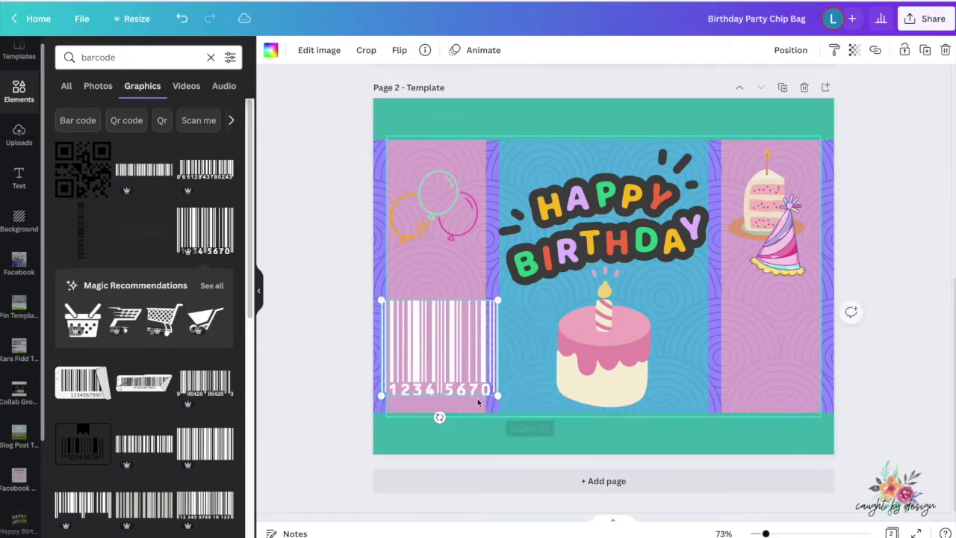
{"action": "left_click", "coordinate": [447, 356]}
{"action": "key", "text": "Delete"}
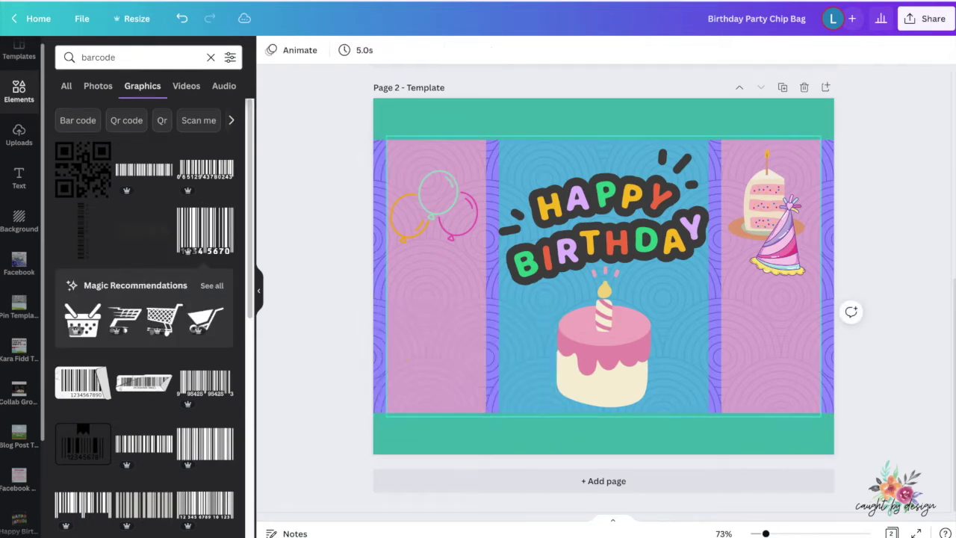
Try the solid black barcode tag graphic, shrunk over the lower left pink panel, and delete it.
{"action": "scroll", "coordinate": [171, 309], "scroll_direction": "down", "scroll_amount": 8}
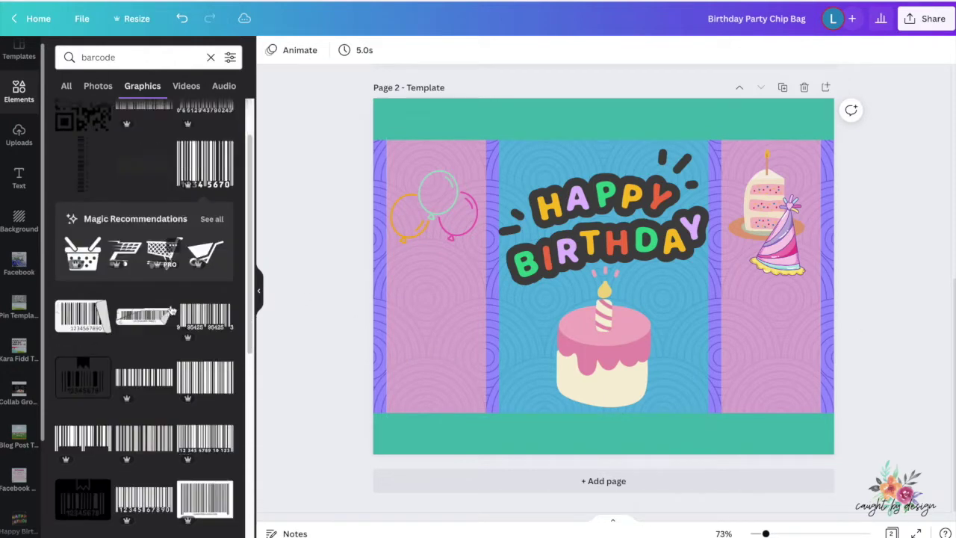
{"action": "scroll", "coordinate": [171, 310], "scroll_direction": "up", "scroll_amount": 1}
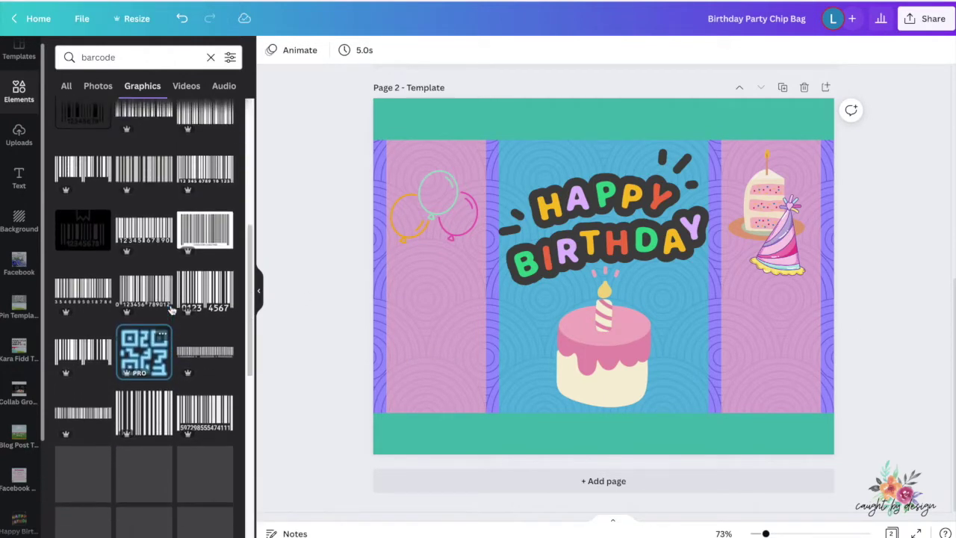
{"action": "left_click_drag", "start_coordinate": [87, 247], "coordinate": [389, 322]}
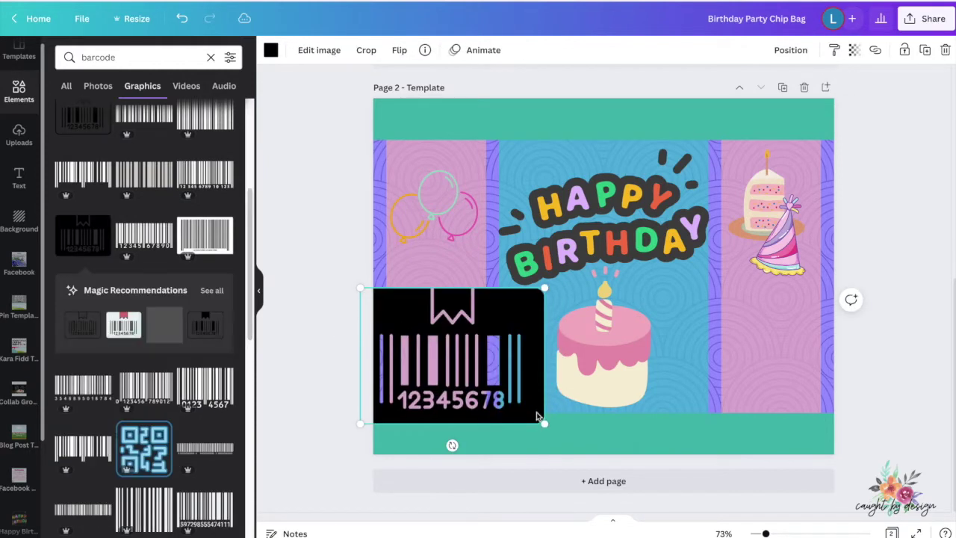
{"action": "left_click_drag", "start_coordinate": [544, 423], "coordinate": [464, 388]}
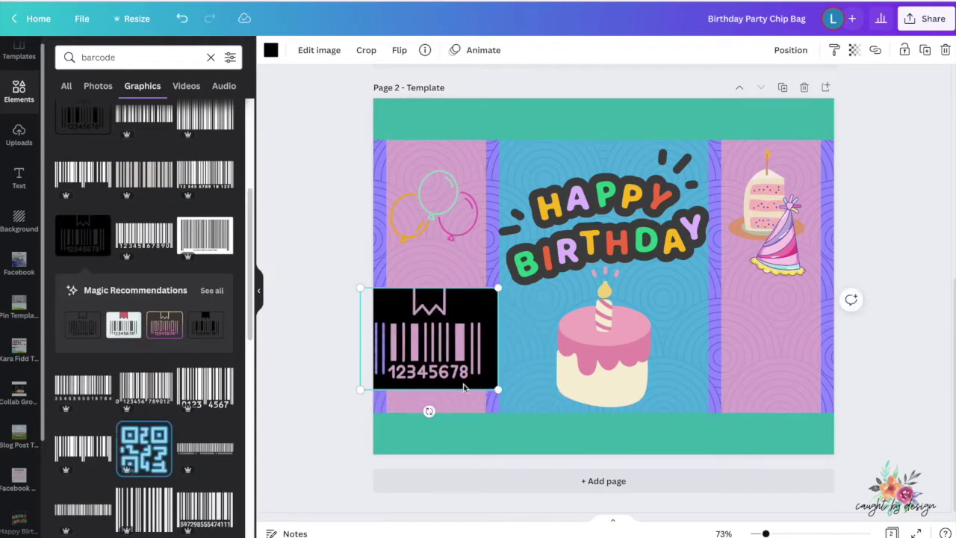
{"action": "key", "text": "Delete"}
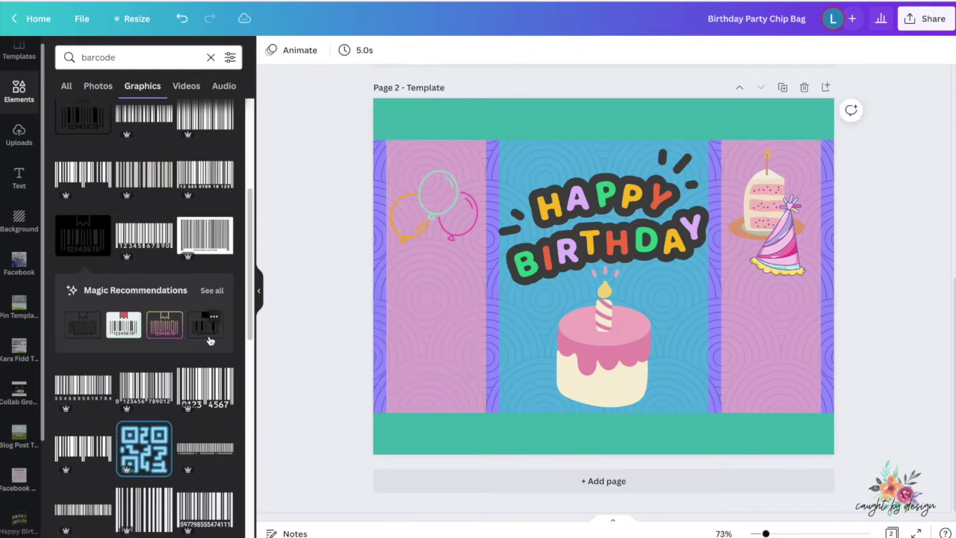
Add the plain black barcode without numbers, shrunk to fit the width of the left pink panel, near the panel's lower edge.
{"action": "scroll", "coordinate": [210, 340], "scroll_direction": "up", "scroll_amount": 3}
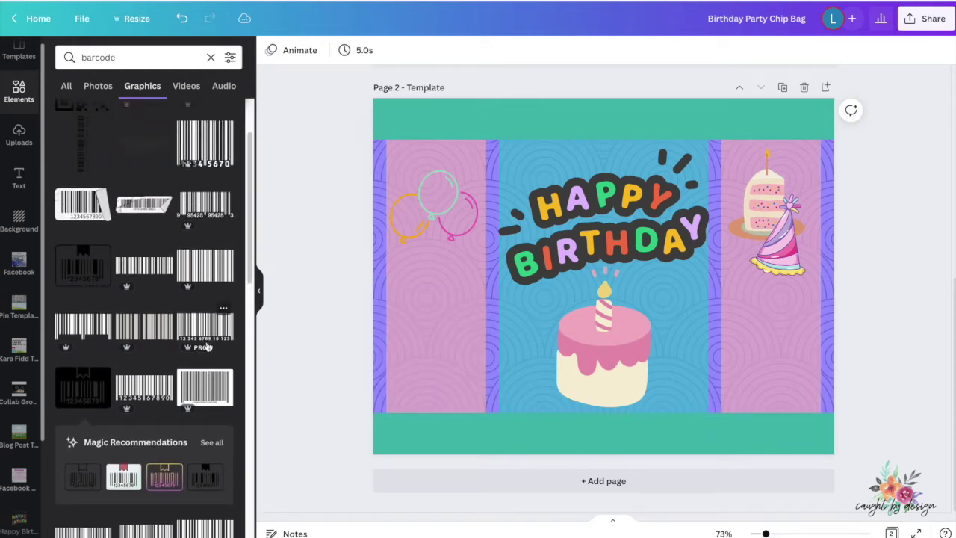
{"action": "left_click_drag", "start_coordinate": [142, 267], "coordinate": [412, 356]}
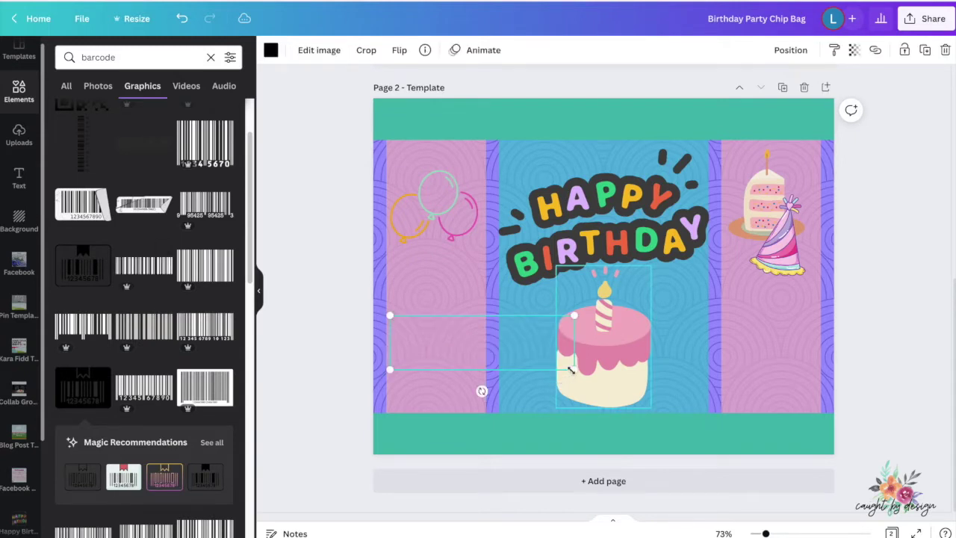
{"action": "left_click_drag", "start_coordinate": [573, 370], "coordinate": [473, 341]}
{"action": "left_click_drag", "start_coordinate": [416, 321], "coordinate": [422, 373]}
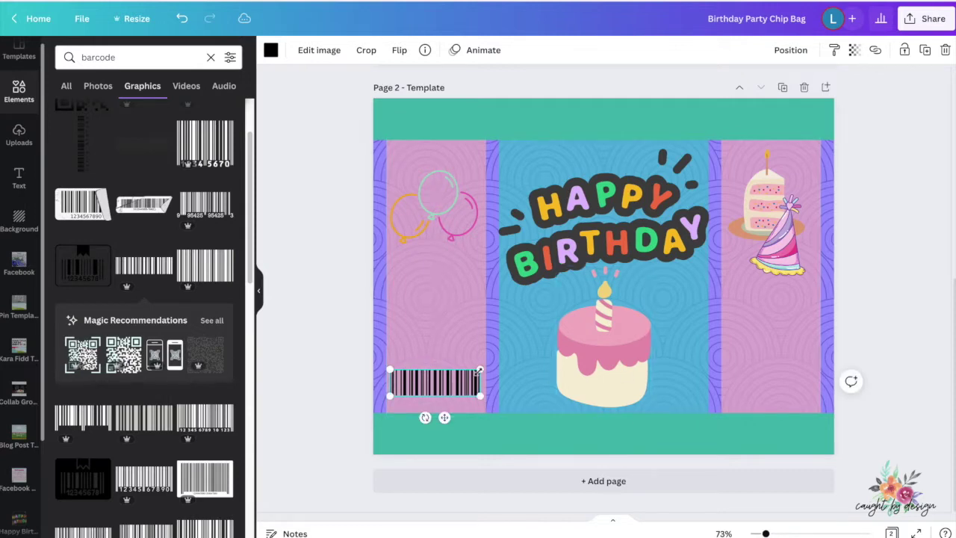
{"action": "left_click_drag", "start_coordinate": [439, 378], "coordinate": [439, 379]}
Search the graphics elements for "nutrition label".
{"action": "left_click", "coordinate": [133, 59]}
{"action": "left_click_drag", "start_coordinate": [112, 57], "coordinate": [58, 58]}
{"action": "type", "text": "nu"}
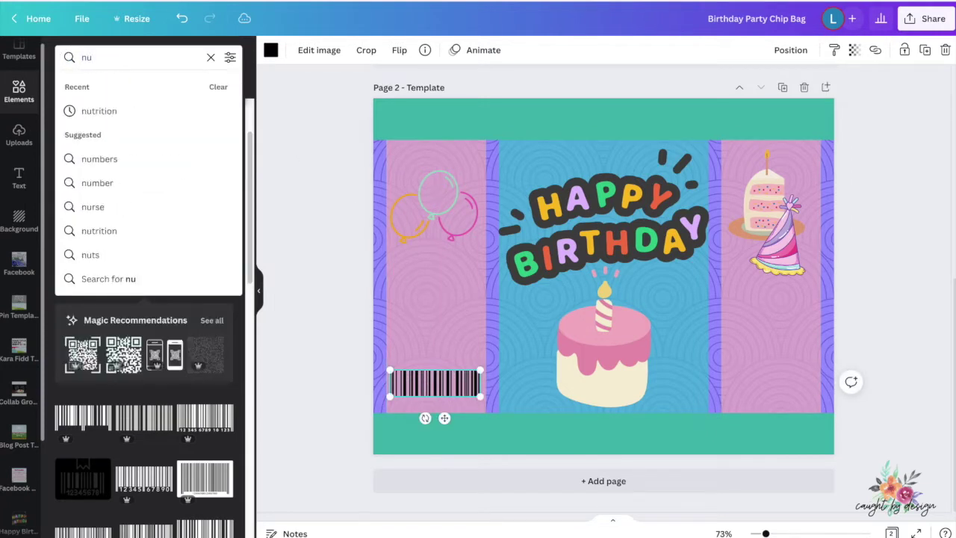
{"action": "type", "text": "trition"}
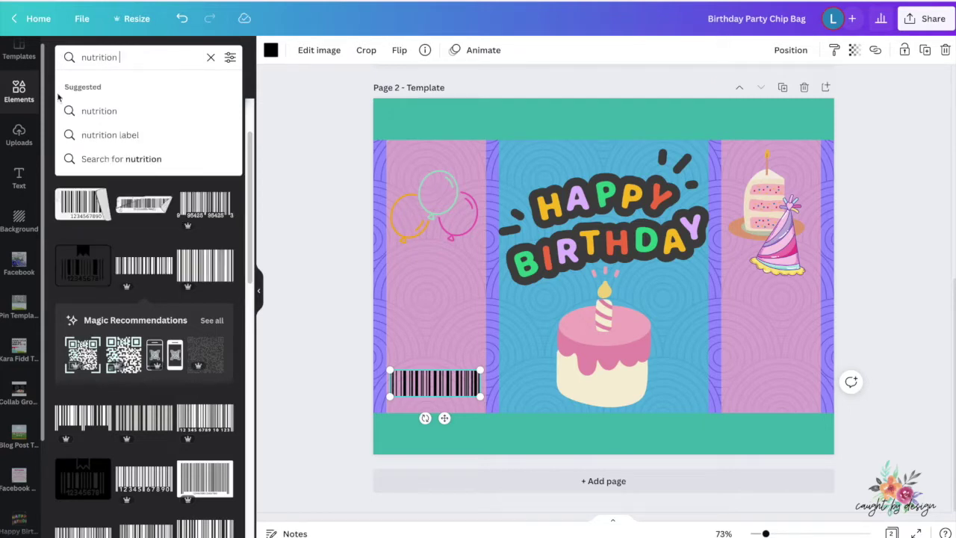
{"action": "left_click", "coordinate": [107, 135]}
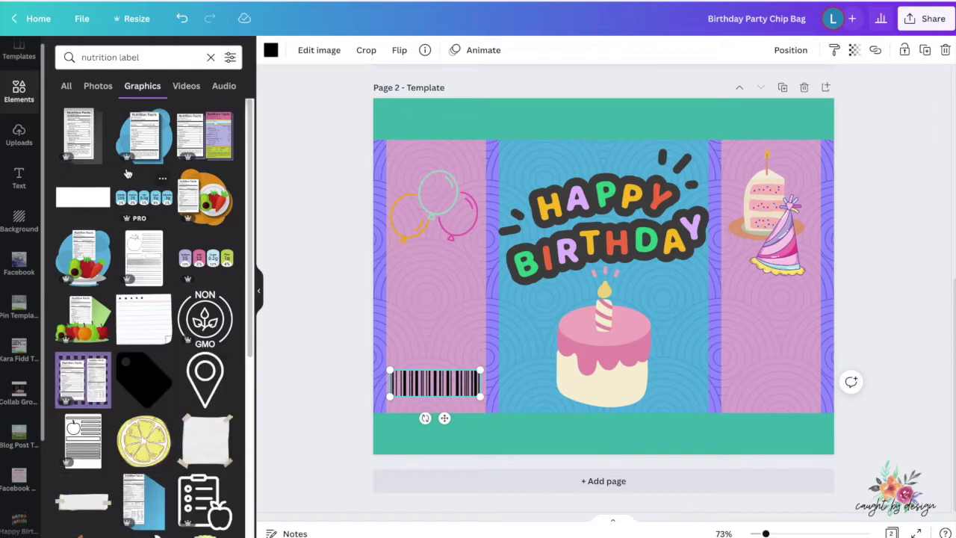
{"action": "key", "text": "Escape"}
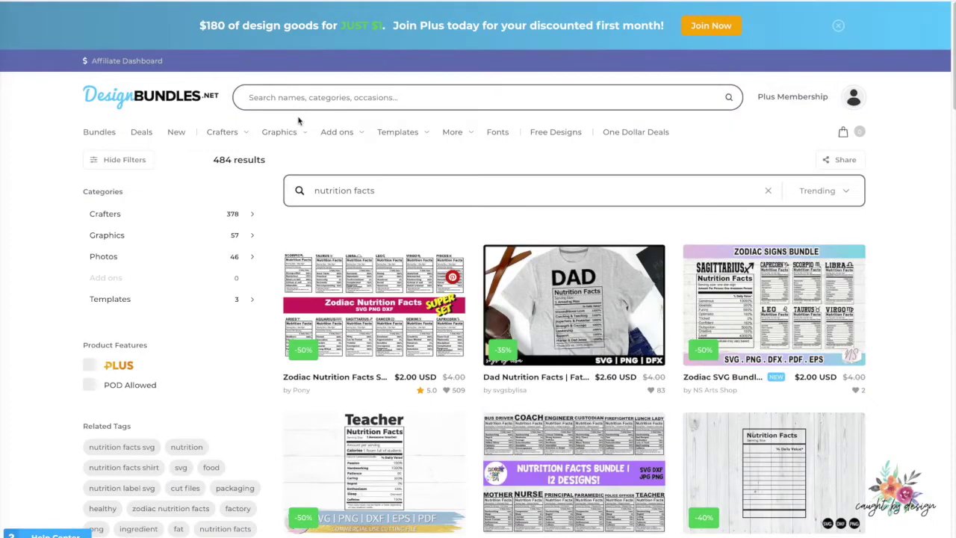
Examine the "nutrition facts" label designs offered on DesignBundles.net.
{"action": "scroll", "coordinate": [439, 267], "scroll_direction": "down", "scroll_amount": 5}
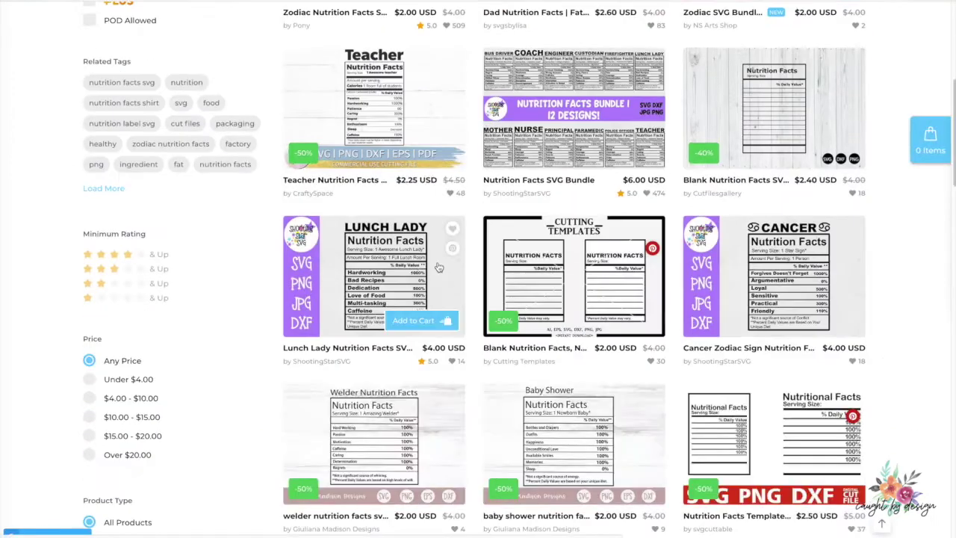
{"action": "scroll", "coordinate": [439, 267], "scroll_direction": "down", "scroll_amount": 5}
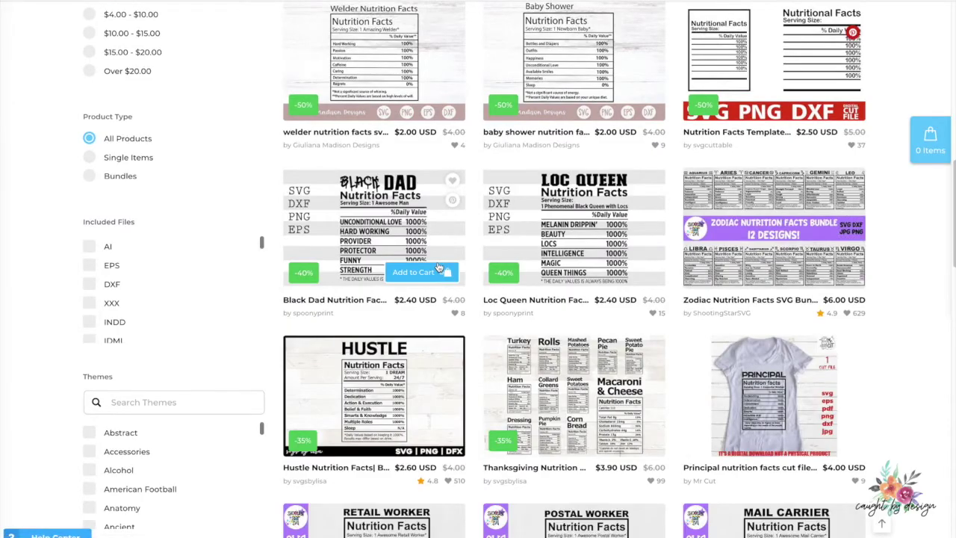
{"action": "scroll", "coordinate": [439, 267], "scroll_direction": "down", "scroll_amount": 3}
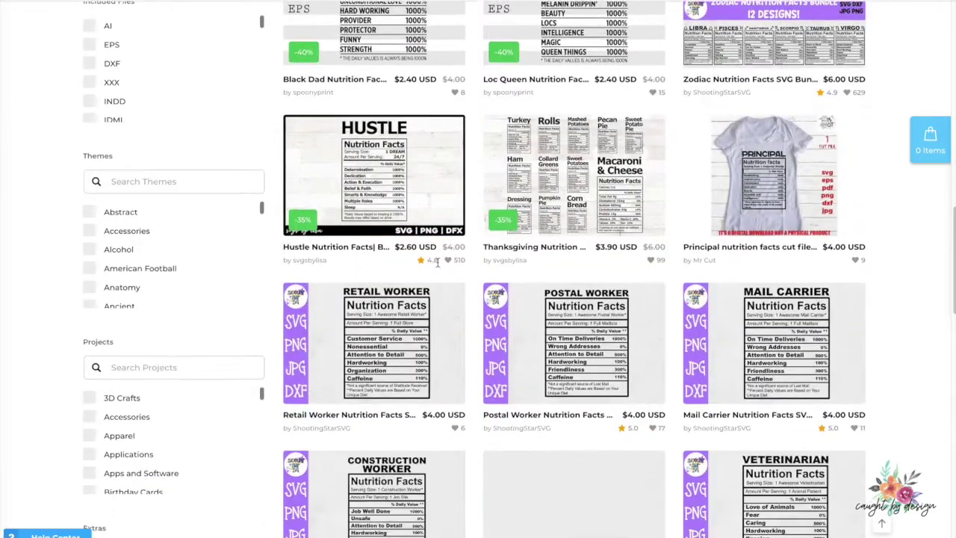
{"action": "scroll", "coordinate": [439, 263], "scroll_direction": "down", "scroll_amount": 1}
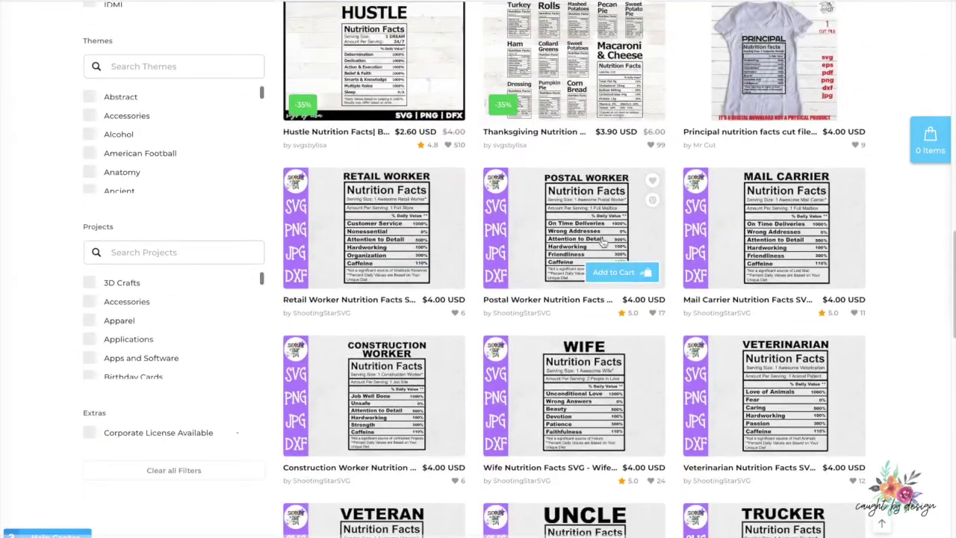
{"action": "scroll", "coordinate": [478, 259], "scroll_direction": "down", "scroll_amount": 4}
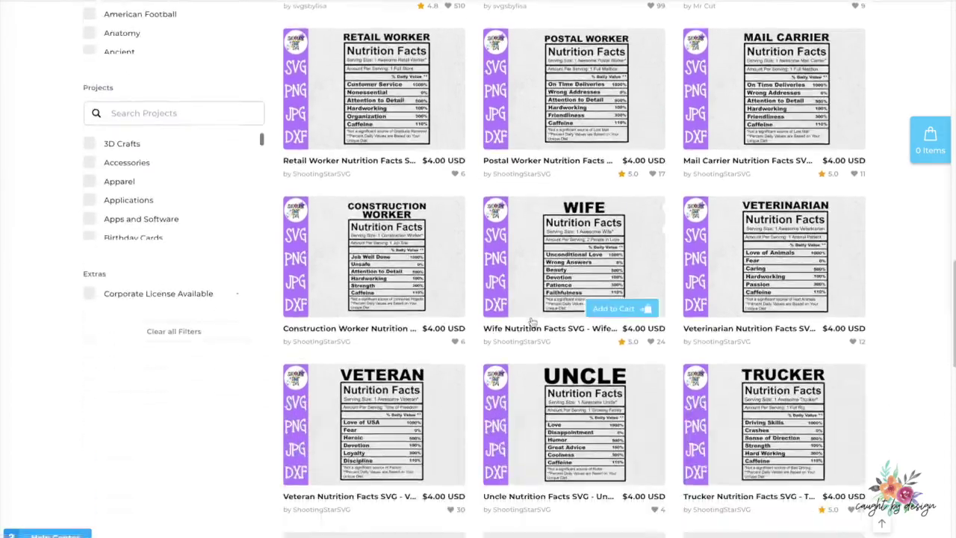
{"action": "scroll", "coordinate": [394, 342], "scroll_direction": "up", "scroll_amount": 9}
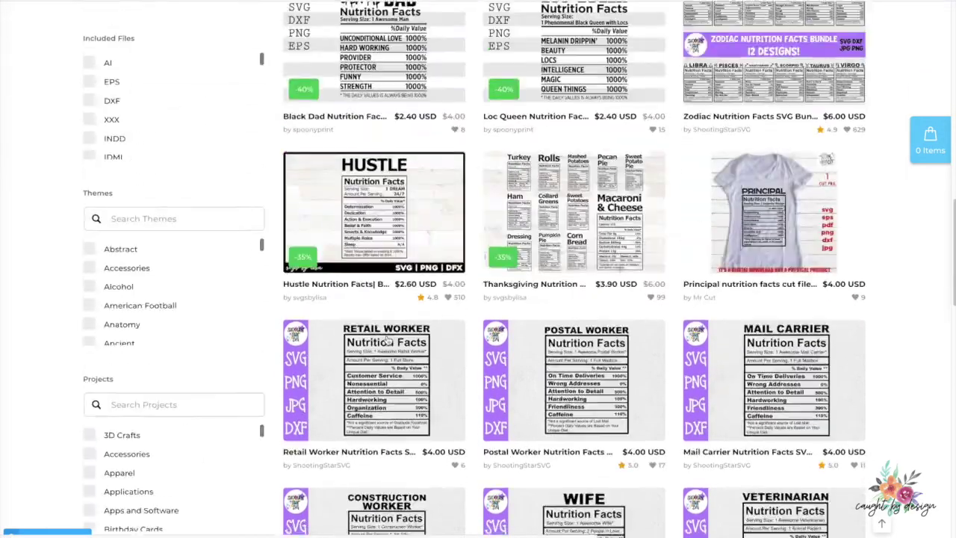
{"action": "scroll", "coordinate": [387, 341], "scroll_direction": "up", "scroll_amount": 4}
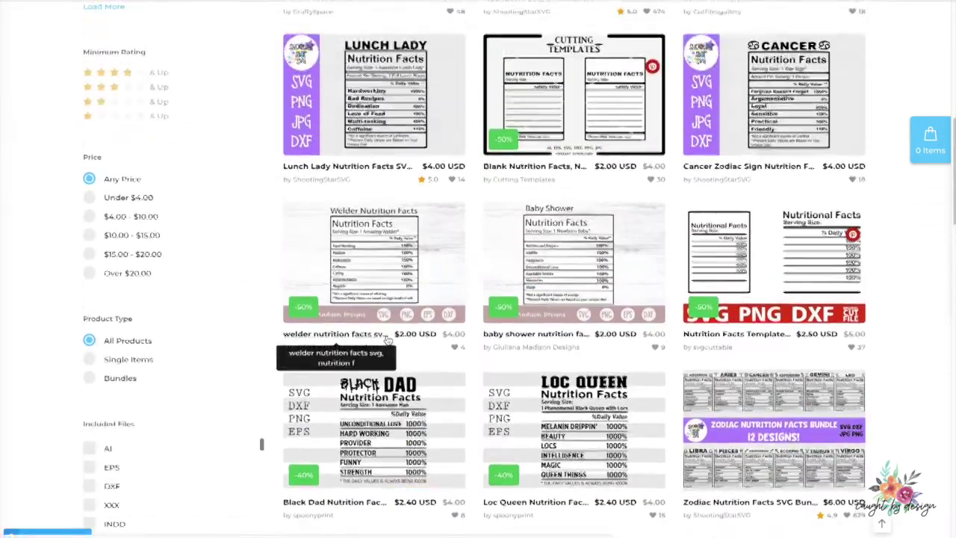
{"action": "scroll", "coordinate": [388, 341], "scroll_direction": "down", "scroll_amount": 10}
{"action": "scroll", "coordinate": [387, 341], "scroll_direction": "down", "scroll_amount": 4}
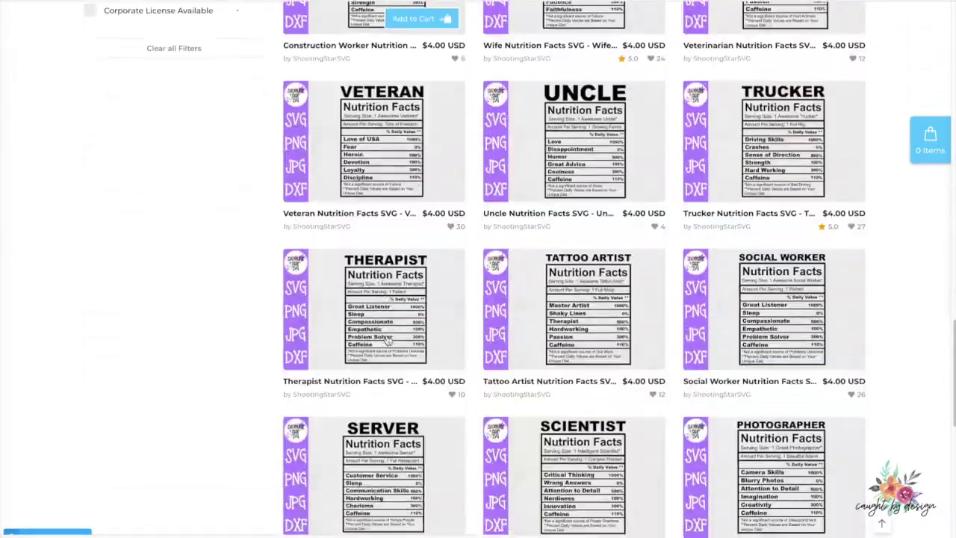
{"action": "scroll", "coordinate": [415, 322], "scroll_direction": "up", "scroll_amount": 5}
{"action": "scroll", "coordinate": [417, 321], "scroll_direction": "up", "scroll_amount": 5}
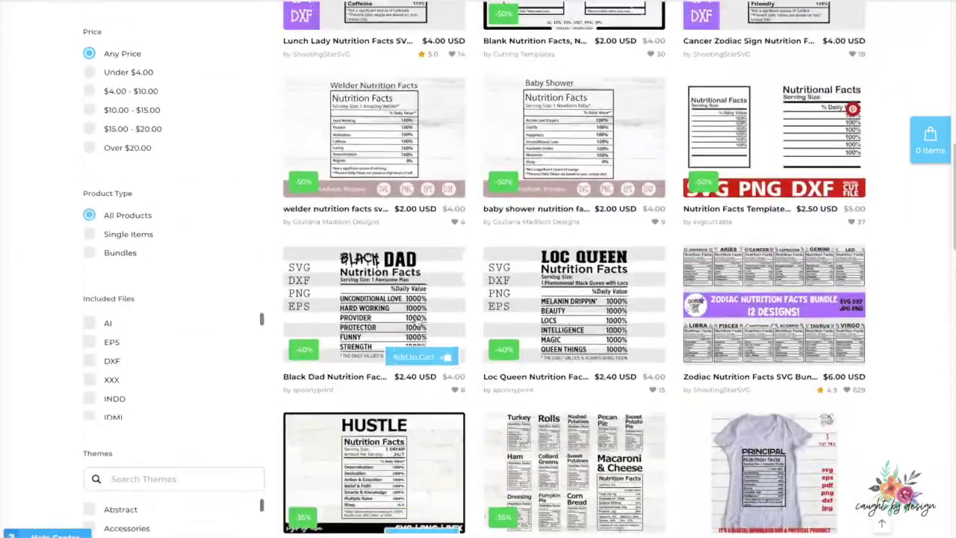
{"action": "scroll", "coordinate": [590, 226], "scroll_direction": "up", "scroll_amount": 4}
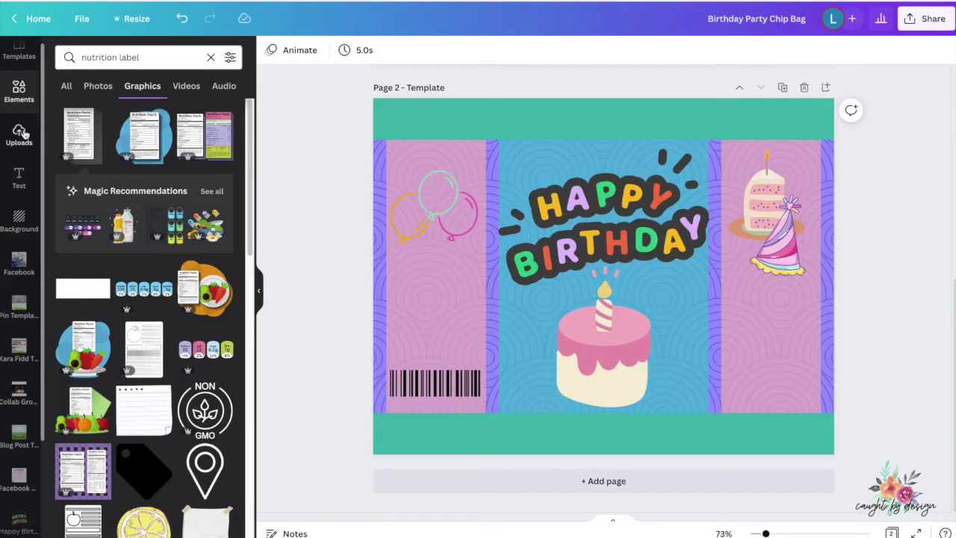
Upload the image nutrition-birthday-girl.png from the Desktop folder.
{"action": "left_click", "coordinate": [20, 133]}
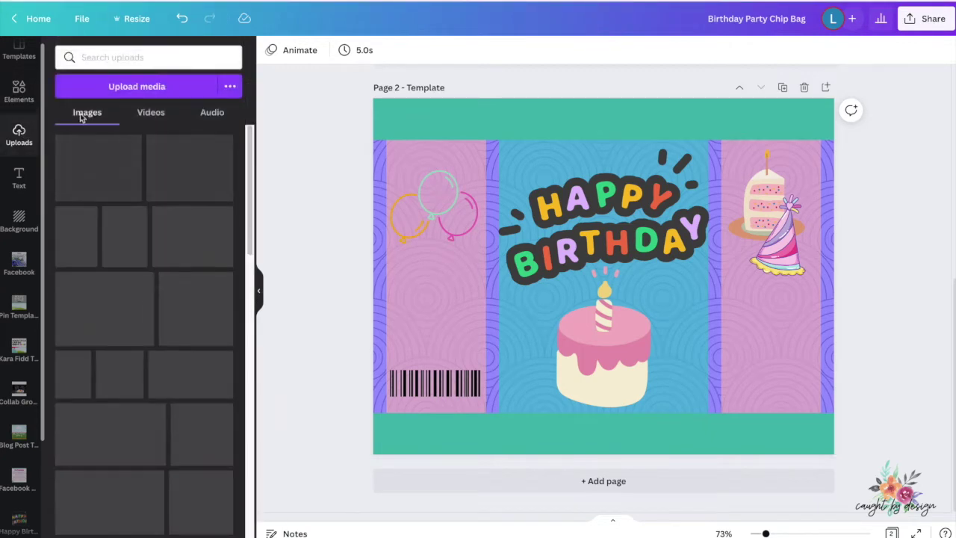
{"action": "left_click", "coordinate": [120, 92]}
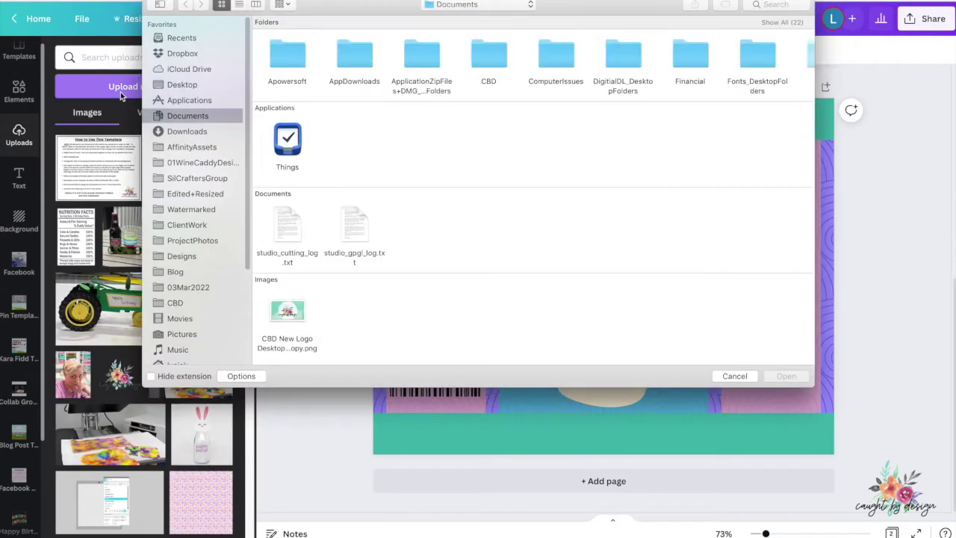
{"action": "left_click", "coordinate": [179, 88]}
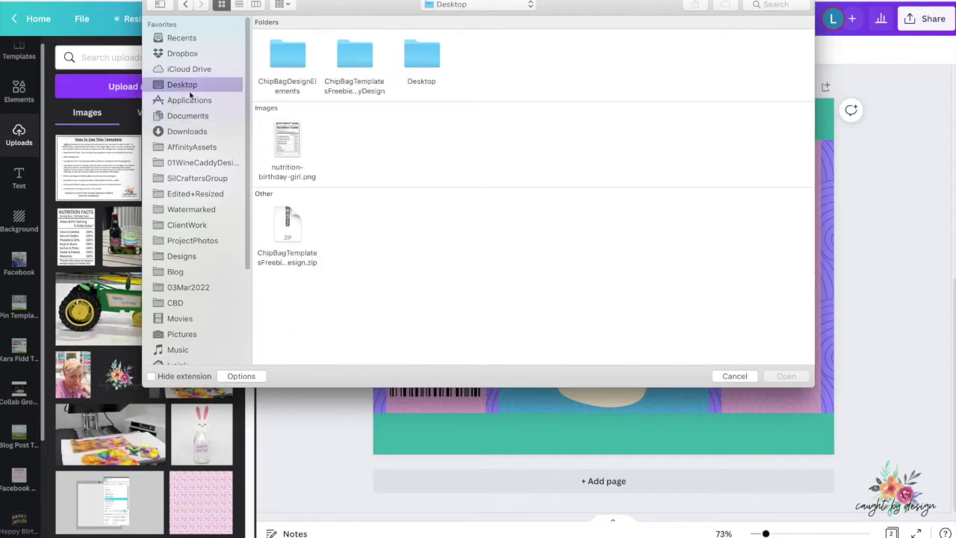
{"action": "left_click", "coordinate": [286, 145]}
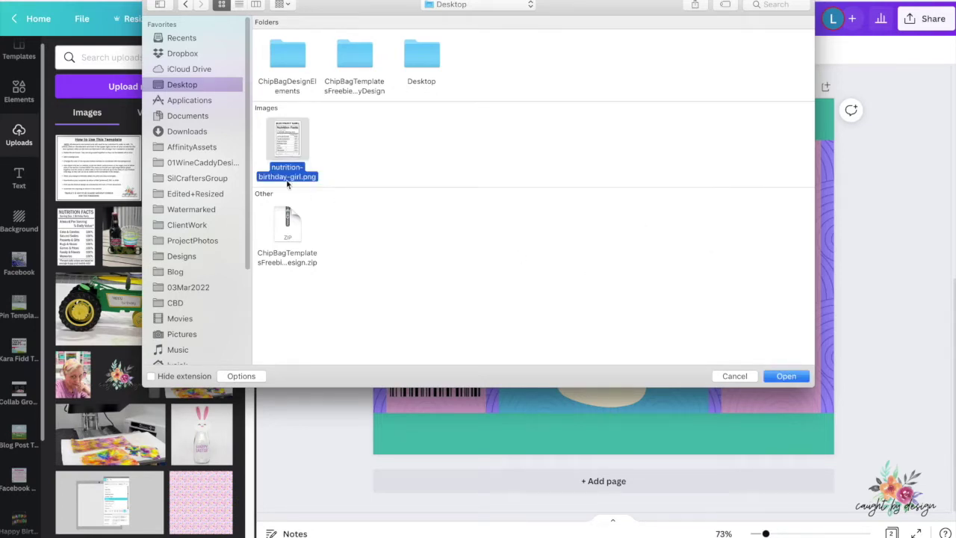
{"action": "left_click", "coordinate": [795, 377]}
{"action": "left_click", "coordinate": [788, 378]}
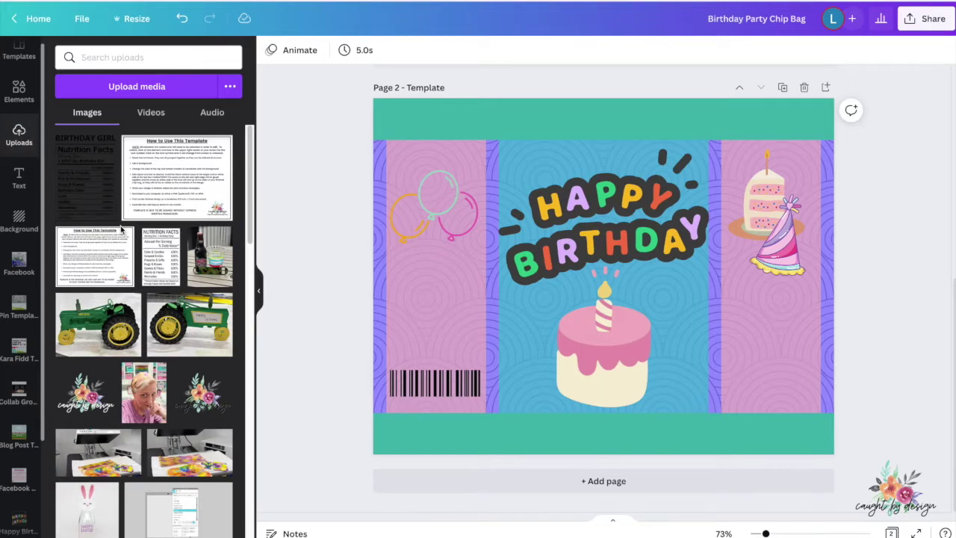
Place the Birthday Girl nutrition label, shrunk to fit, on the lower right pink panel, and adjust the barcode's position on the left panel.
{"action": "left_click_drag", "start_coordinate": [84, 187], "coordinate": [752, 329]}
{"action": "left_click_drag", "start_coordinate": [906, 260], "coordinate": [786, 374]}
{"action": "left_click_drag", "start_coordinate": [769, 432], "coordinate": [770, 314]}
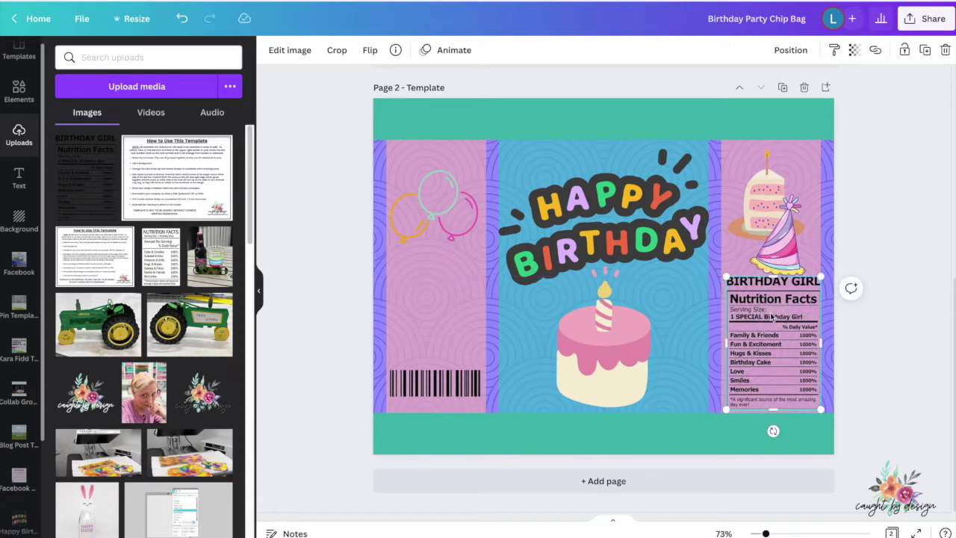
{"action": "left_click", "coordinate": [418, 385]}
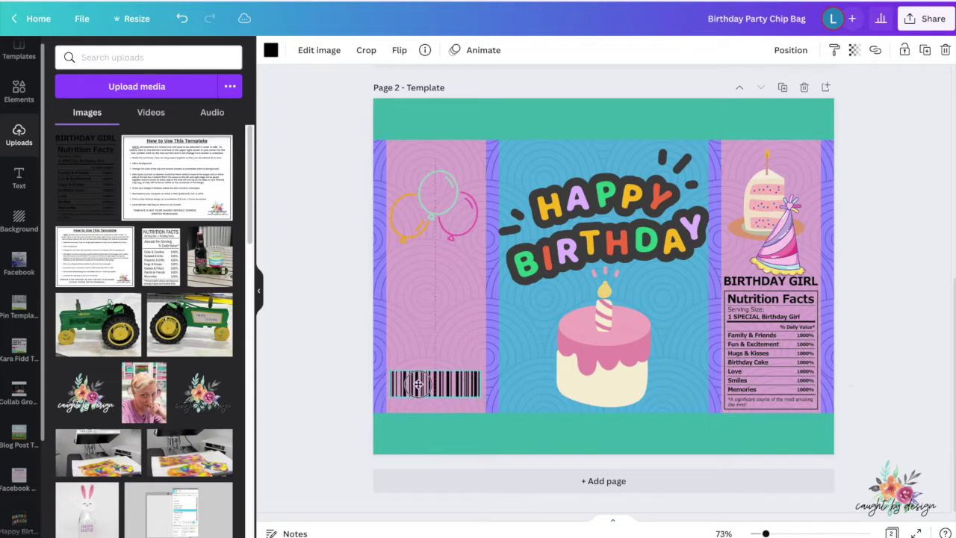
{"action": "left_click_drag", "start_coordinate": [418, 384], "coordinate": [419, 384]}
Move the cake slice and party hat to the upper left pink panel and the balloons to the right one, tilting the hat further clockwise.
{"action": "left_click_drag", "start_coordinate": [776, 248], "coordinate": [448, 284]}
{"action": "left_click_drag", "start_coordinate": [439, 198], "coordinate": [825, 198]}
{"action": "left_click_drag", "start_coordinate": [761, 195], "coordinate": [412, 197]}
{"action": "left_click", "coordinate": [446, 269]}
{"action": "left_click_drag", "start_coordinate": [446, 322], "coordinate": [428, 316]}
Tilt the balloons to about -12° and position them above the nutrition label, and nudge the party hat up over the cake slice.
{"action": "left_click_drag", "start_coordinate": [780, 218], "coordinate": [745, 221]}
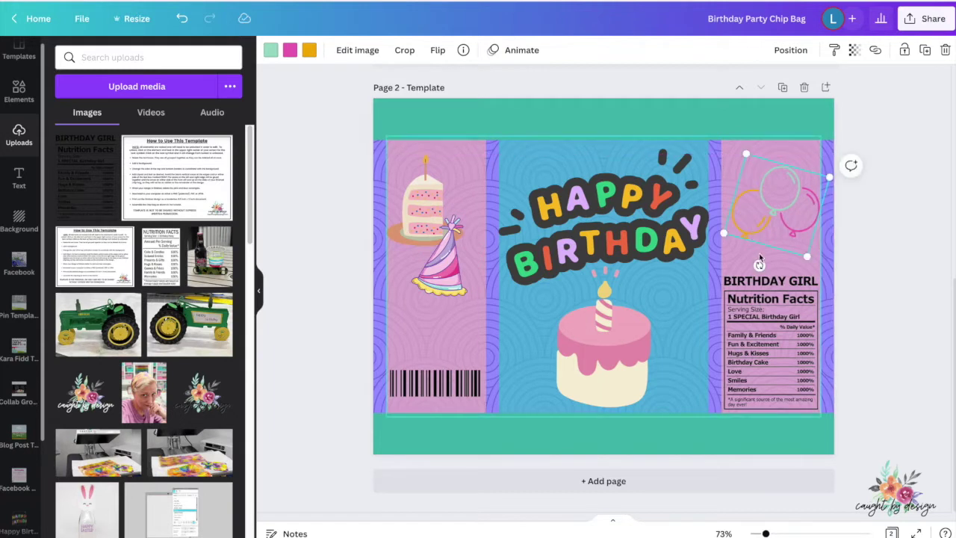
{"action": "left_click_drag", "start_coordinate": [763, 265], "coordinate": [788, 272]}
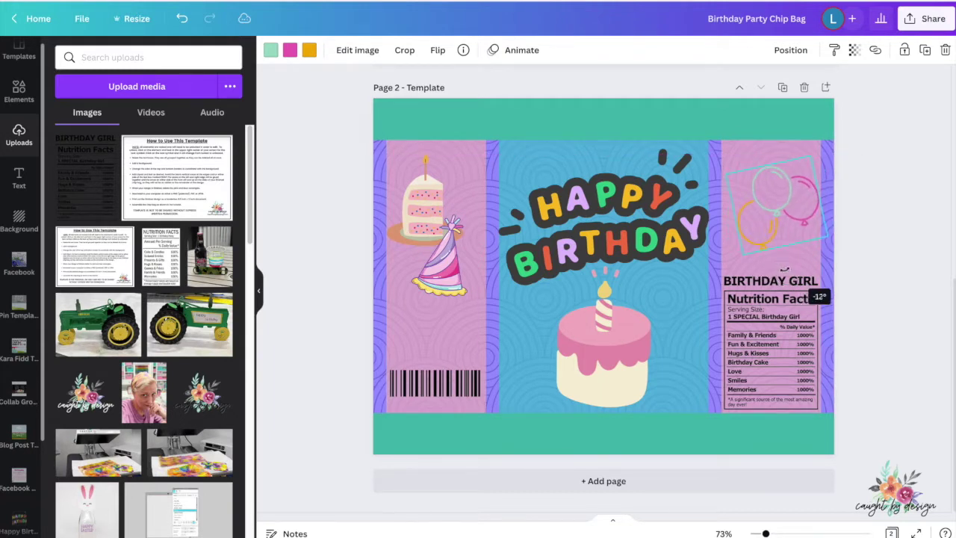
{"action": "left_click_drag", "start_coordinate": [751, 222], "coordinate": [748, 227]}
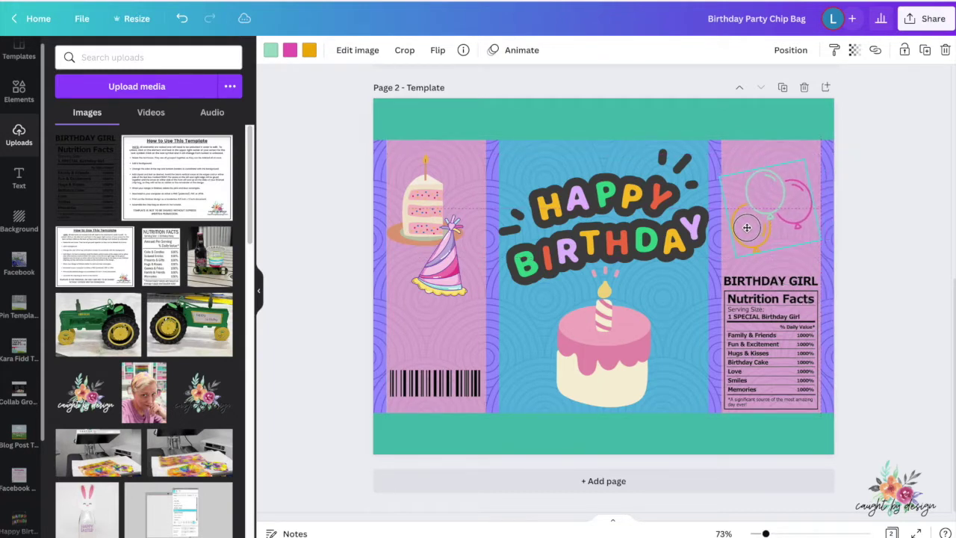
{"action": "left_click", "coordinate": [458, 293]}
{"action": "left_click_drag", "start_coordinate": [456, 292], "coordinate": [453, 283]}
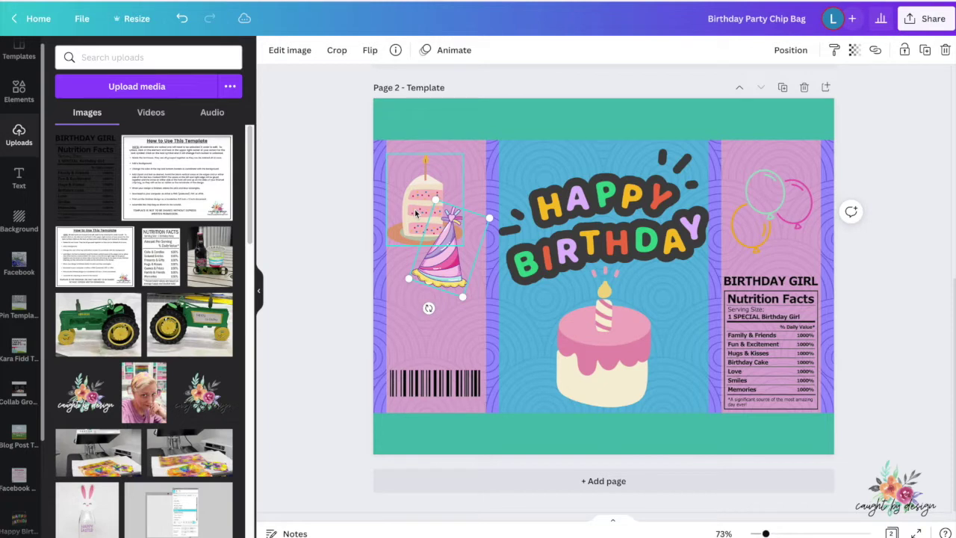
Flip the cake slice horizontally and nudge the party hat slightly left and down in front of it.
{"action": "left_click", "coordinate": [416, 212]}
{"action": "left_click", "coordinate": [440, 263]}
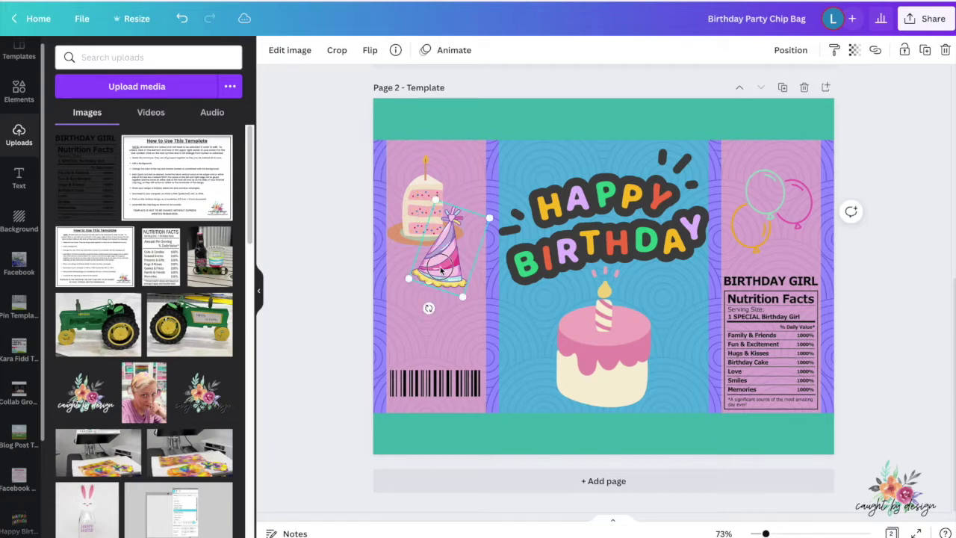
{"action": "left_click", "coordinate": [409, 213]}
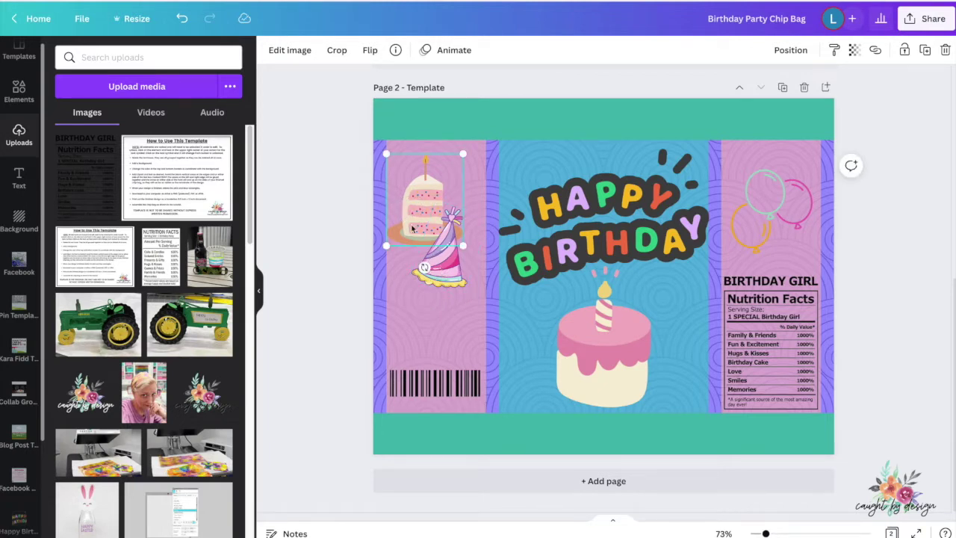
{"action": "left_click", "coordinate": [369, 50]}
{"action": "left_click", "coordinate": [386, 81]}
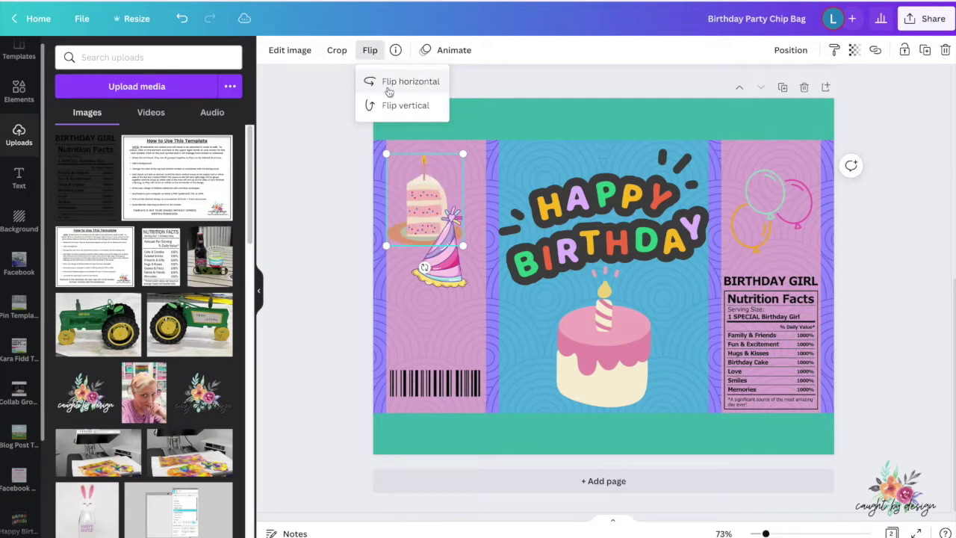
{"action": "left_click_drag", "start_coordinate": [434, 255], "coordinate": [428, 257]}
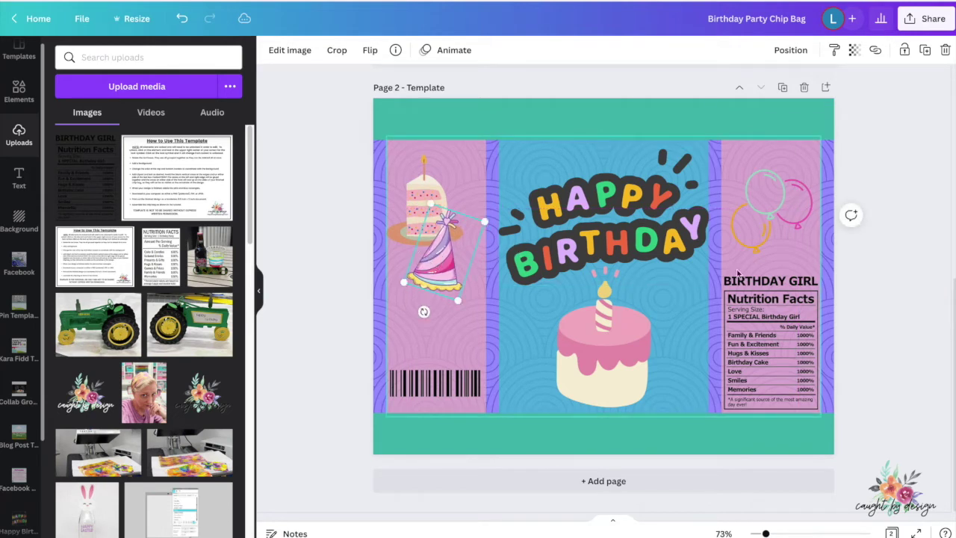
Nudge the nutrition label up slightly and lower the cake slice and party hat a little on the pink panel.
{"action": "left_click", "coordinate": [791, 317]}
{"action": "left_click_drag", "start_coordinate": [791, 317], "coordinate": [791, 312]}
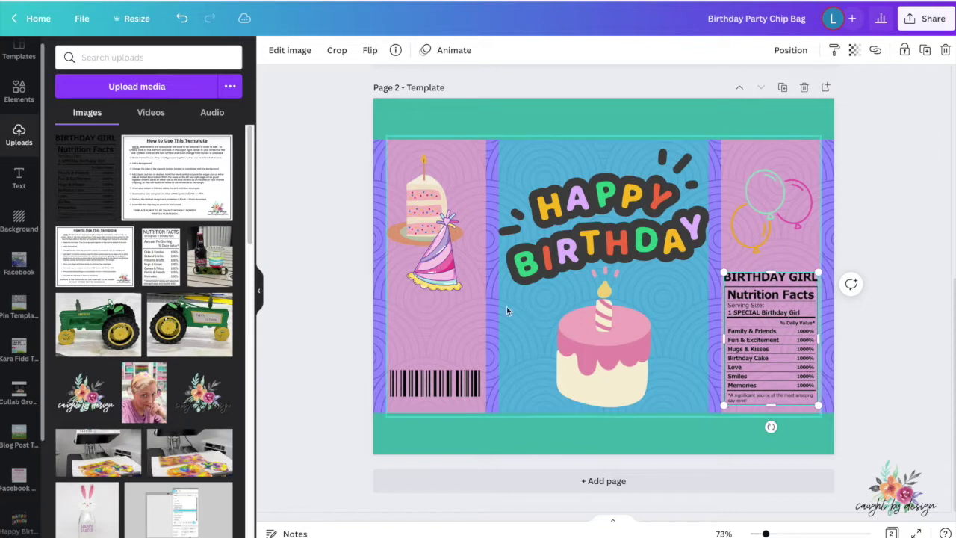
{"action": "left_click_drag", "start_coordinate": [434, 290], "coordinate": [432, 303]}
{"action": "left_click_drag", "start_coordinate": [425, 184], "coordinate": [428, 189]}
{"action": "left_click_drag", "start_coordinate": [438, 290], "coordinate": [443, 281]}
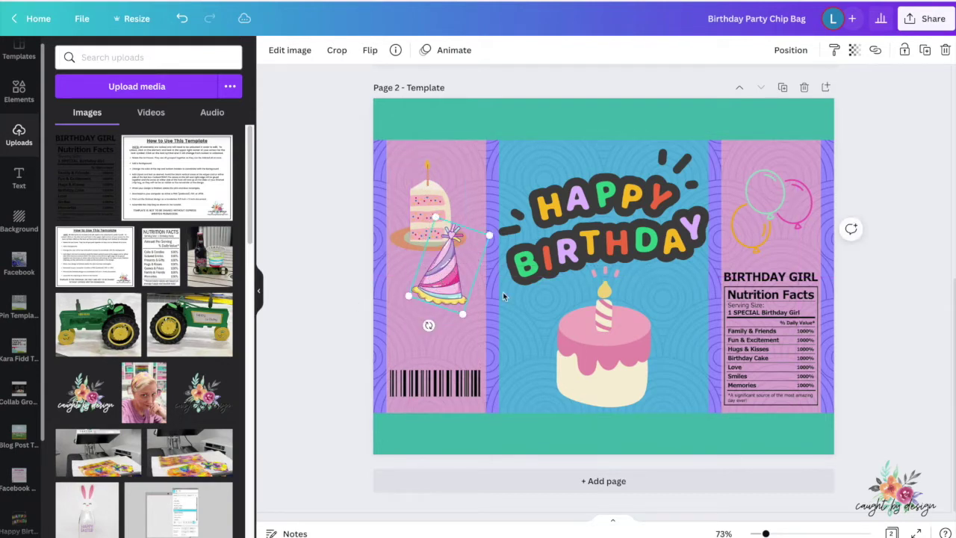
Delete the blue centre panel and both pink side panels so the artwork sits directly on the patterned background.
{"action": "left_click", "coordinate": [515, 355]}
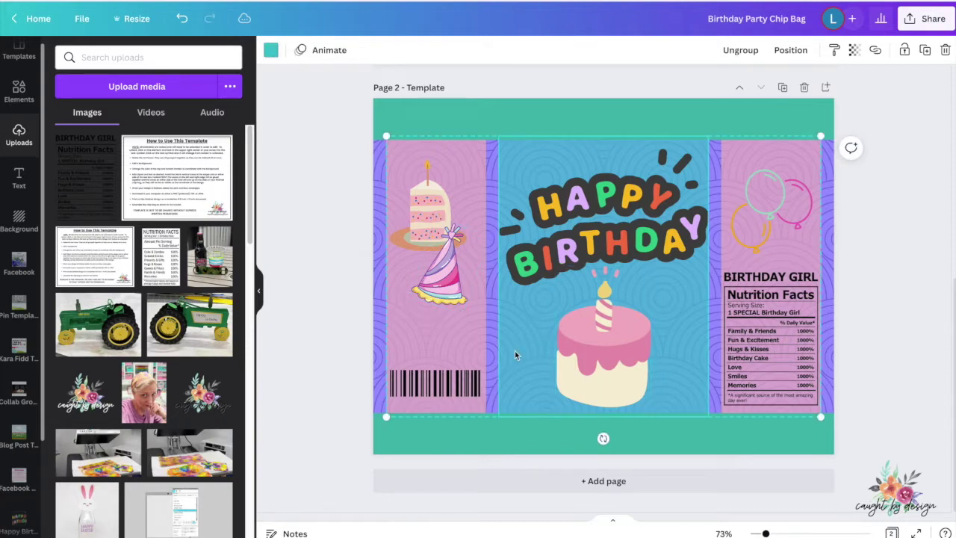
{"action": "key", "text": "Delete"}
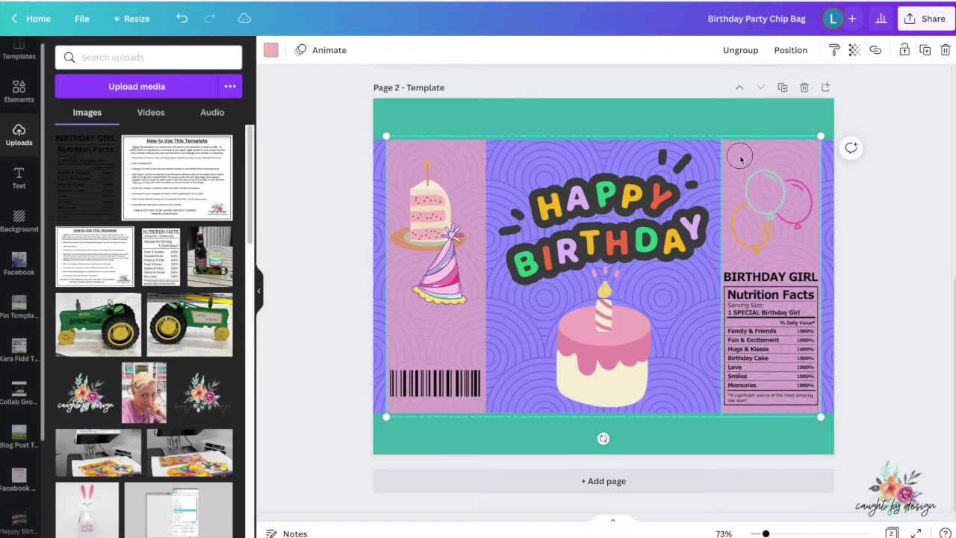
{"action": "key", "text": "Delete"}
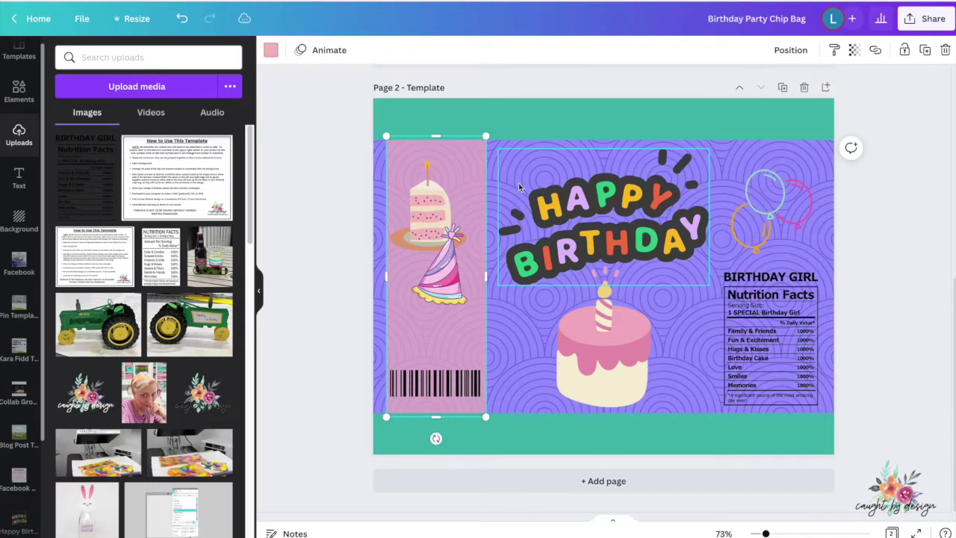
{"action": "key", "text": "Delete"}
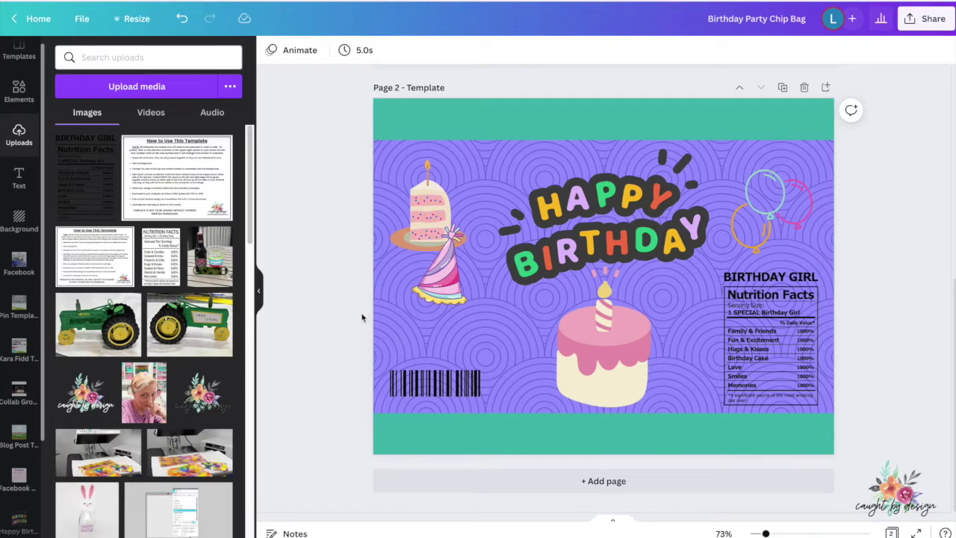
Add a plain square from the Lines & Shapes elements to the design.
{"action": "mouse_move", "coordinate": [209, 223]}
{"action": "left_click", "coordinate": [19, 93]}
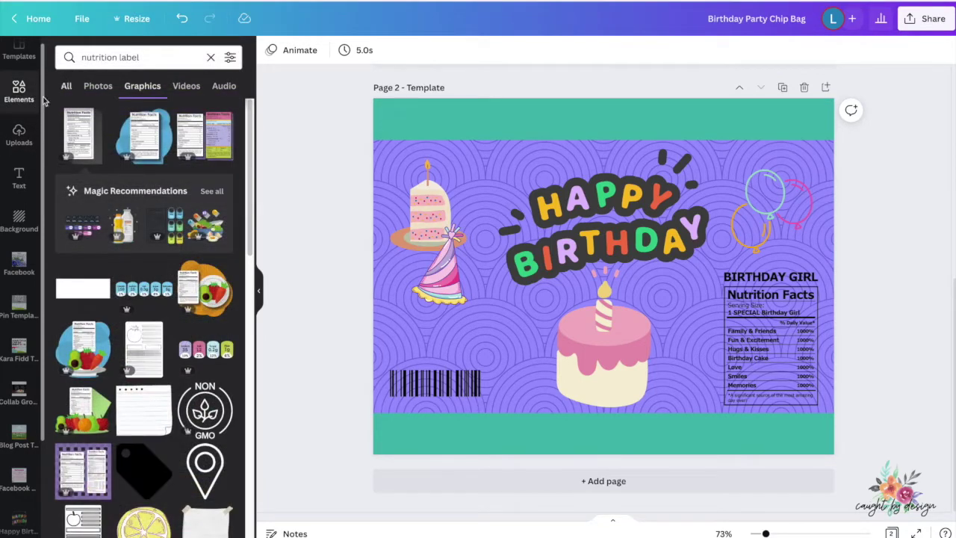
{"action": "scroll", "coordinate": [19, 90], "scroll_direction": "down", "scroll_amount": 1}
{"action": "left_click", "coordinate": [67, 87]}
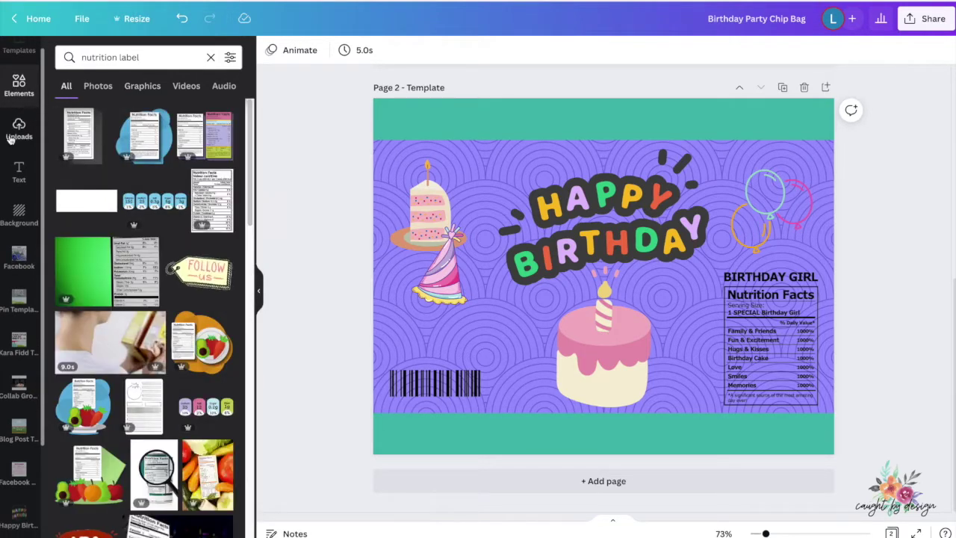
{"action": "left_click", "coordinate": [20, 85]}
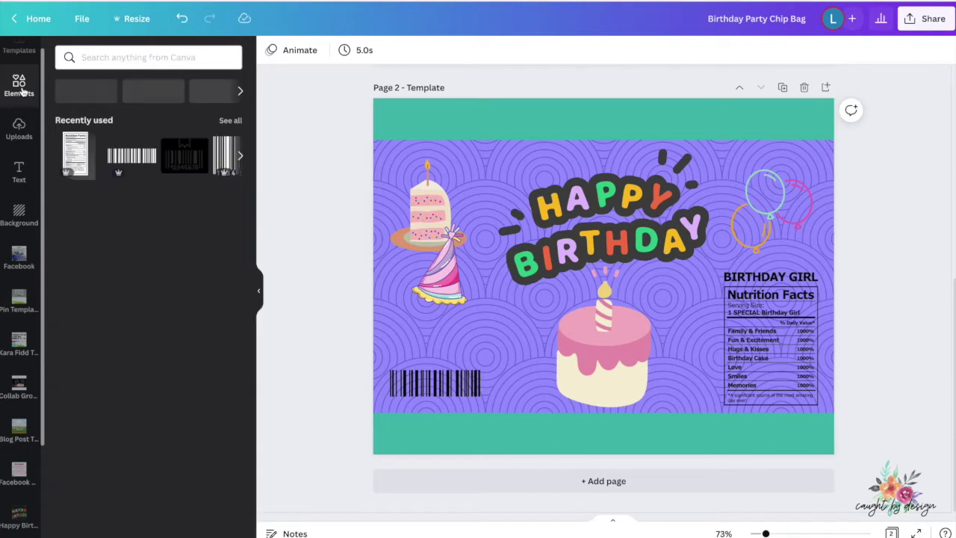
{"action": "left_click", "coordinate": [232, 91]}
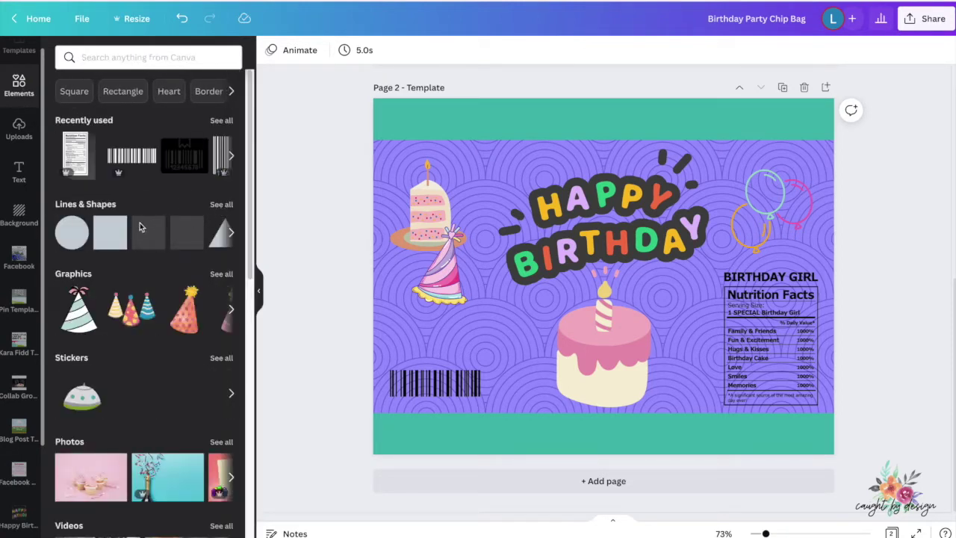
{"action": "left_click", "coordinate": [221, 205]}
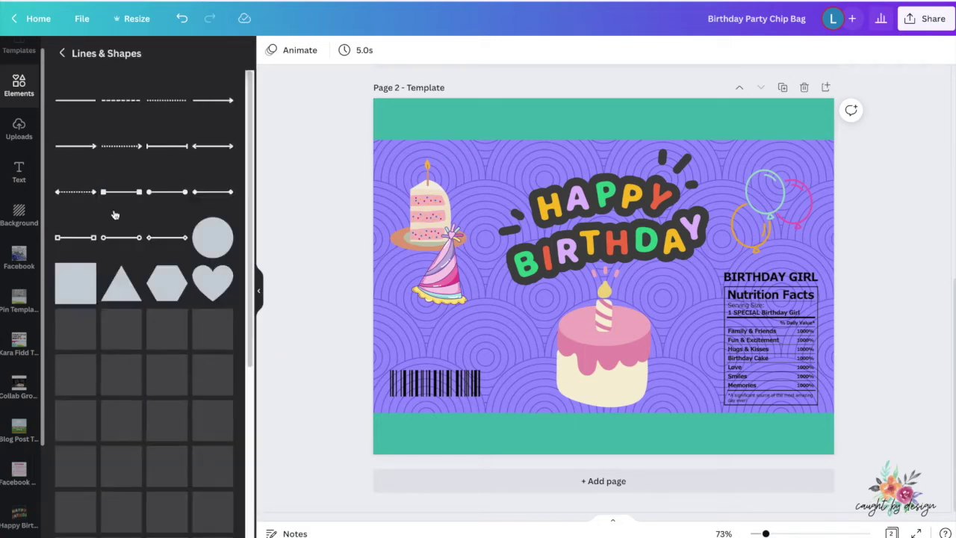
{"action": "left_click_drag", "start_coordinate": [167, 273], "coordinate": [486, 217]}
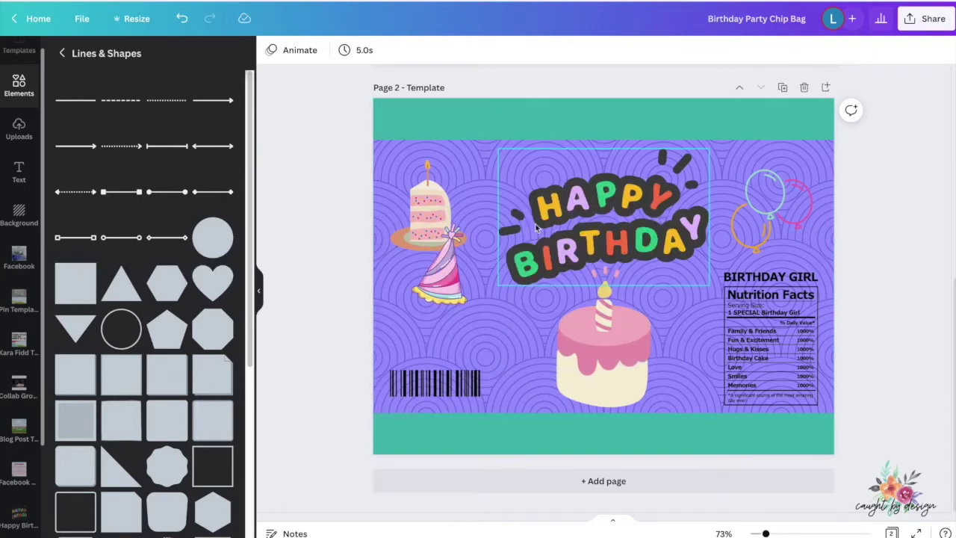
{"action": "left_click", "coordinate": [77, 289]}
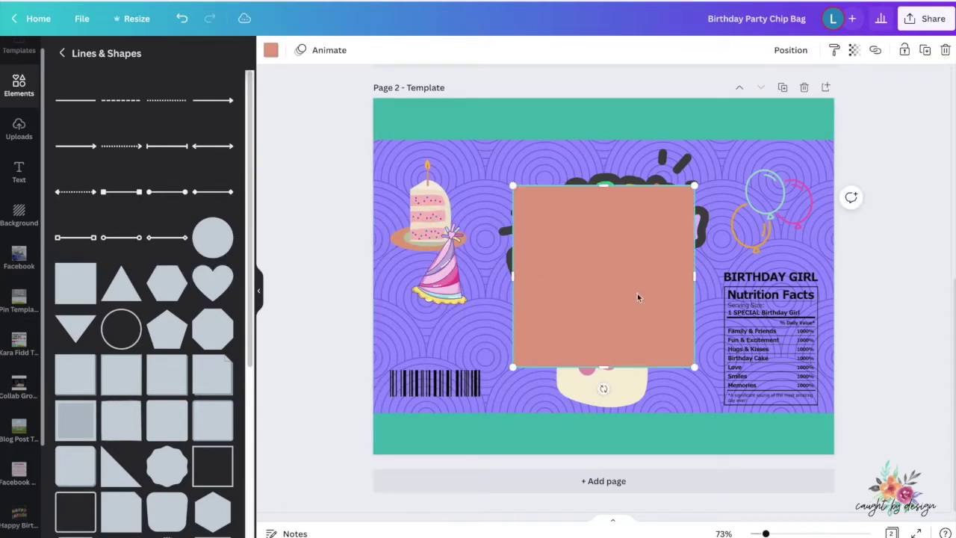
Resize the square to a small rectangle over the barcode and send it behind the bars.
{"action": "left_click_drag", "start_coordinate": [694, 366], "coordinate": [659, 331]}
{"action": "left_click_drag", "start_coordinate": [595, 330], "coordinate": [478, 374]}
{"action": "left_click_drag", "start_coordinate": [534, 385], "coordinate": [484, 384]}
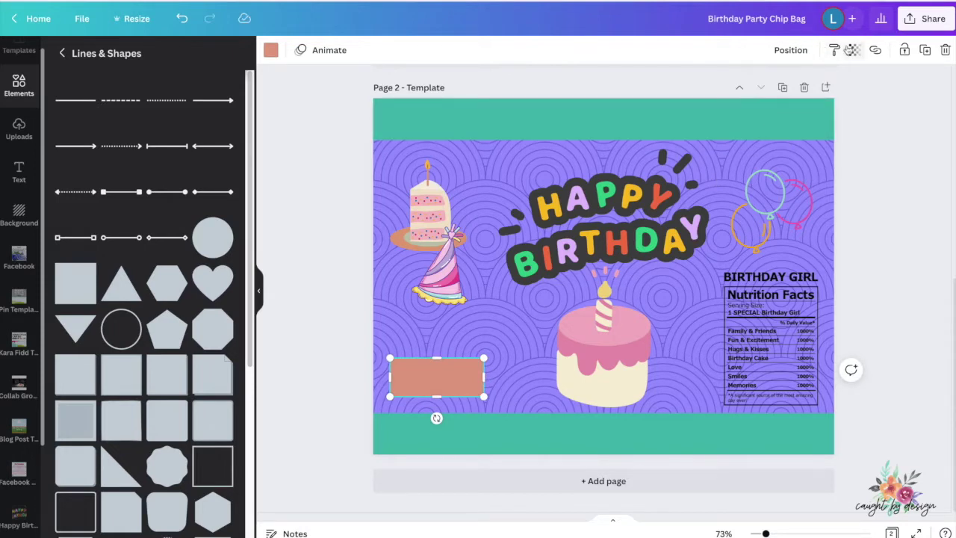
{"action": "left_click", "coordinate": [794, 50]}
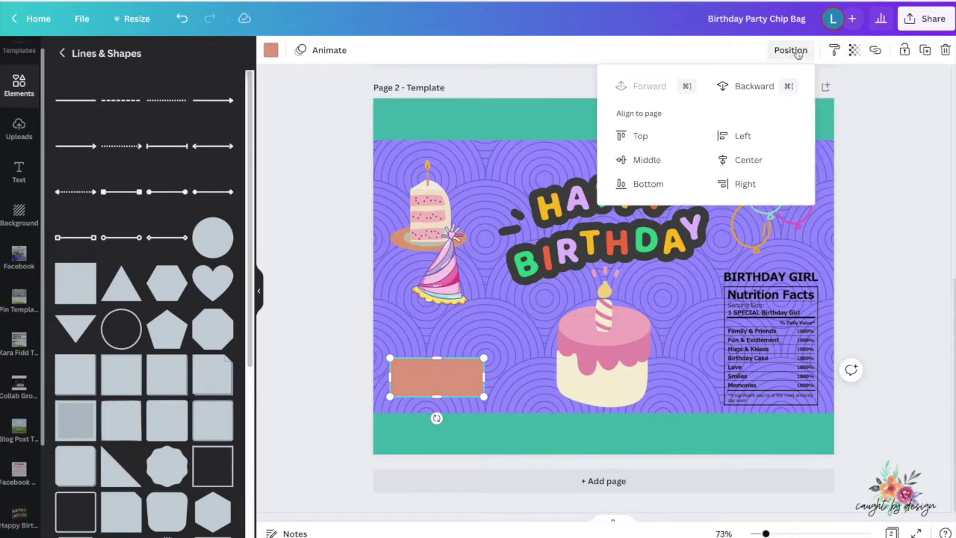
{"action": "left_click", "coordinate": [750, 87]}
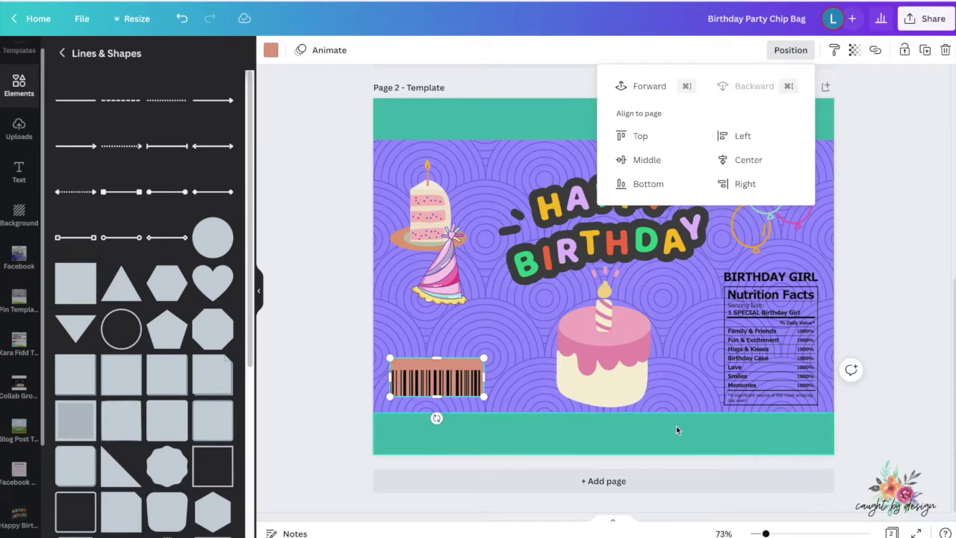
{"action": "left_click_drag", "start_coordinate": [765, 533], "coordinate": [767, 533]}
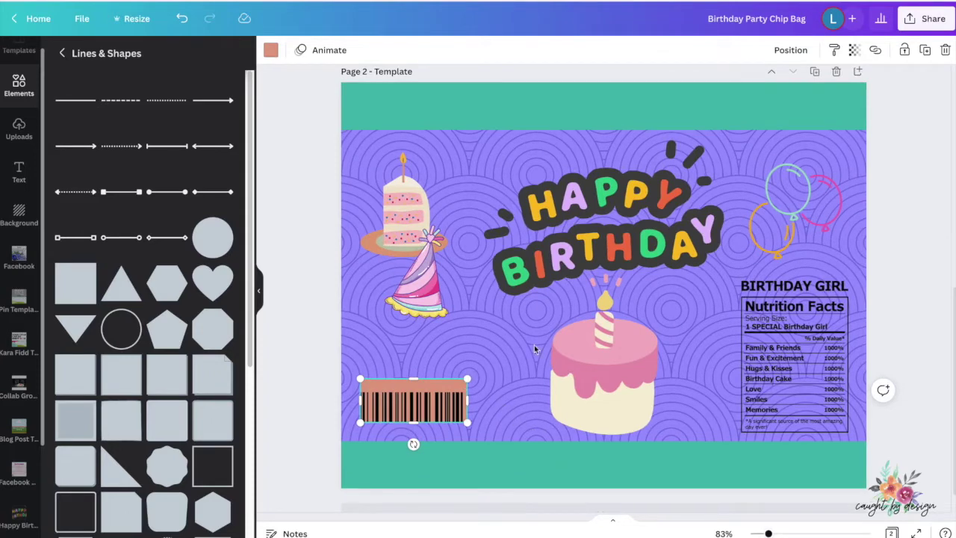
Centre the rectangle behind the barcode and trim its height to leave a narrow border above and below the bars.
{"action": "left_click", "coordinate": [505, 353]}
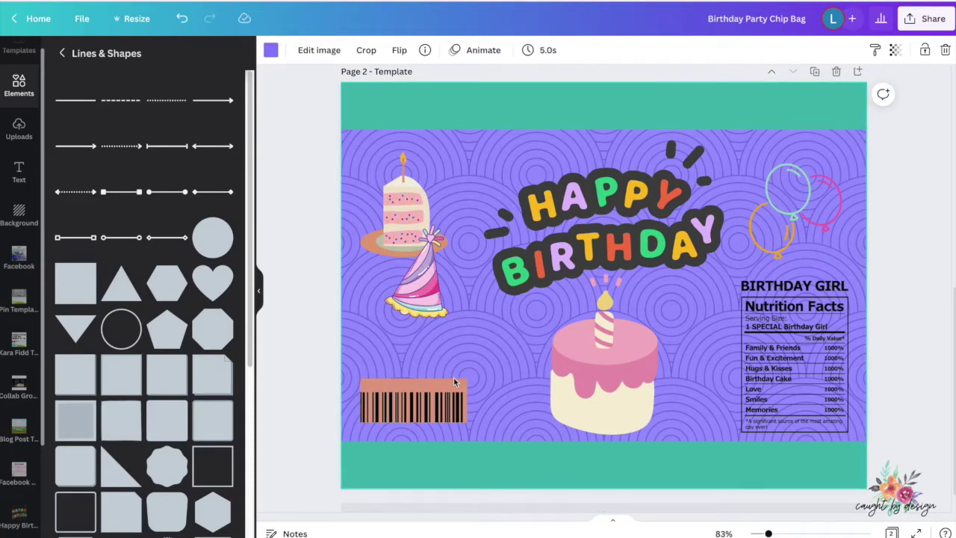
{"action": "left_click", "coordinate": [430, 387]}
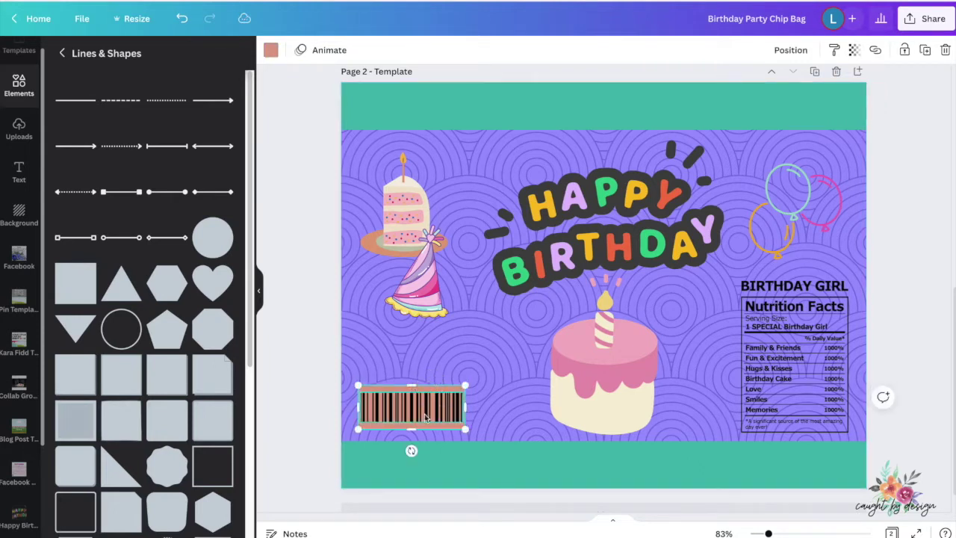
{"action": "left_click_drag", "start_coordinate": [414, 427], "coordinate": [414, 423]}
{"action": "left_click_drag", "start_coordinate": [408, 386], "coordinate": [408, 389]}
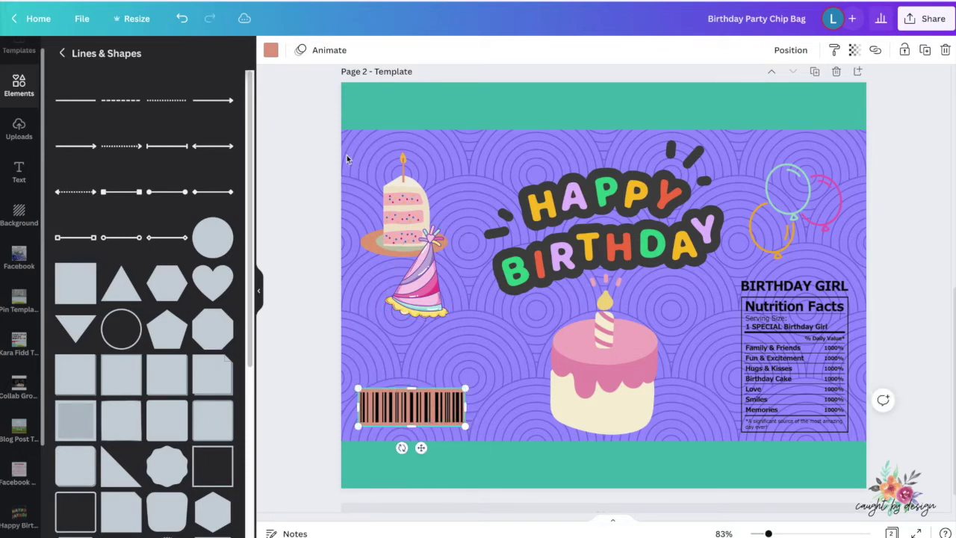
Recolor the rectangle behind the barcode to the light purple from the document colors.
{"action": "left_click", "coordinate": [270, 49]}
{"action": "scroll", "coordinate": [164, 191], "scroll_direction": "down", "scroll_amount": 5}
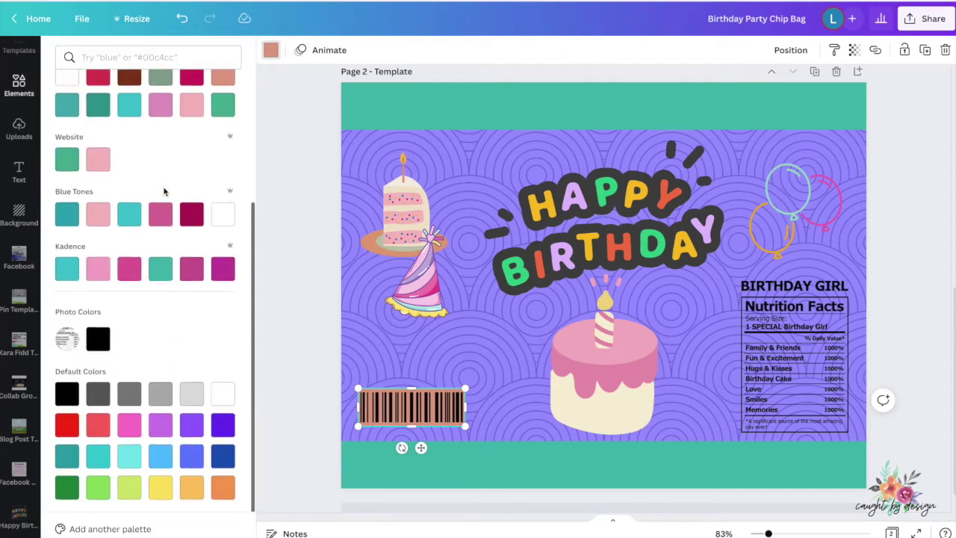
{"action": "scroll", "coordinate": [164, 191], "scroll_direction": "up", "scroll_amount": 3}
{"action": "scroll", "coordinate": [155, 169], "scroll_direction": "up", "scroll_amount": 1}
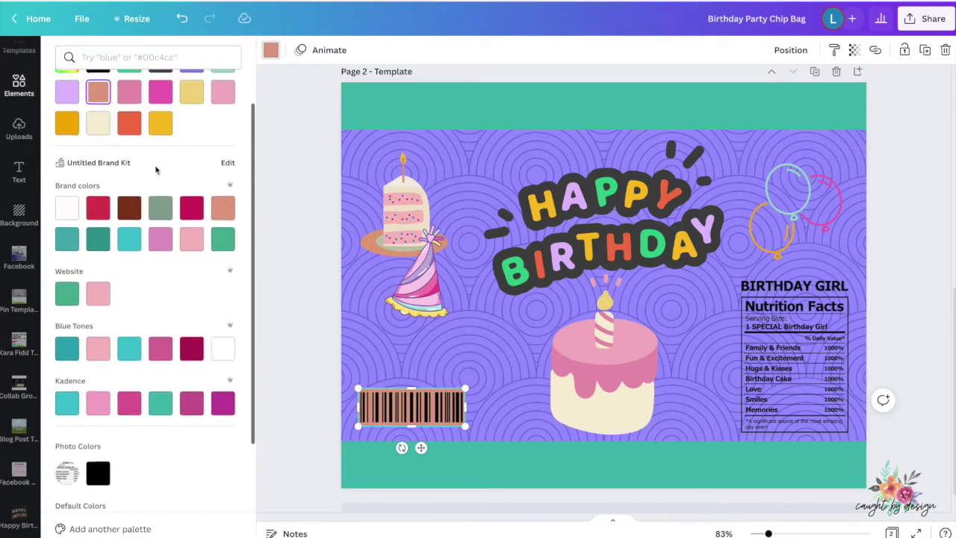
{"action": "left_click", "coordinate": [66, 99]}
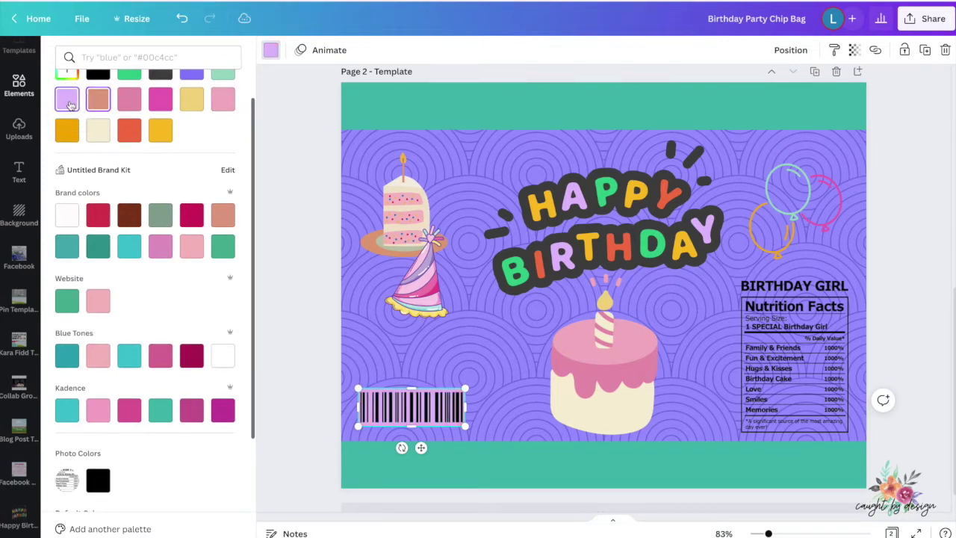
{"action": "key", "text": "Escape"}
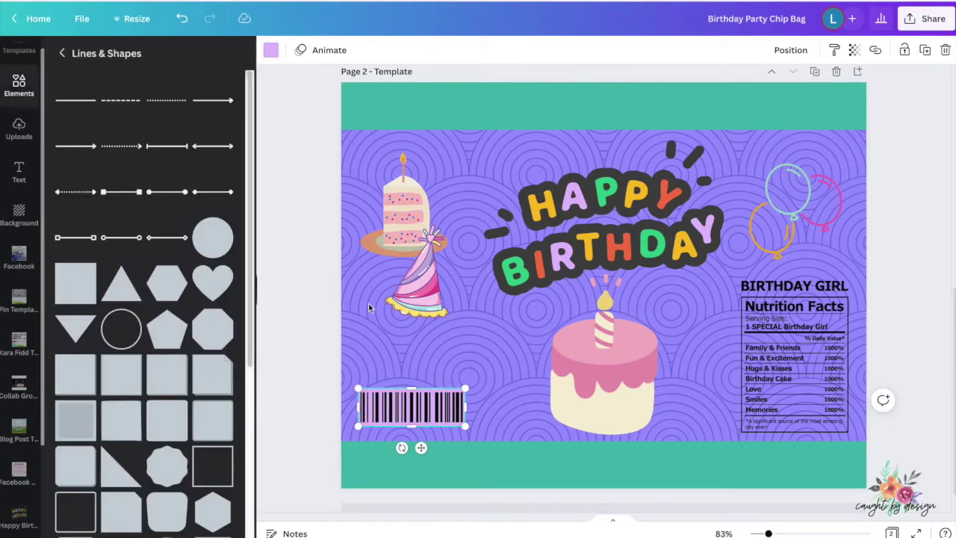
{"action": "left_click", "coordinate": [404, 336]}
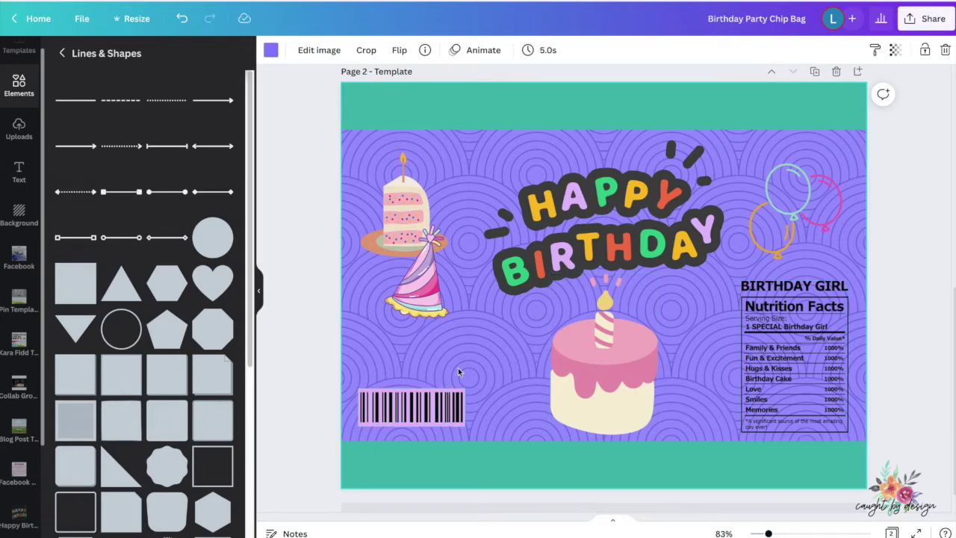
Try to copy the light purple barcode rectangle and paste a duplicate onto the page.
{"action": "left_click", "coordinate": [455, 390]}
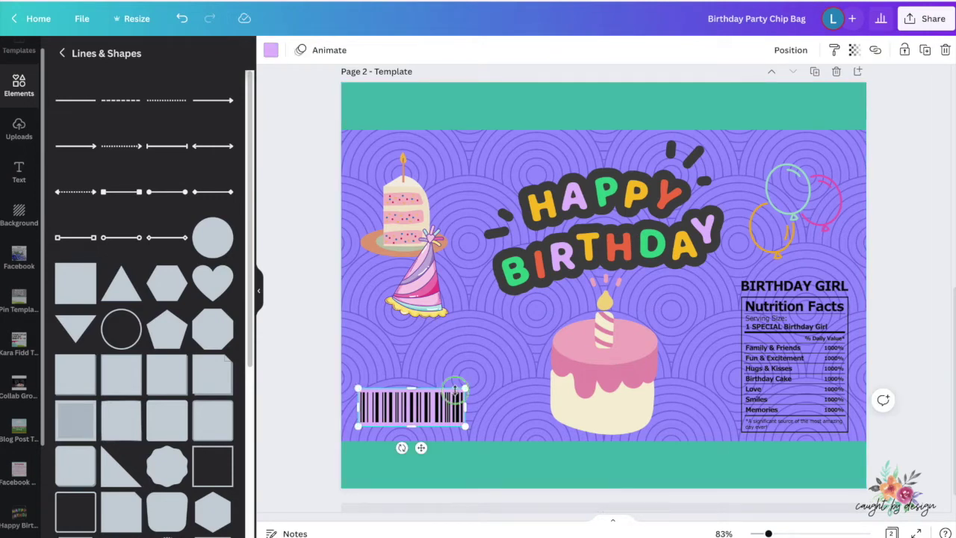
{"action": "right_click", "coordinate": [455, 390]}
{"action": "left_click", "coordinate": [492, 314]}
{"action": "right_click", "coordinate": [492, 320]}
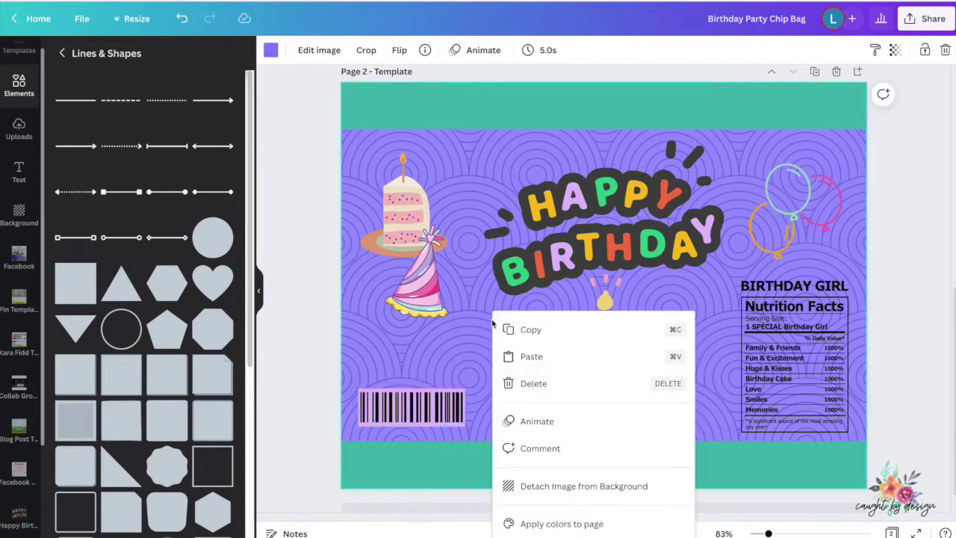
{"action": "left_click", "coordinate": [521, 358]}
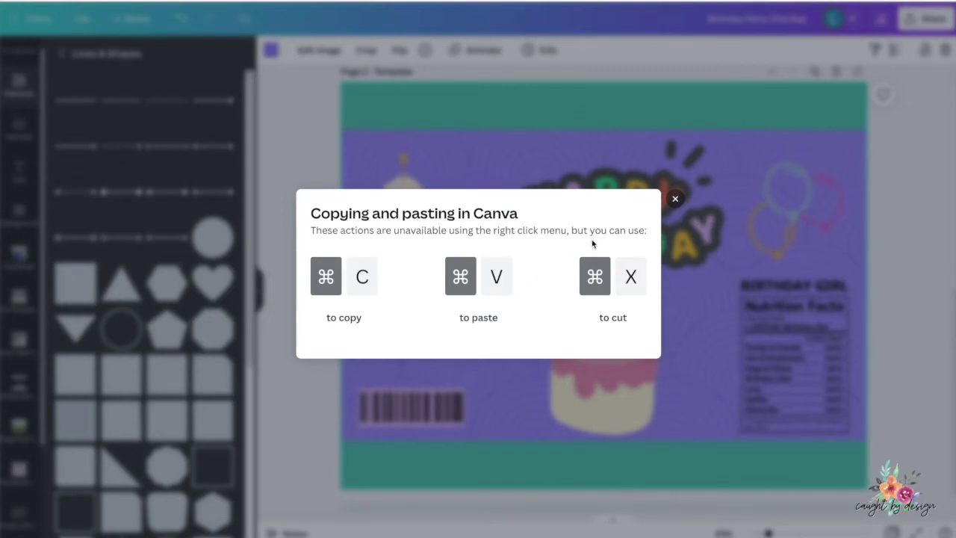
{"action": "left_click", "coordinate": [675, 199]}
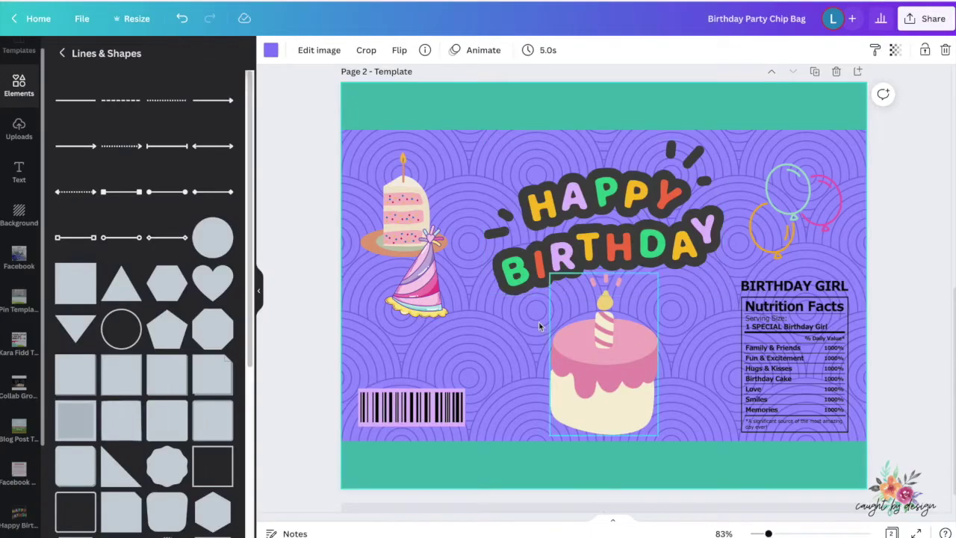
Place a duplicate of the light purple barcode rectangle over the nutrition label, stretch it to cover the label and send it behind the text.
{"action": "left_click", "coordinate": [461, 427]}
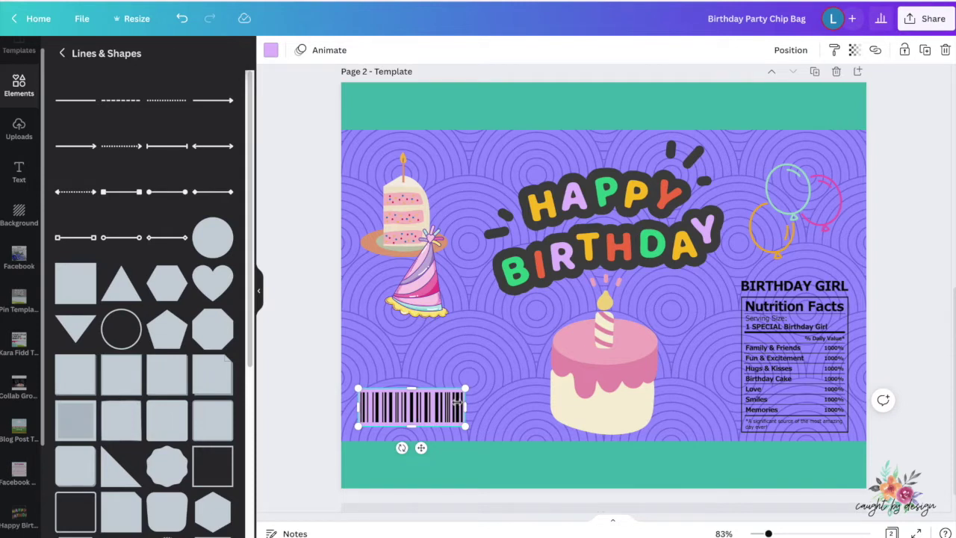
{"action": "left_click_drag", "start_coordinate": [441, 407], "coordinate": [795, 429]}
{"action": "left_click_drag", "start_coordinate": [847, 349], "coordinate": [851, 345]}
{"action": "left_click", "coordinate": [790, 50]}
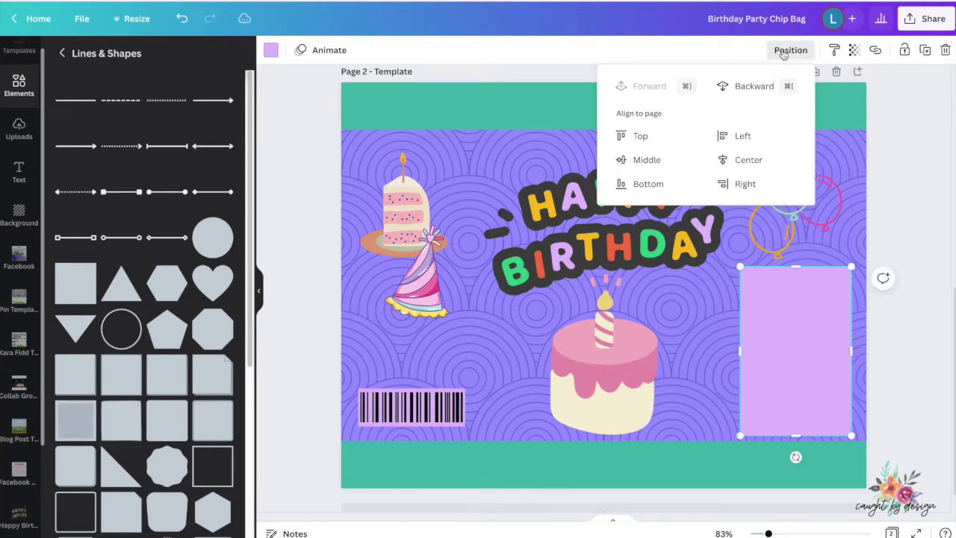
{"action": "left_click", "coordinate": [752, 88]}
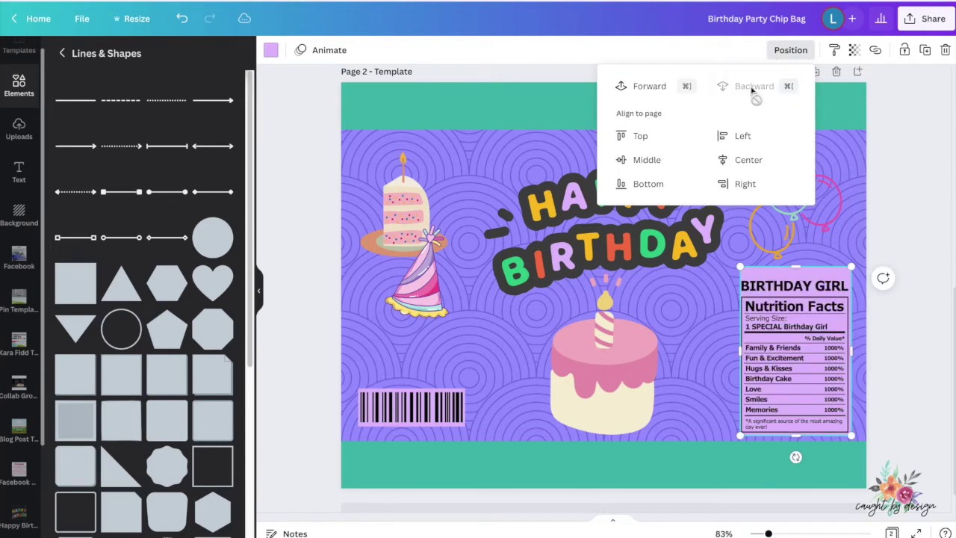
Trim the top edge and adjust the side edge of the light purple backing to fit closely around the nutrition label.
{"action": "left_click", "coordinate": [795, 267]}
{"action": "left_click_drag", "start_coordinate": [795, 267], "coordinate": [795, 273]}
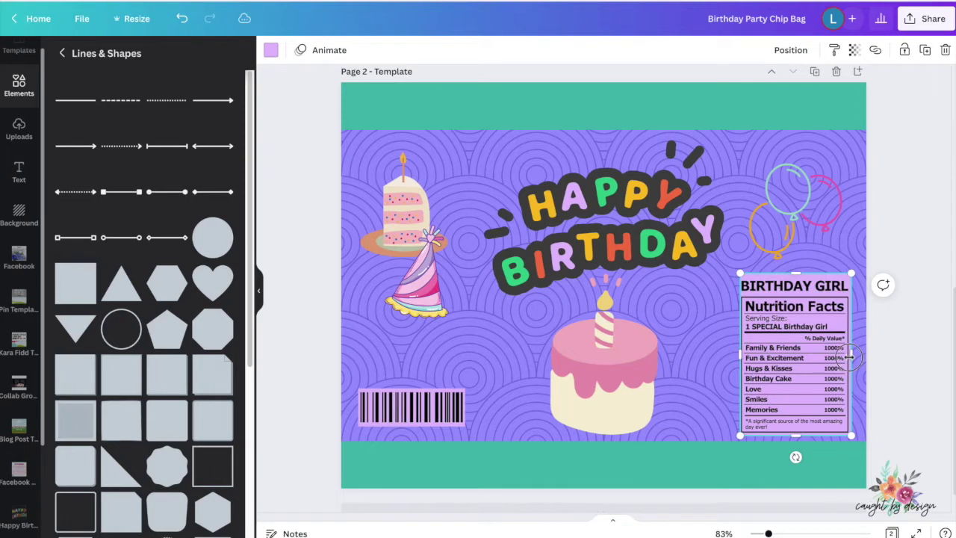
{"action": "left_click_drag", "start_coordinate": [849, 357], "coordinate": [851, 356]}
{"action": "left_click", "coordinate": [729, 317]}
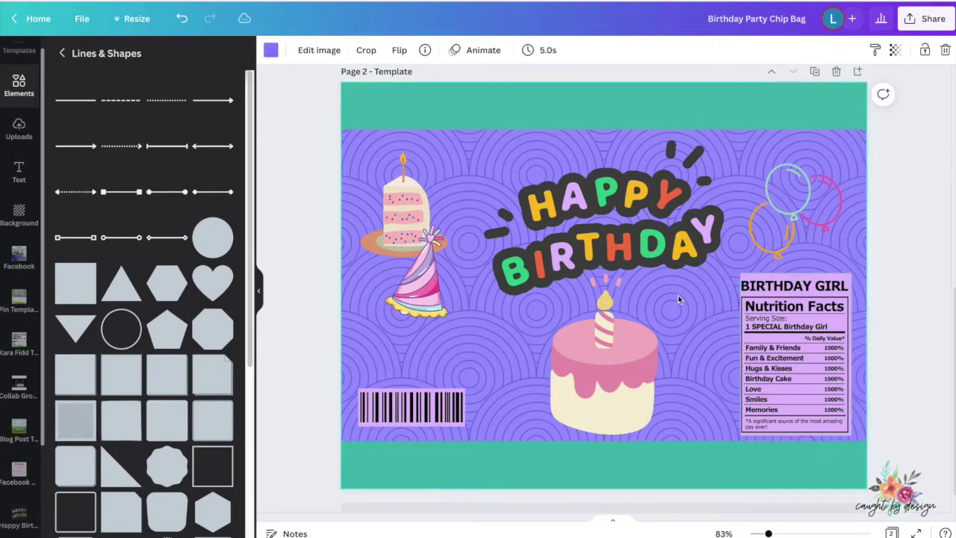
Select the nutrition label together with its light purple backing and align the two to each other's middle and center.
{"action": "left_click", "coordinate": [767, 331]}
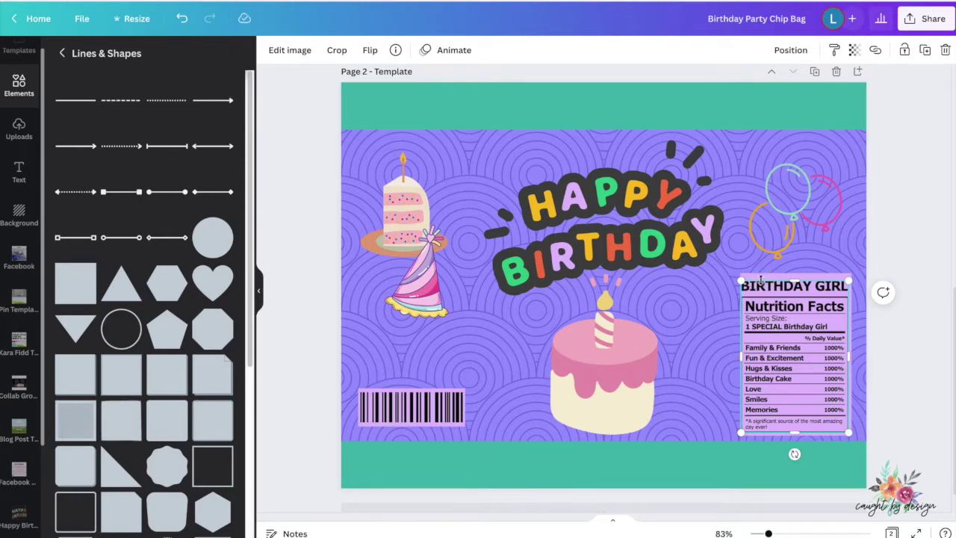
{"action": "left_click", "coordinate": [820, 276]}
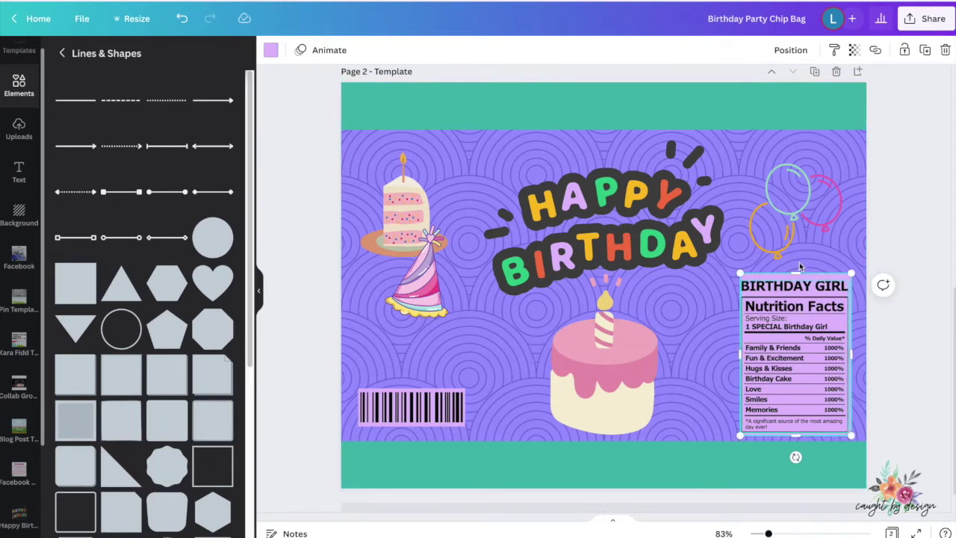
{"action": "left_click", "coordinate": [812, 265]}
{"action": "left_click", "coordinate": [819, 281]}
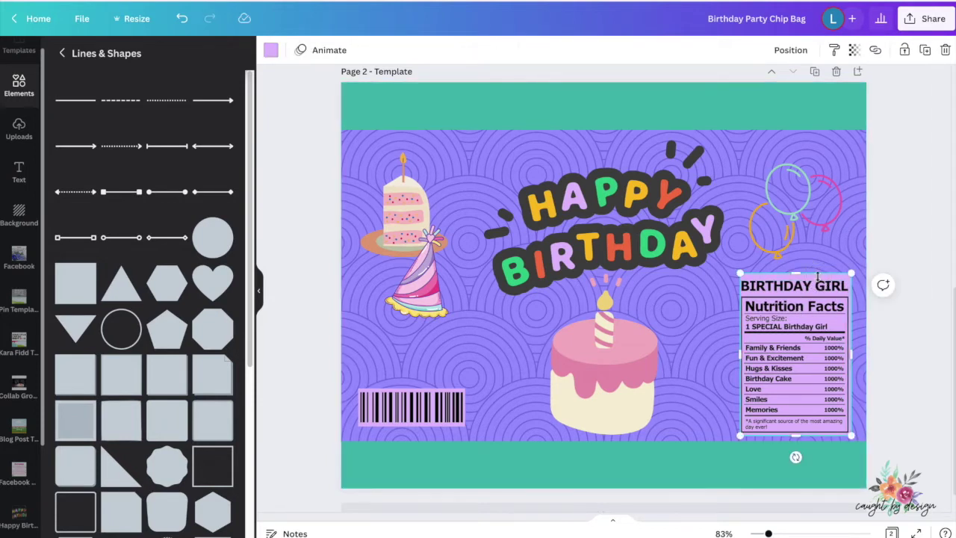
{"action": "left_click", "coordinate": [778, 312], "text": "shift"}
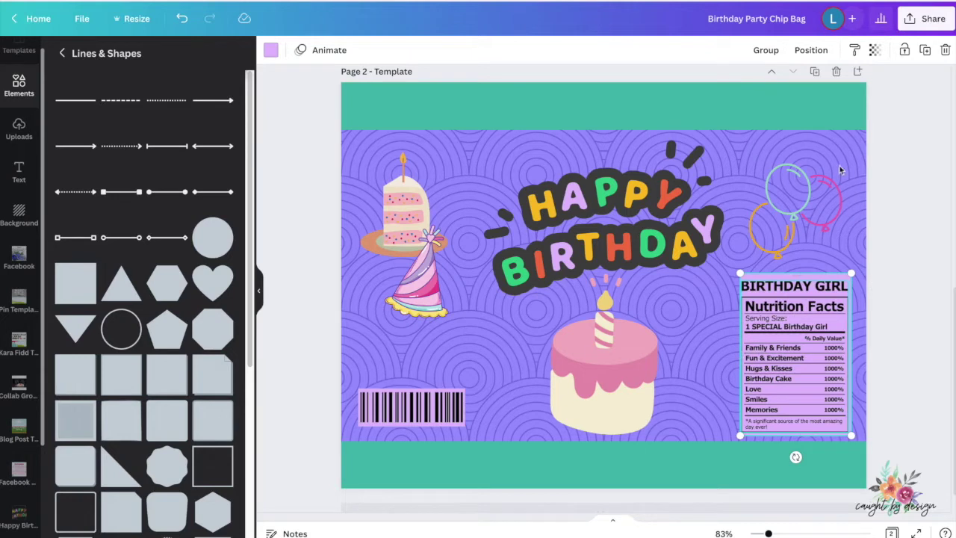
{"action": "left_click", "coordinate": [806, 52]}
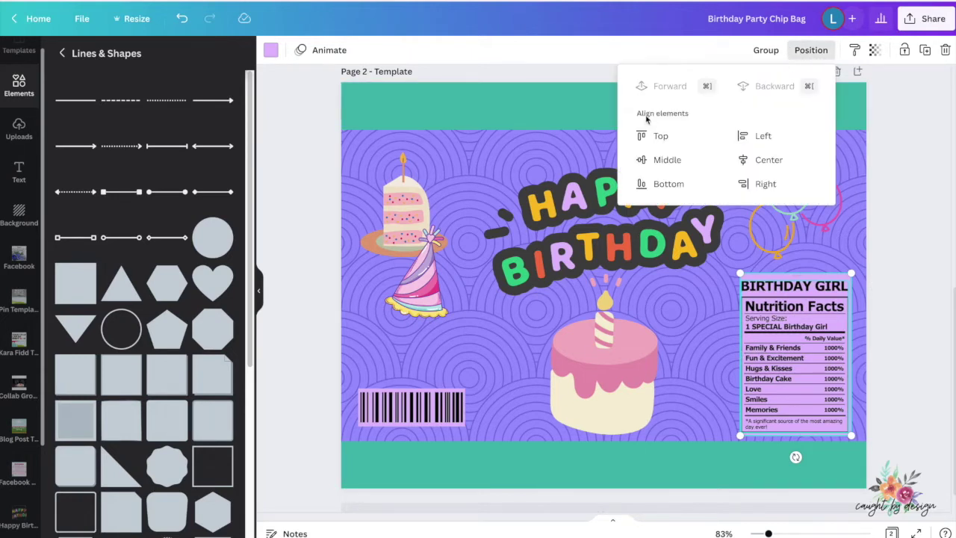
{"action": "left_click", "coordinate": [666, 161]}
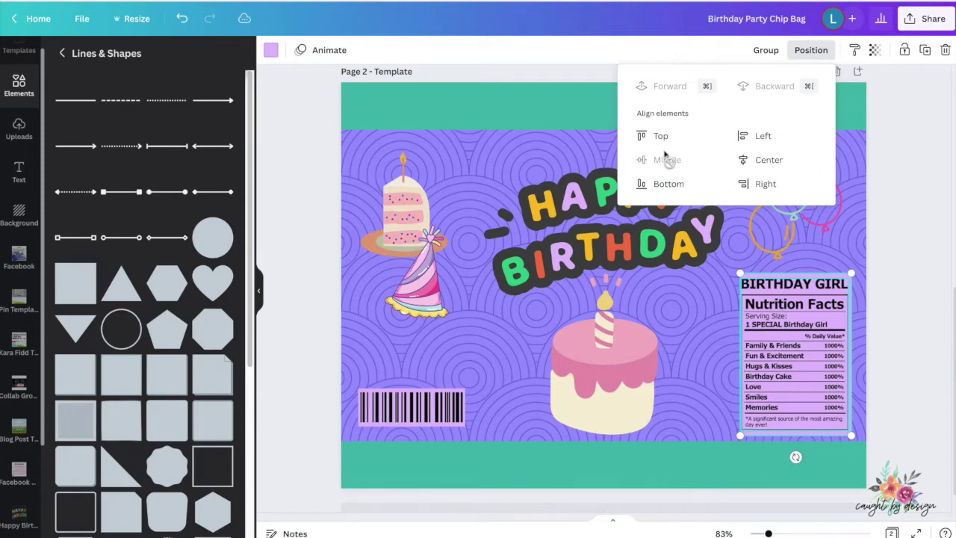
{"action": "left_click", "coordinate": [760, 161]}
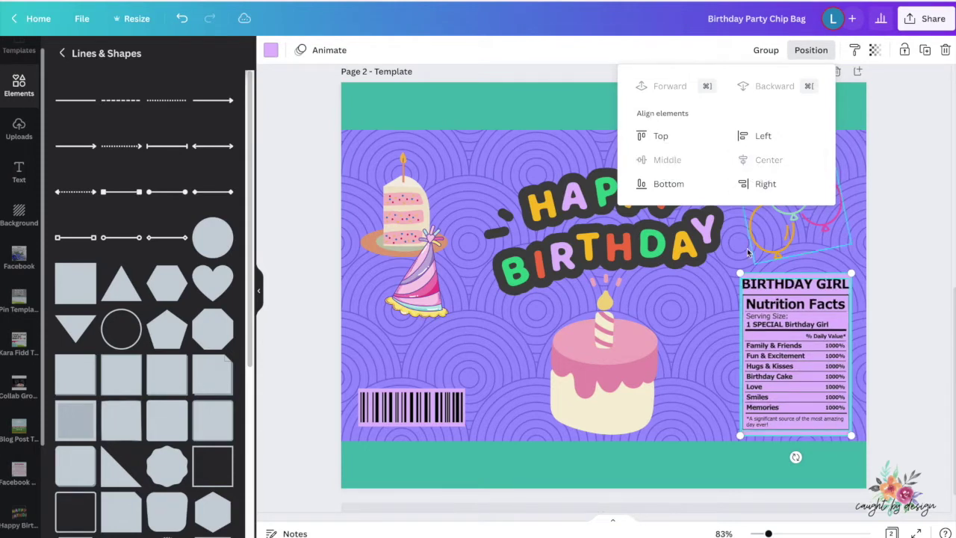
{"action": "left_click", "coordinate": [718, 288]}
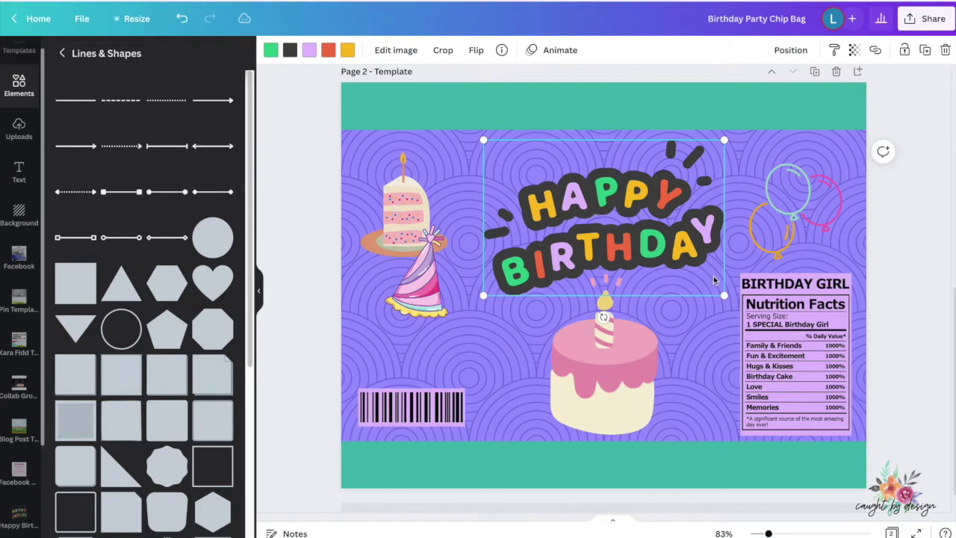
Move the nutrition label slightly down on its light purple backing.
{"action": "left_click", "coordinate": [786, 343]}
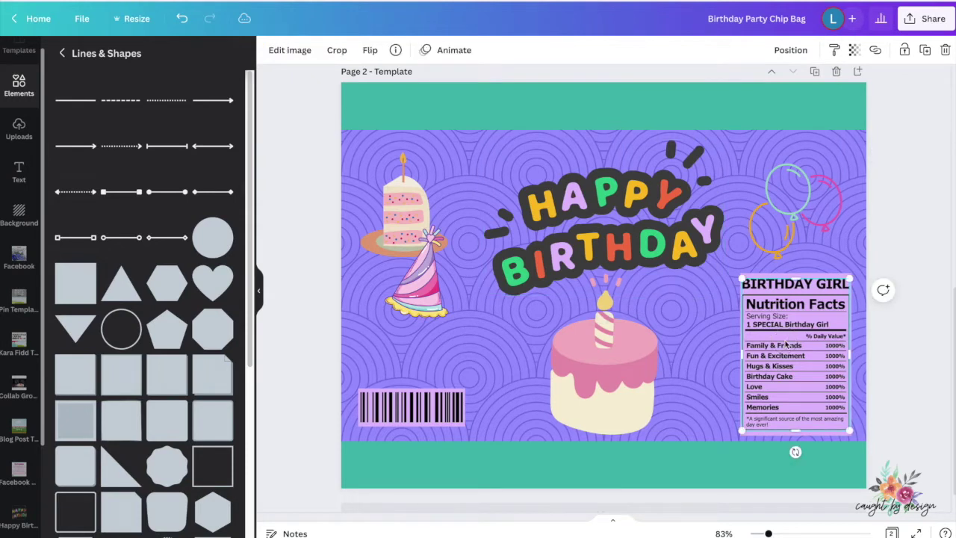
{"action": "left_click_drag", "start_coordinate": [786, 343], "coordinate": [785, 349]}
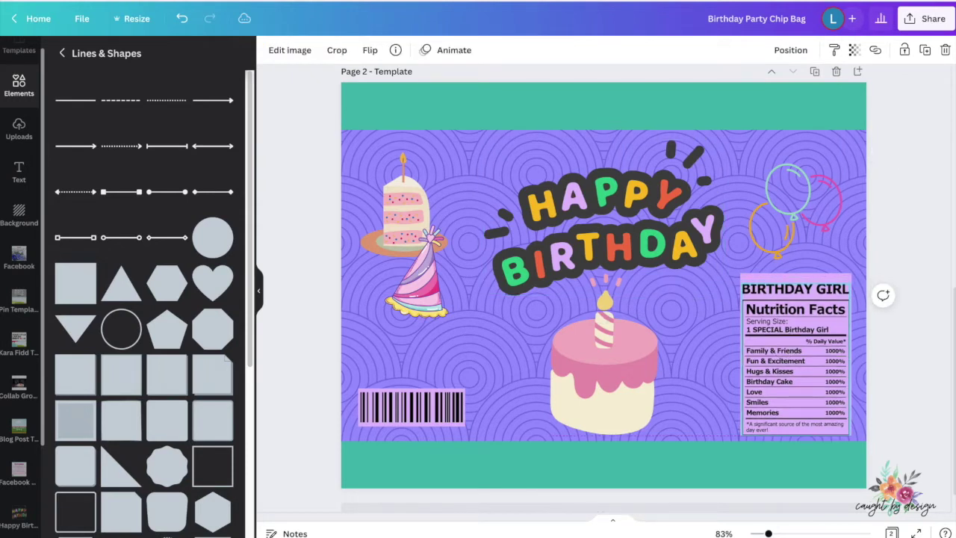
{"action": "left_click_drag", "start_coordinate": [782, 303], "coordinate": [781, 303]}
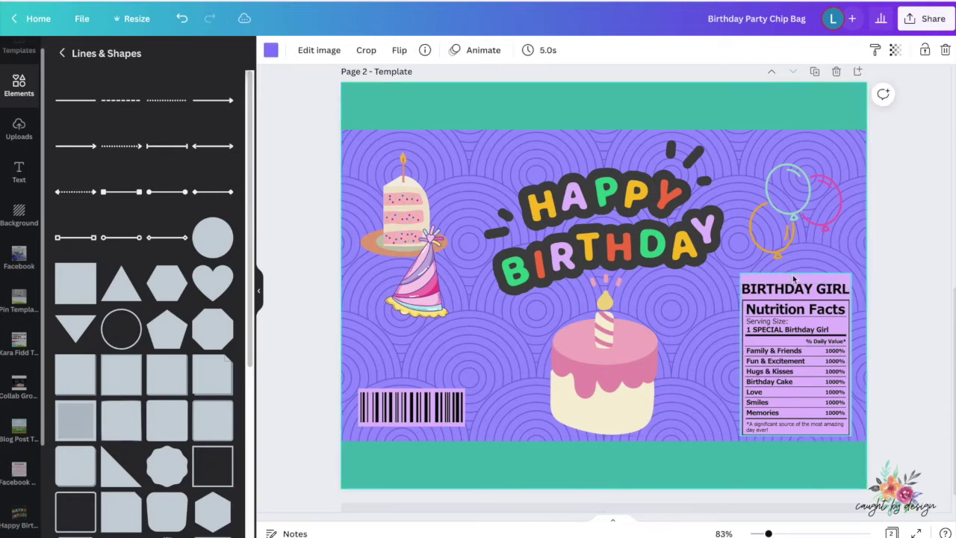
Trim the top of the nutrition label's backing and shift the backing slightly down to leave a narrow border around the text.
{"action": "left_click", "coordinate": [795, 275]}
{"action": "left_click_drag", "start_coordinate": [796, 274], "coordinate": [781, 279]}
{"action": "left_click", "coordinate": [709, 305]}
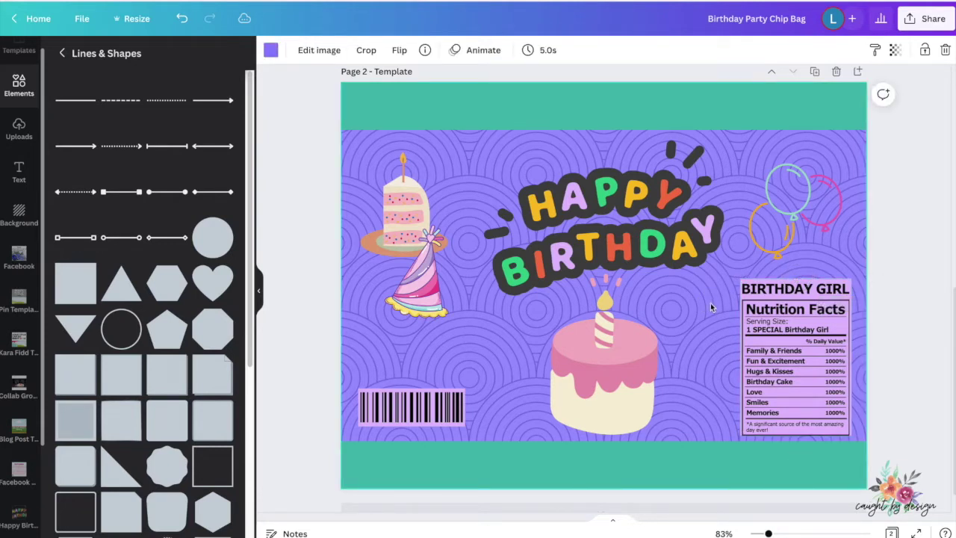
{"action": "left_click", "coordinate": [789, 281]}
{"action": "key", "text": "Escape"}
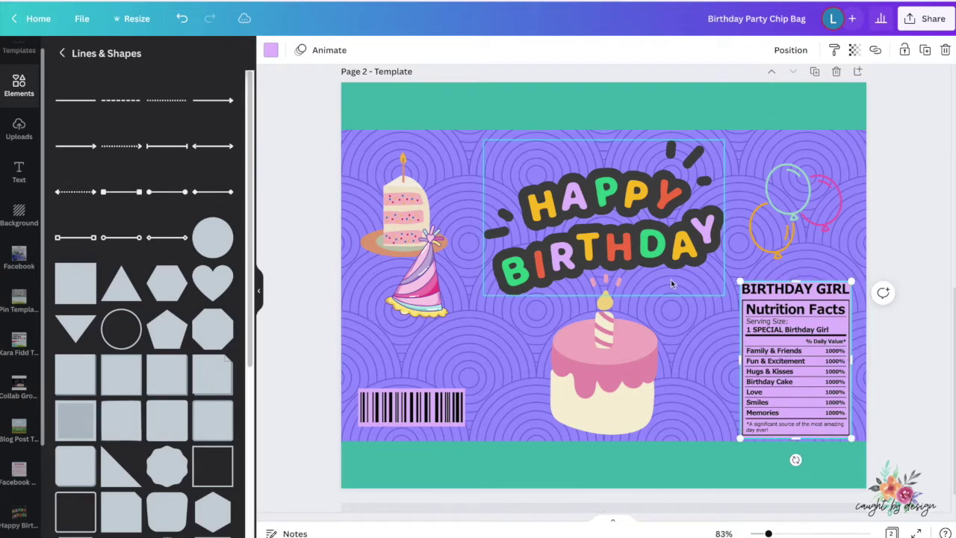
{"action": "left_click", "coordinate": [715, 312]}
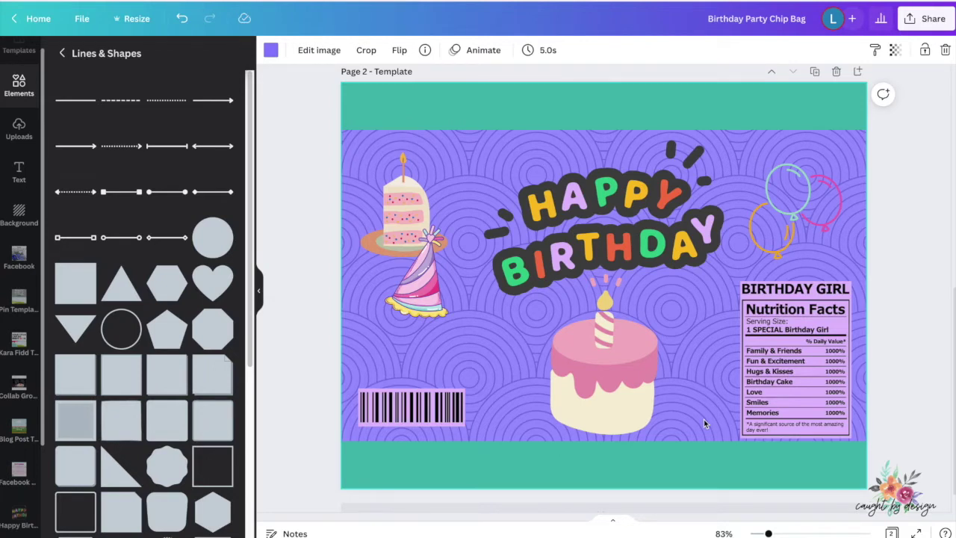
Unlock the teal band along the bag's top edge and recolor it with the dusty pink from the document colors.
{"action": "left_click", "coordinate": [606, 110]}
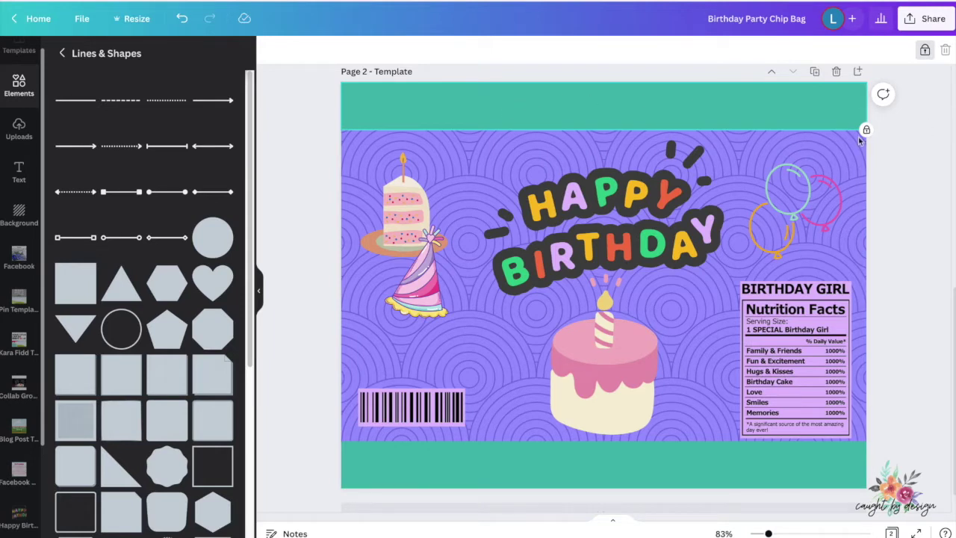
{"action": "mouse_move", "coordinate": [866, 134]}
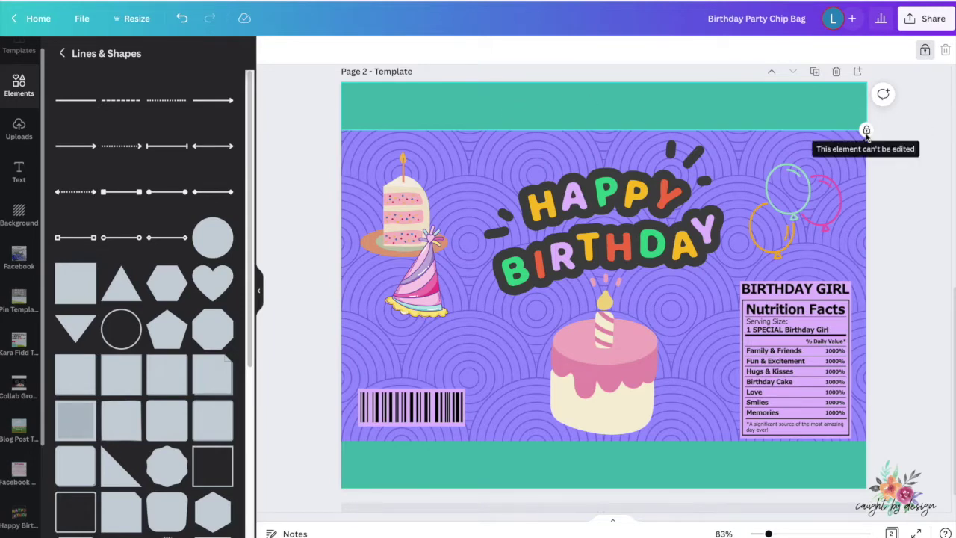
{"action": "left_click", "coordinate": [924, 50]}
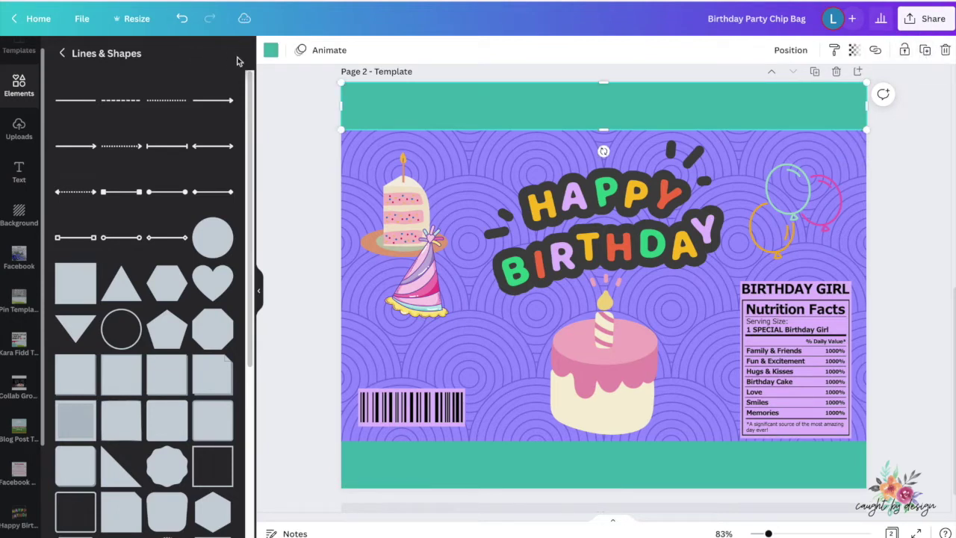
{"action": "left_click", "coordinate": [271, 54]}
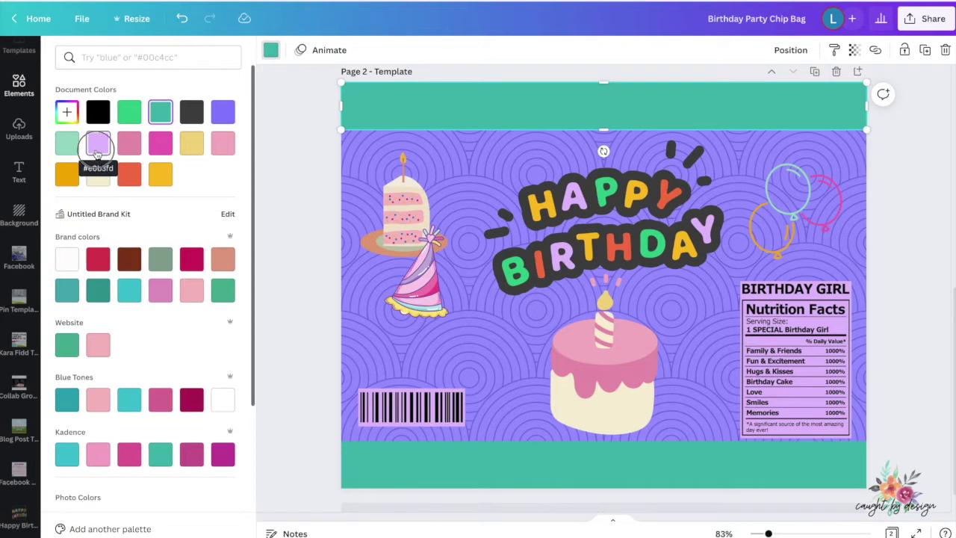
{"action": "left_click", "coordinate": [97, 150]}
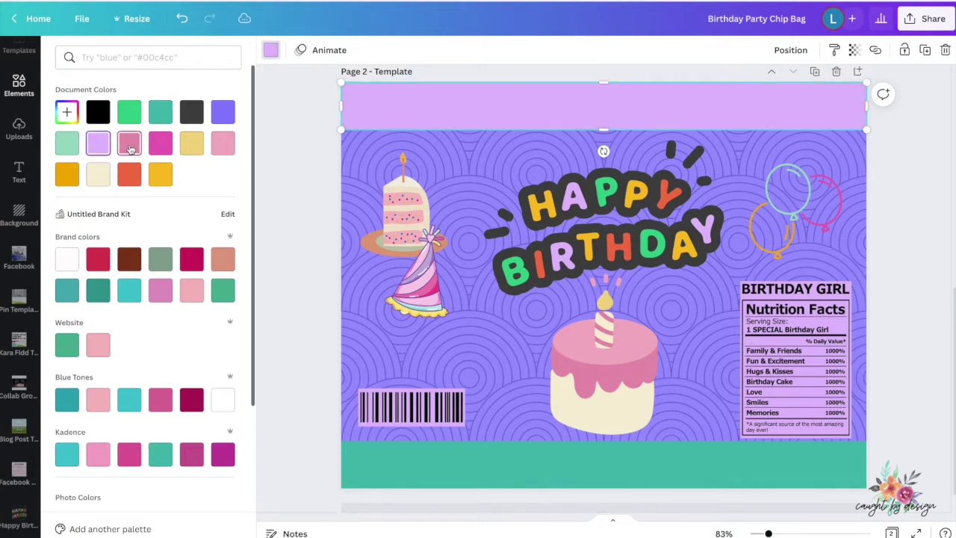
{"action": "left_click", "coordinate": [128, 149]}
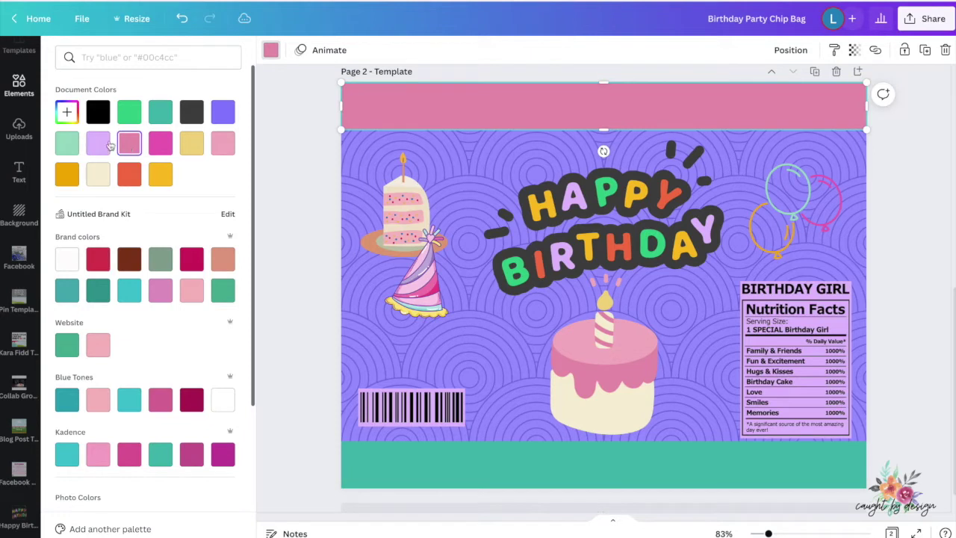
Mix a lighter custom pink, #E997C8, for the band along the bag's top edge.
{"action": "left_click", "coordinate": [66, 112]}
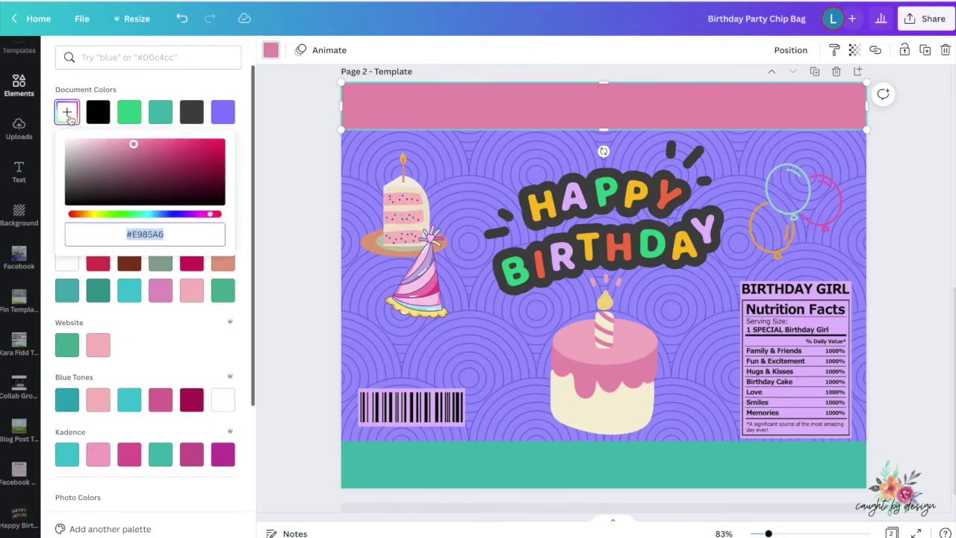
{"action": "left_click", "coordinate": [129, 147]}
{"action": "left_click_drag", "start_coordinate": [130, 147], "coordinate": [116, 145]}
{"action": "left_click_drag", "start_coordinate": [210, 216], "coordinate": [203, 215]}
{"action": "left_click_drag", "start_coordinate": [120, 153], "coordinate": [121, 144]}
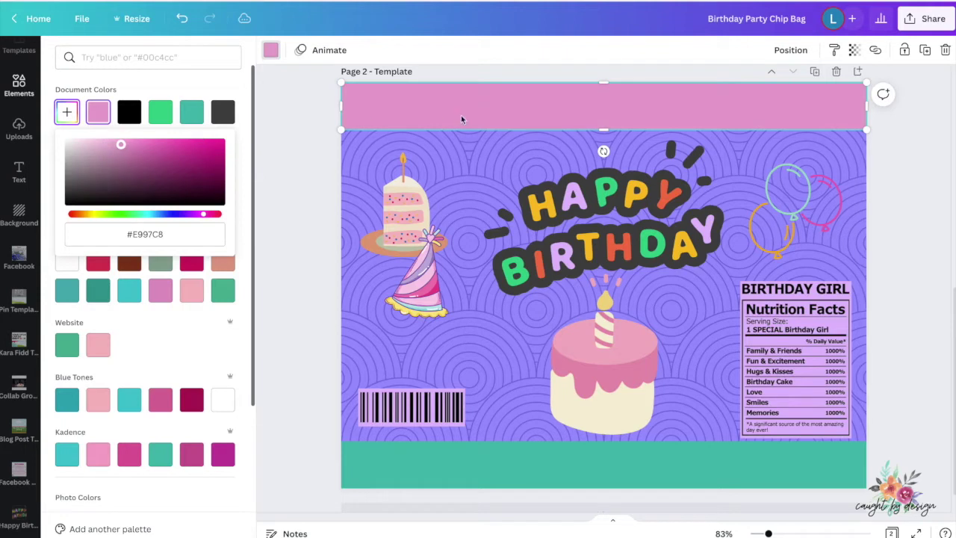
Unlock the teal band along the bag's bottom edge and open its color choices.
{"action": "left_click", "coordinate": [455, 462]}
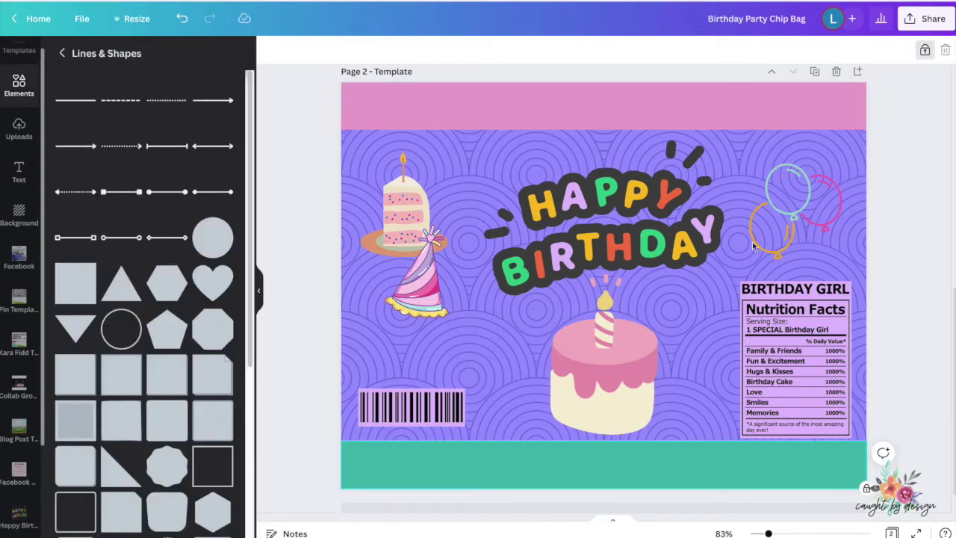
{"action": "left_click", "coordinate": [924, 49]}
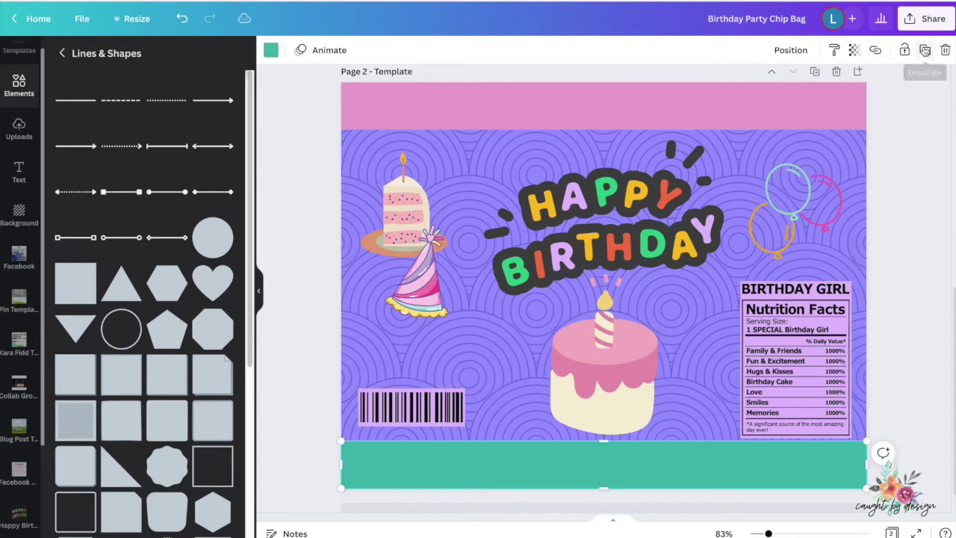
{"action": "left_click", "coordinate": [270, 51]}
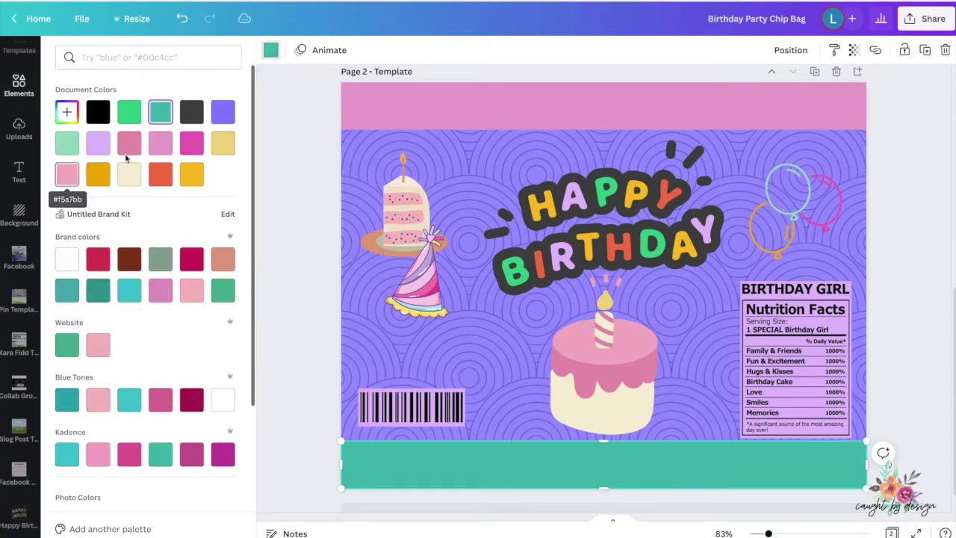
Copy the hex code #E997C8 from the upper pink band's custom color and reselect the teal band along the bag's bottom edge.
{"action": "left_click", "coordinate": [399, 109]}
{"action": "left_click", "coordinate": [270, 53]}
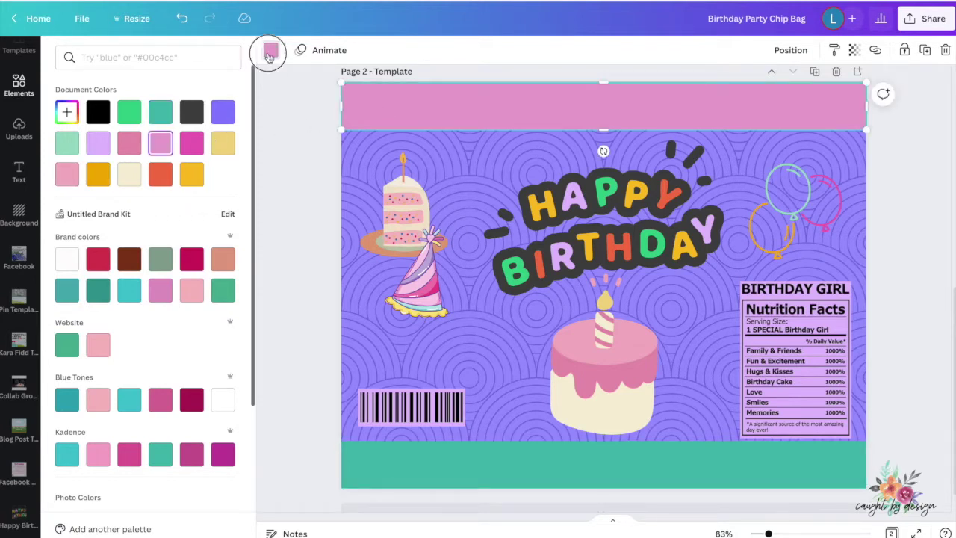
{"action": "left_click", "coordinate": [270, 54]}
{"action": "left_click", "coordinate": [269, 56]}
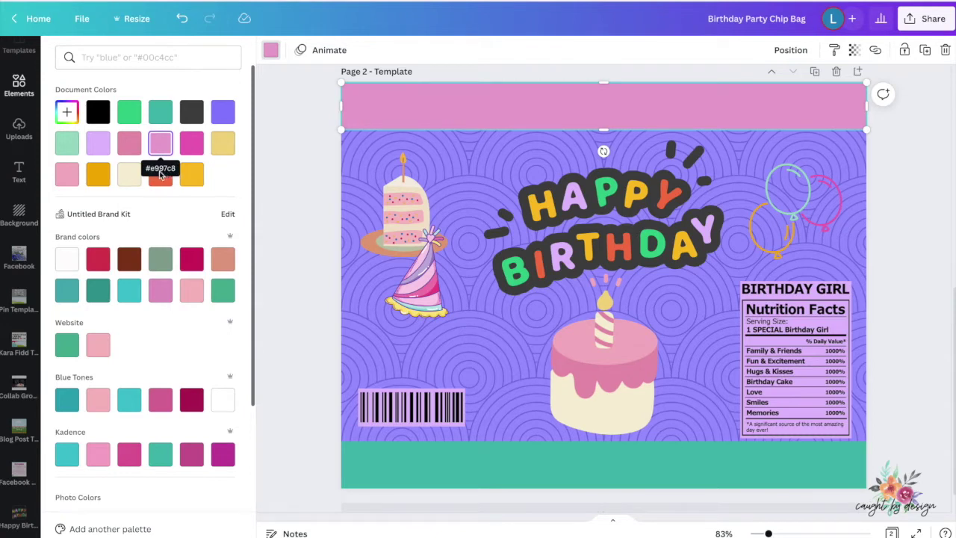
{"action": "left_click", "coordinate": [67, 112]}
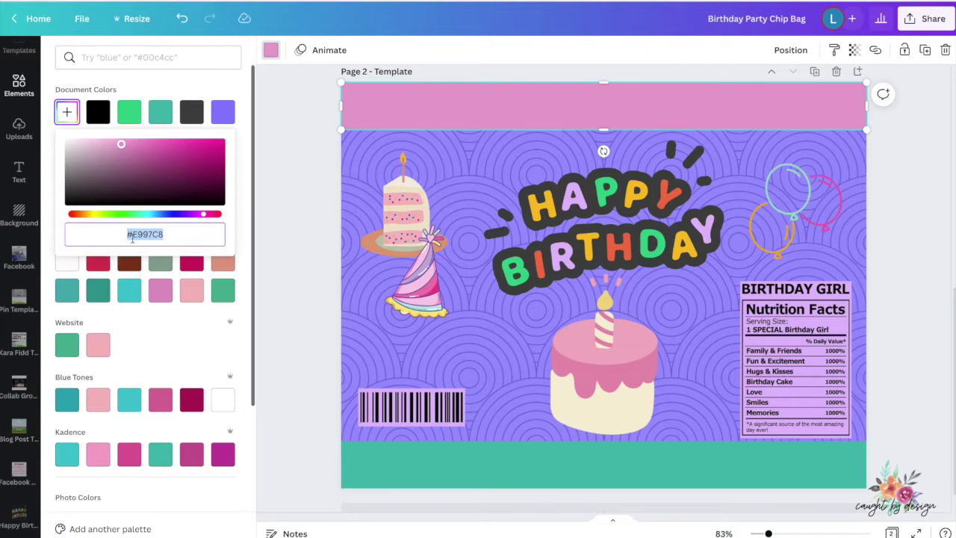
{"action": "left_click_drag", "start_coordinate": [168, 234], "coordinate": [115, 234]}
{"action": "key", "text": "ctrl+c"}
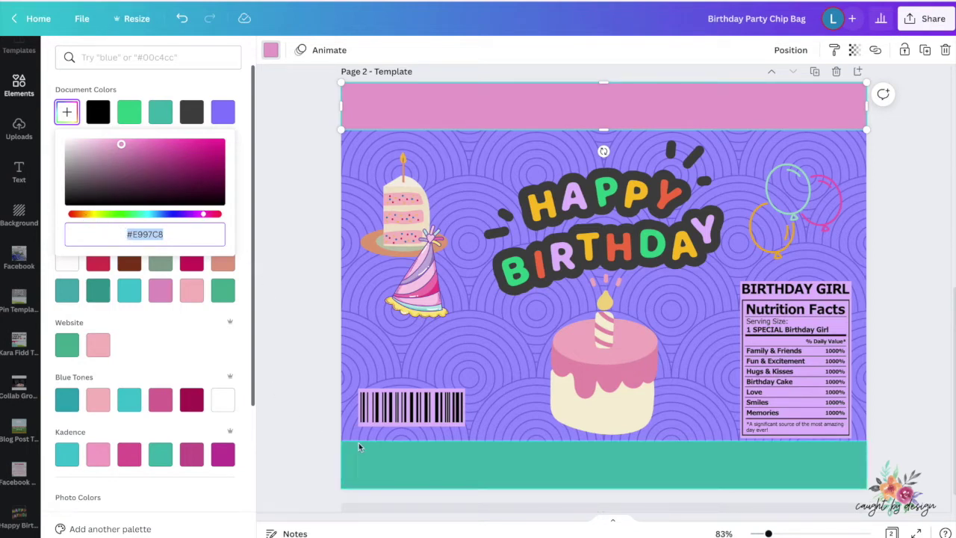
{"action": "left_click", "coordinate": [382, 466]}
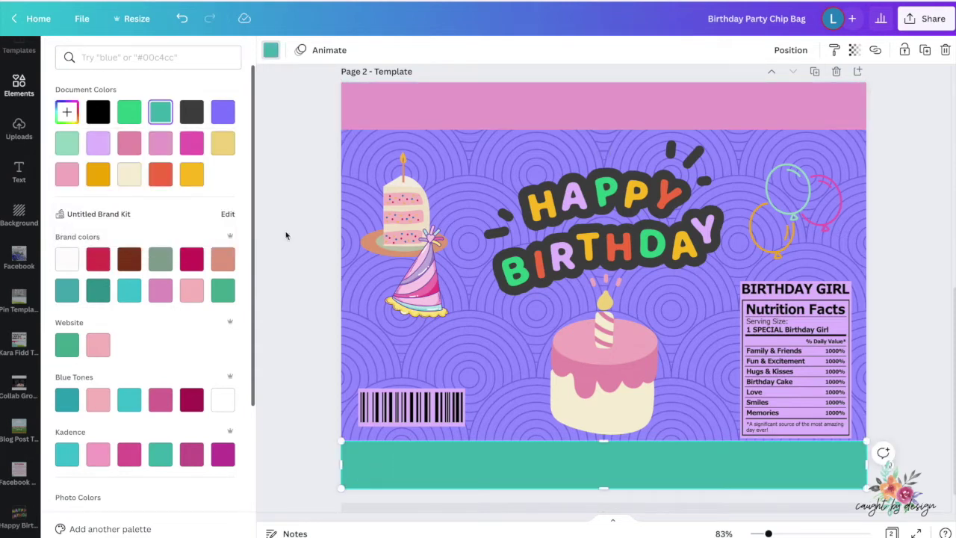
Apply the copied custom pink #E997C8 to the teal band along the bag's bottom edge.
{"action": "left_click", "coordinate": [67, 112]}
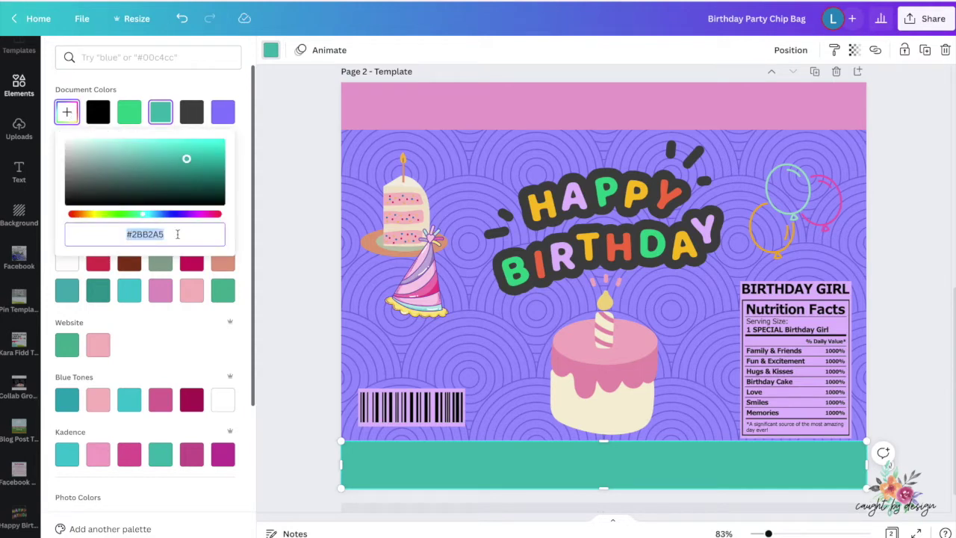
{"action": "key", "text": "ctrl+v"}
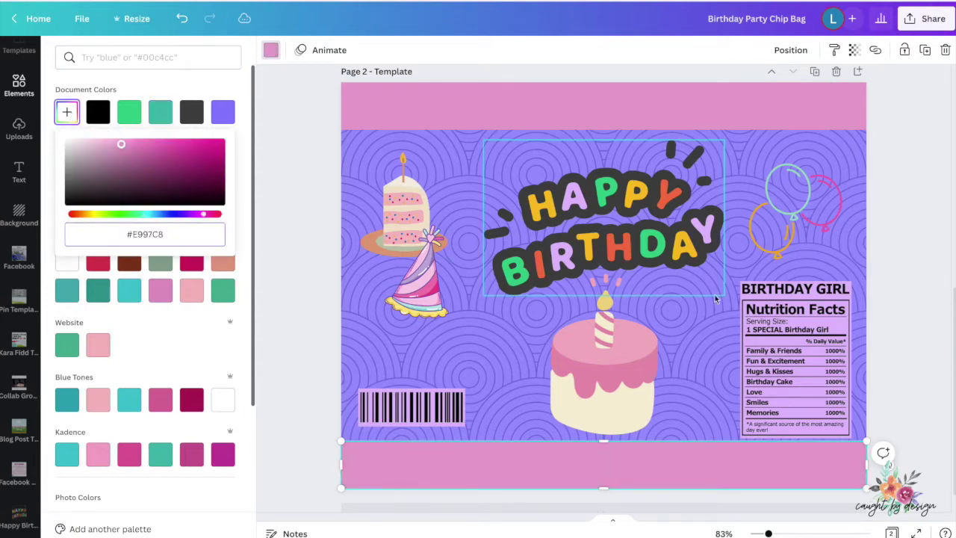
{"action": "left_click", "coordinate": [896, 299]}
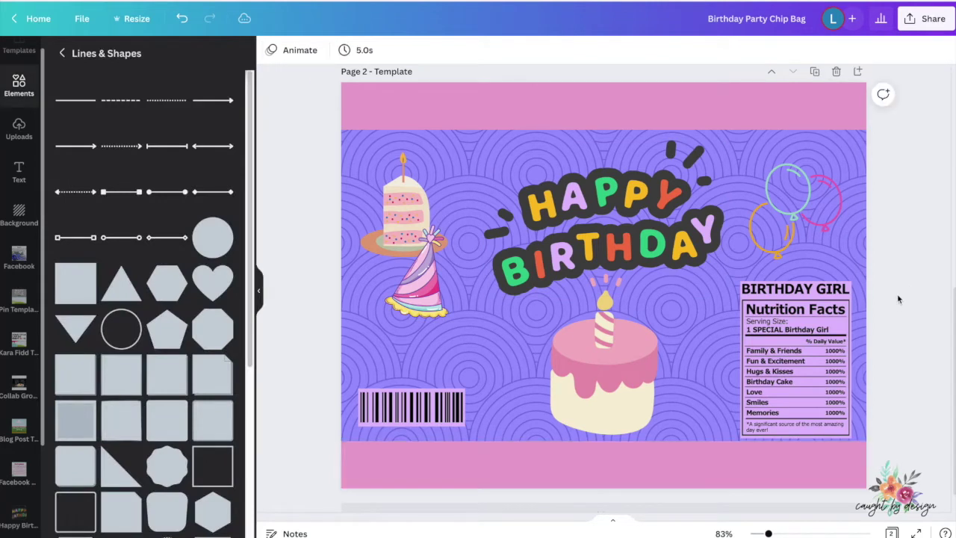
Nudge the large pink birthday cake slightly upward, away from the lower pink band.
{"action": "left_click", "coordinate": [617, 388]}
{"action": "left_click_drag", "start_coordinate": [617, 388], "coordinate": [617, 384]}
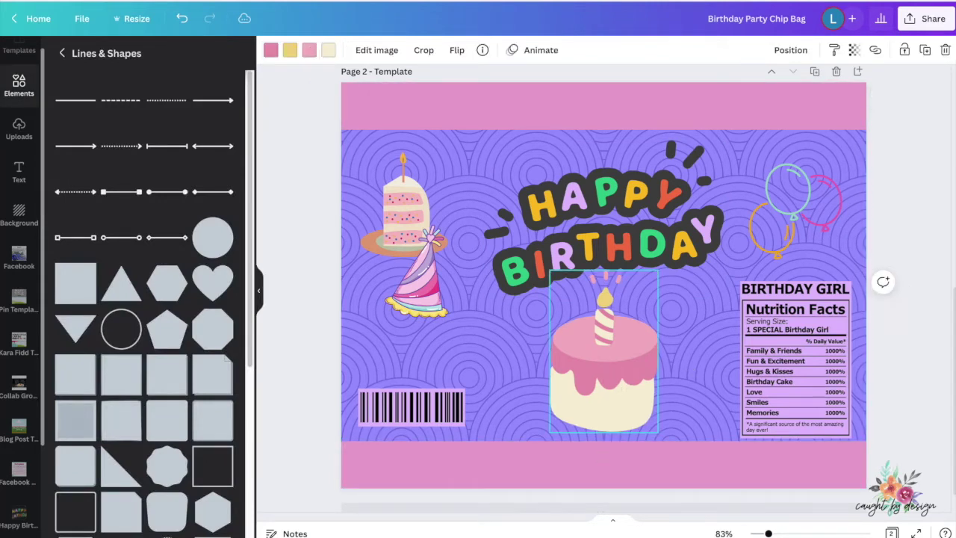
{"action": "left_click", "coordinate": [926, 395]}
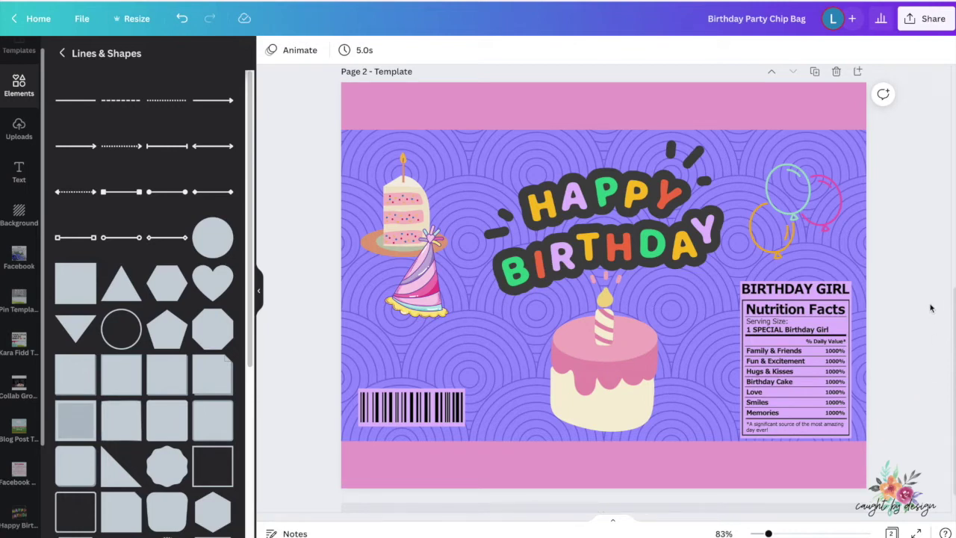
Open the design's download settings and choose PNG as the file type.
{"action": "left_click", "coordinate": [914, 27]}
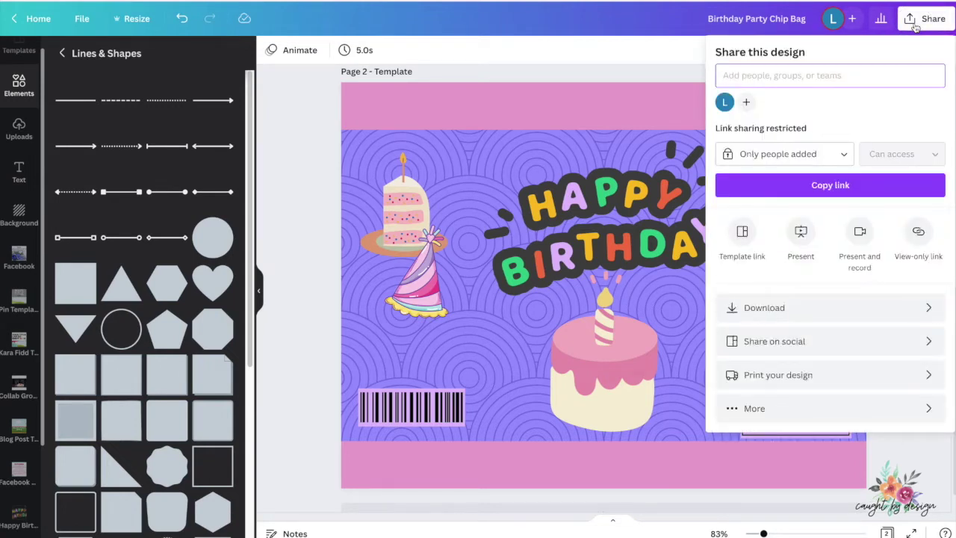
{"action": "left_click", "coordinate": [849, 301]}
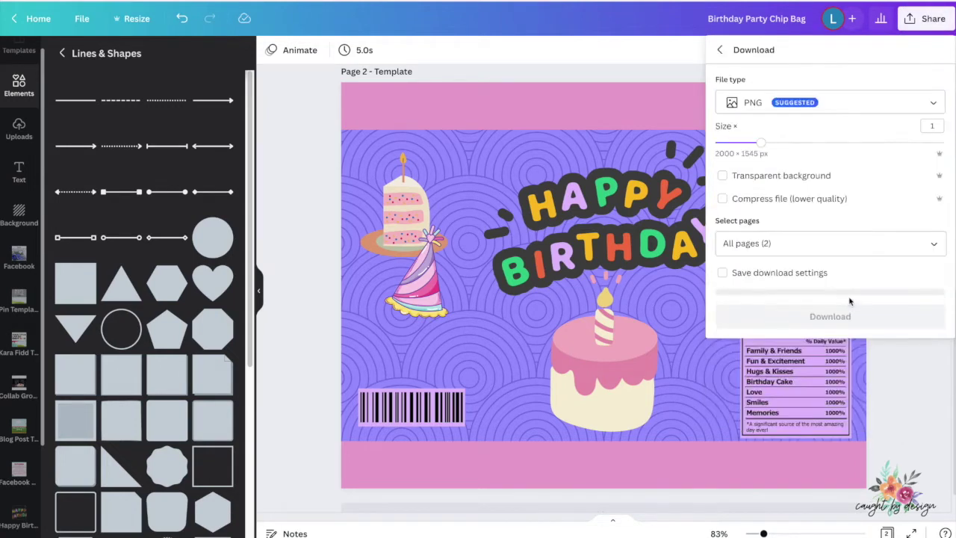
{"action": "left_click", "coordinate": [919, 107]}
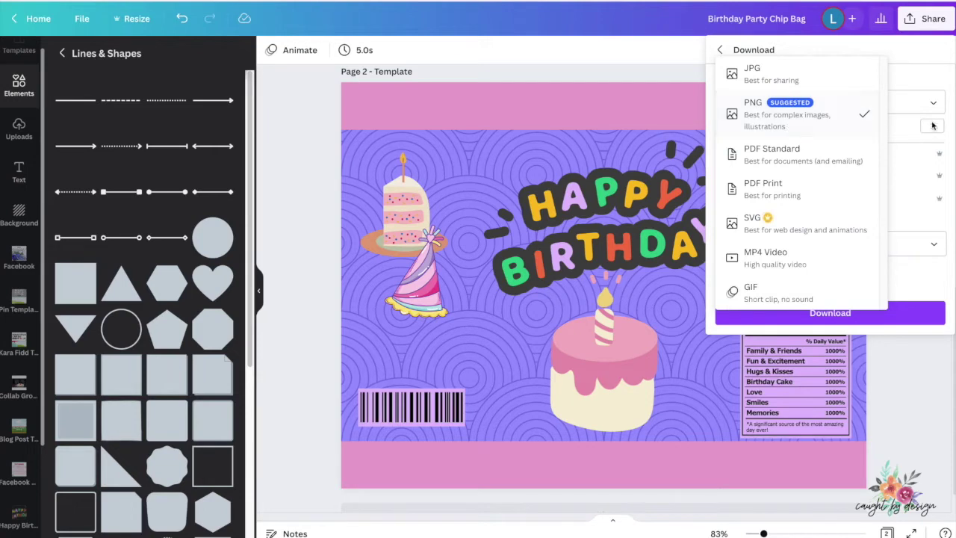
{"action": "left_click", "coordinate": [840, 124]}
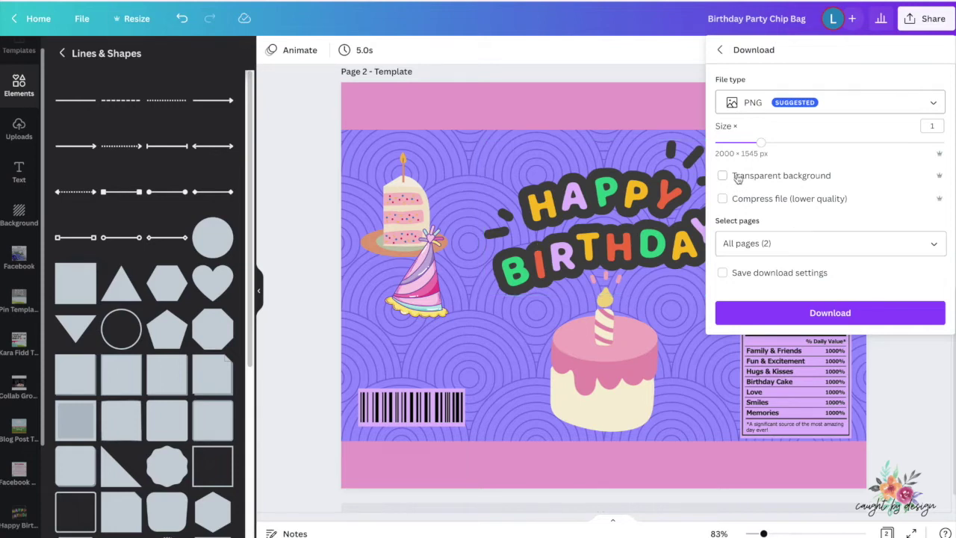
Limit the download to Page 2 – Template, leaving out the Instructions page.
{"action": "left_click", "coordinate": [933, 249]}
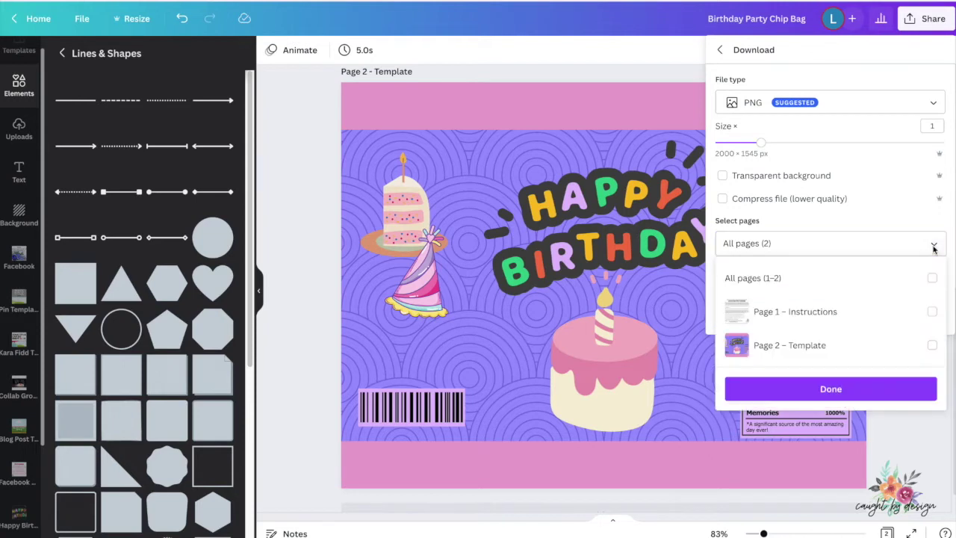
{"action": "left_click", "coordinate": [932, 349]}
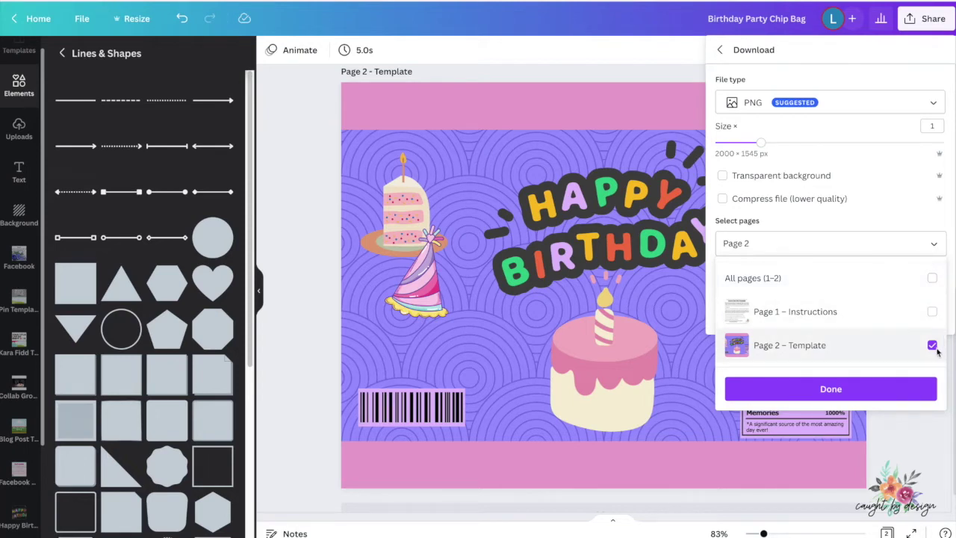
{"action": "left_click", "coordinate": [931, 277]}
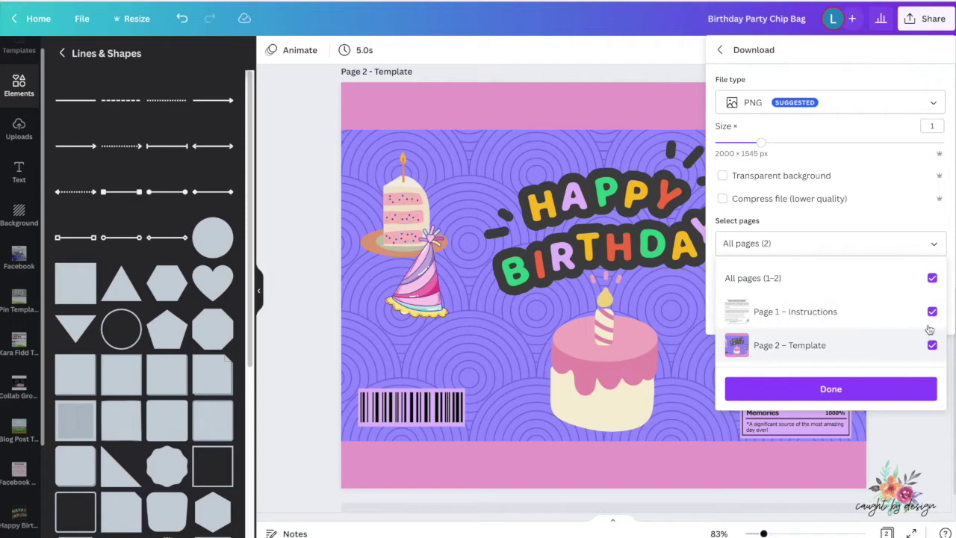
{"action": "left_click", "coordinate": [932, 278]}
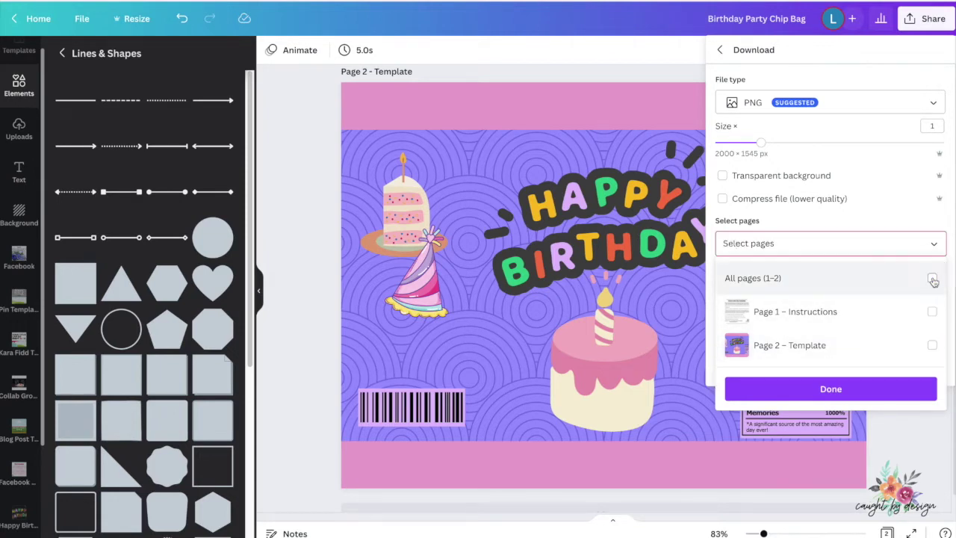
{"action": "left_click", "coordinate": [932, 346]}
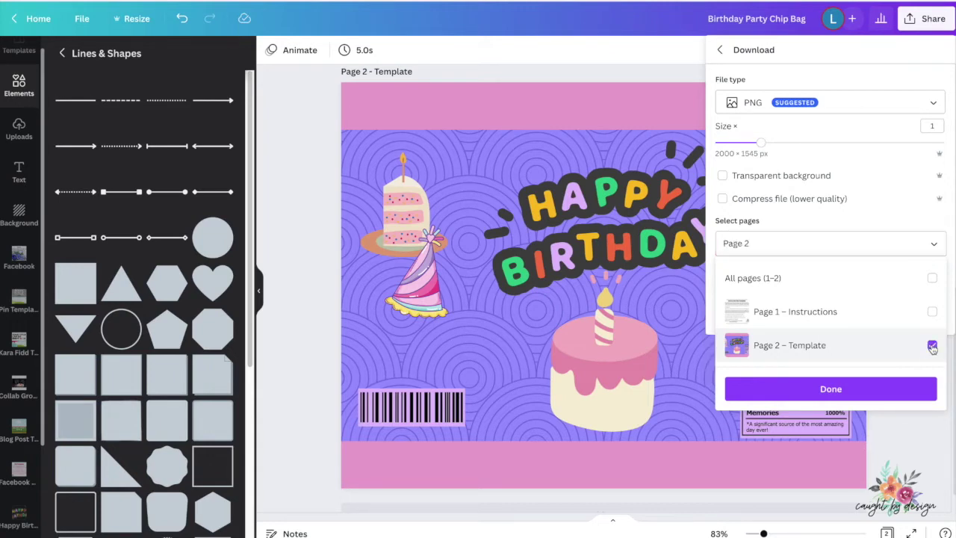
{"action": "left_click", "coordinate": [830, 389]}
Download the design and save the PNG to the Desktop as Birthday Party Chip Bag.
{"action": "left_click", "coordinate": [826, 315]}
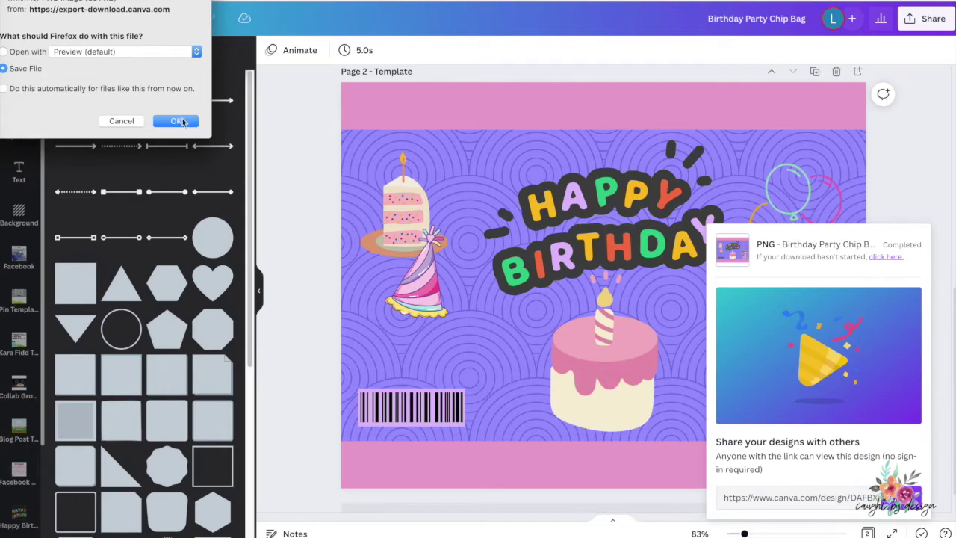
{"action": "left_click", "coordinate": [179, 121]}
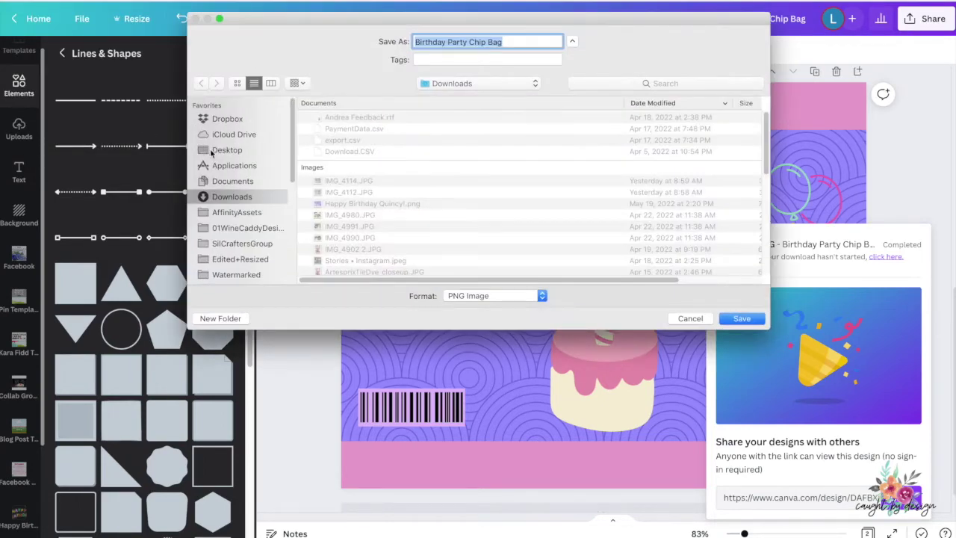
{"action": "left_click", "coordinate": [212, 152]}
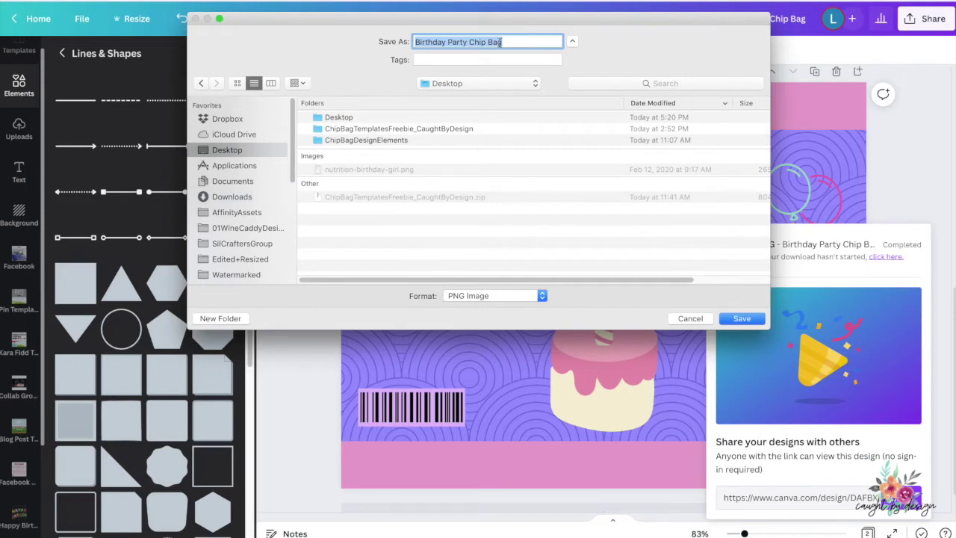
{"action": "left_click", "coordinate": [732, 318]}
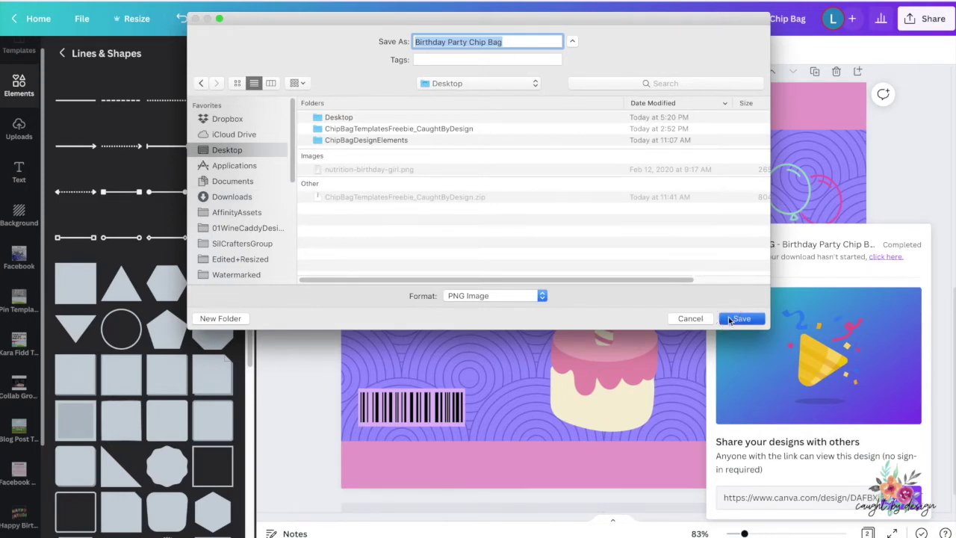